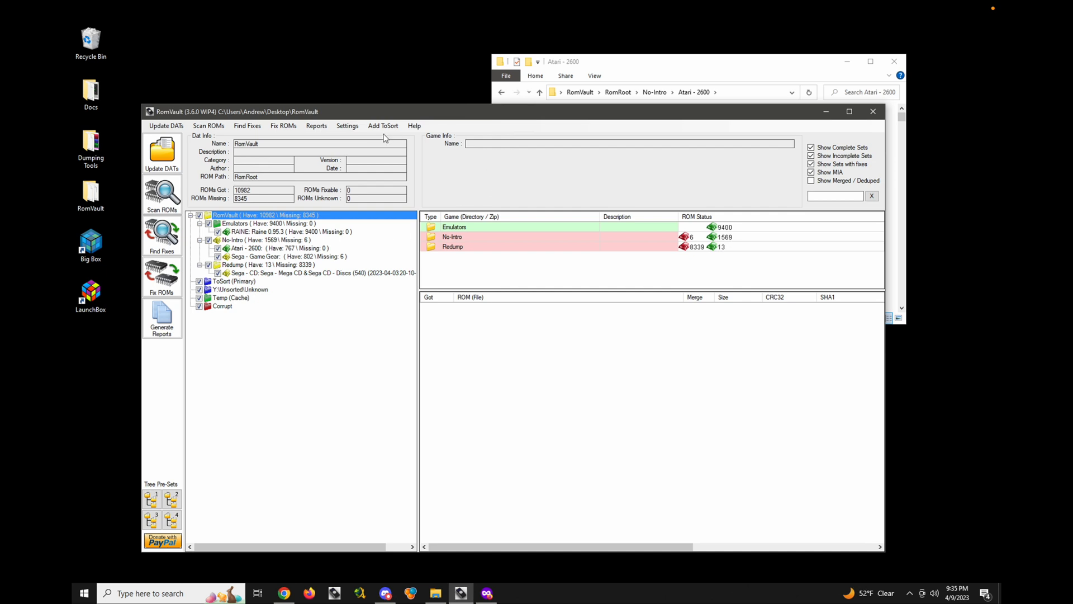
# Open the Directory Settings, check the existing rule mappings for RomVault and RomVault\No-Intro, and close them.
pyautogui.click(352, 130)
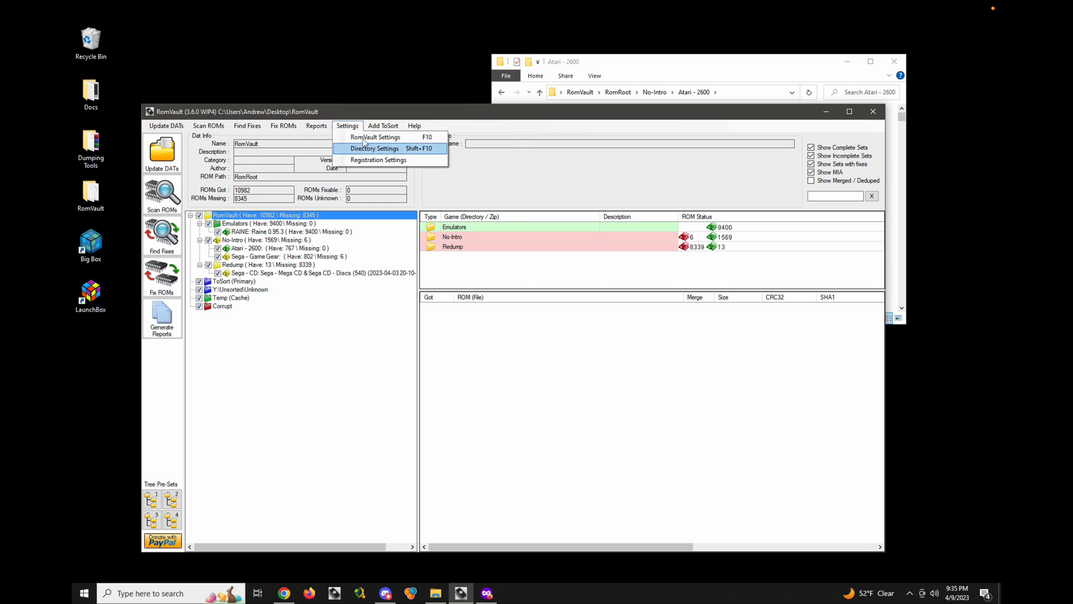
pyautogui.click(373, 150)
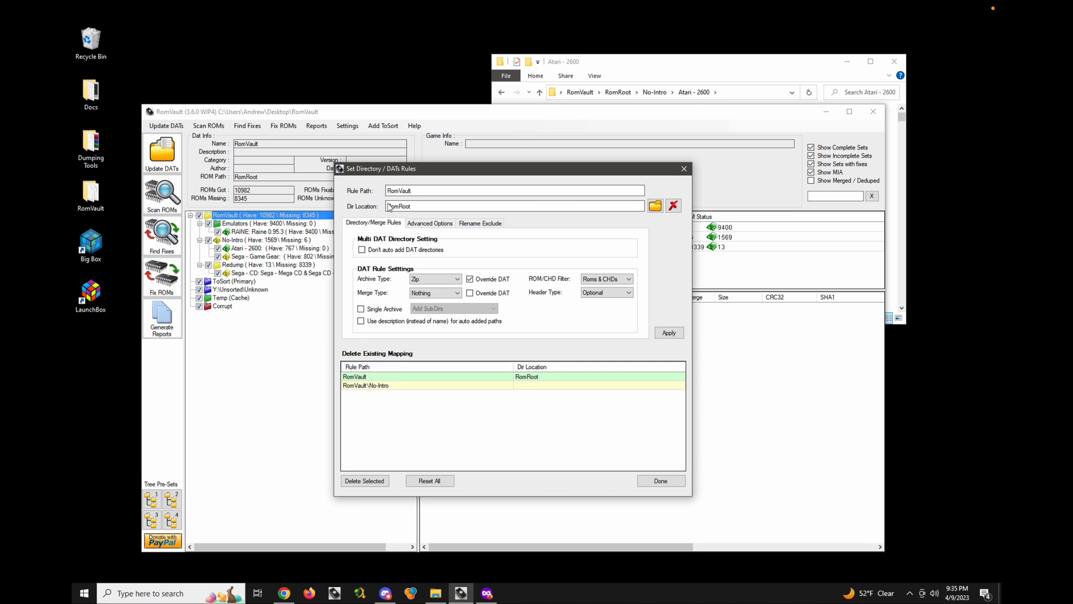
pyautogui.click(393, 387)
pyautogui.click(389, 376)
pyautogui.click(685, 168)
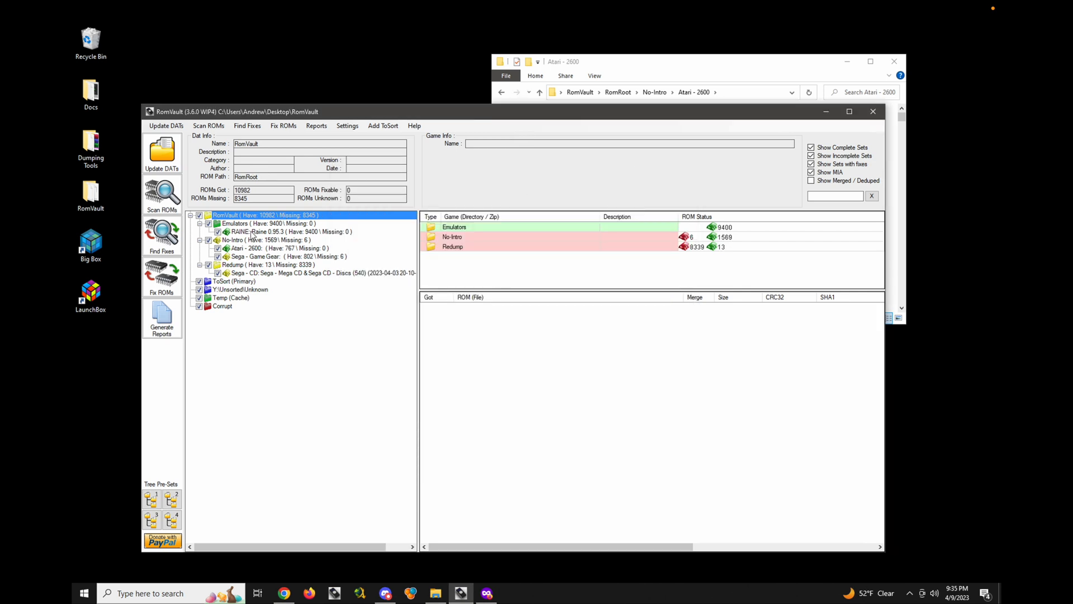
# Open the directory rules for the RomVault root and choose Zip as its archive type with Override DAT enabled.
pyautogui.rightClick(237, 218)
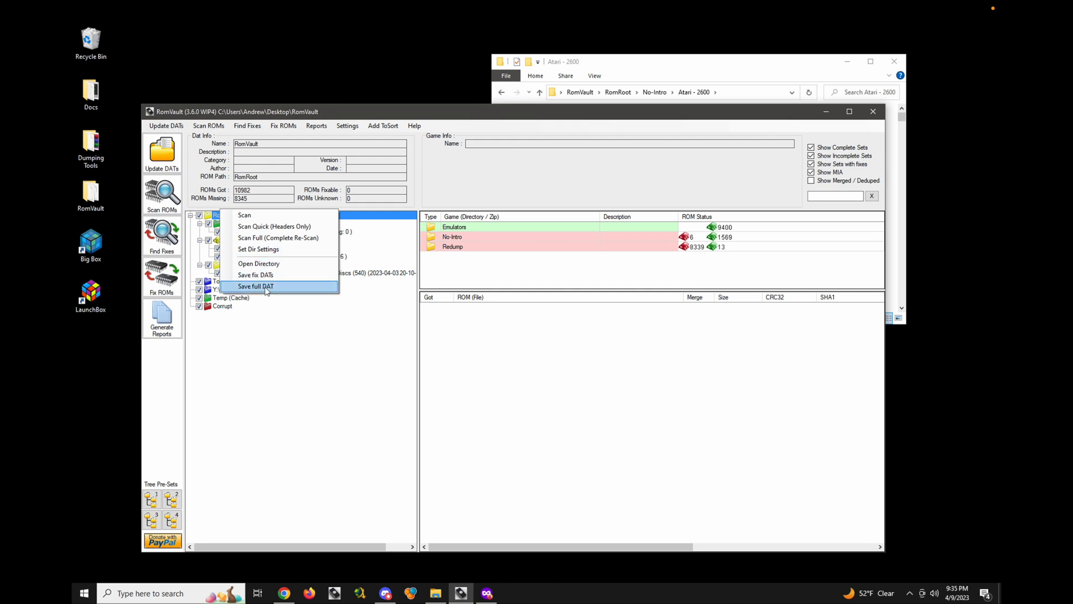
pyautogui.click(264, 249)
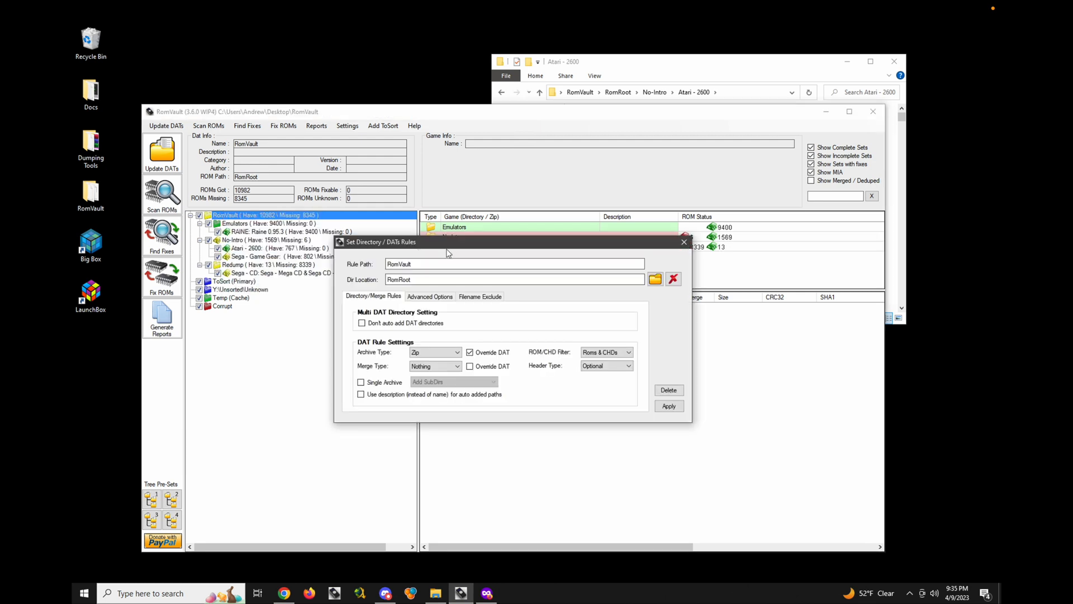
pyautogui.moveTo(454, 249); pyautogui.dragTo(432, 305)
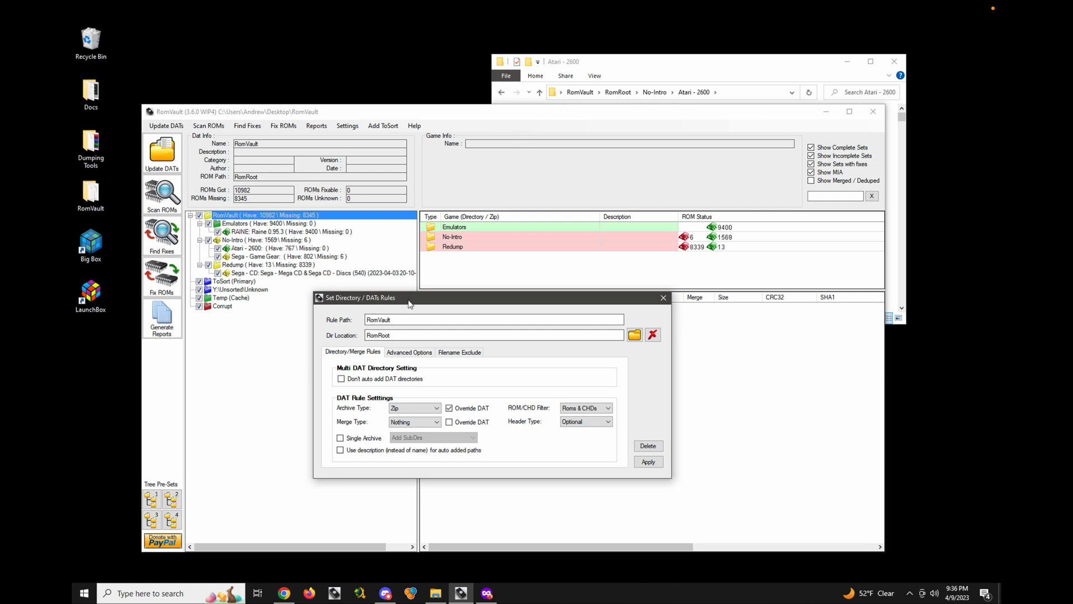
pyautogui.moveTo(413, 301); pyautogui.dragTo(417, 261)
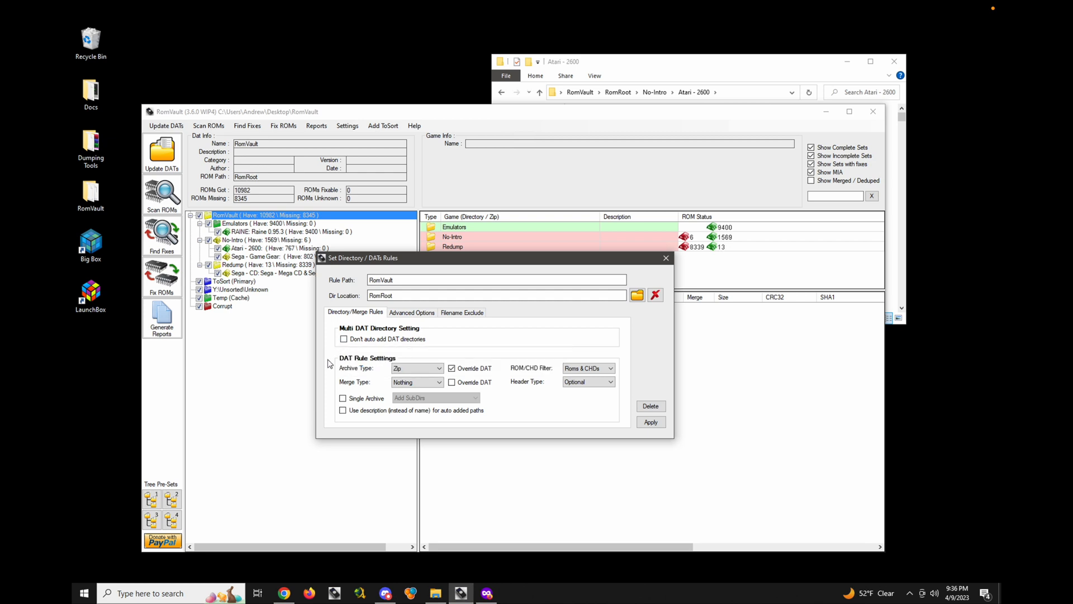
pyautogui.moveTo(414, 342)
pyautogui.click(414, 369)
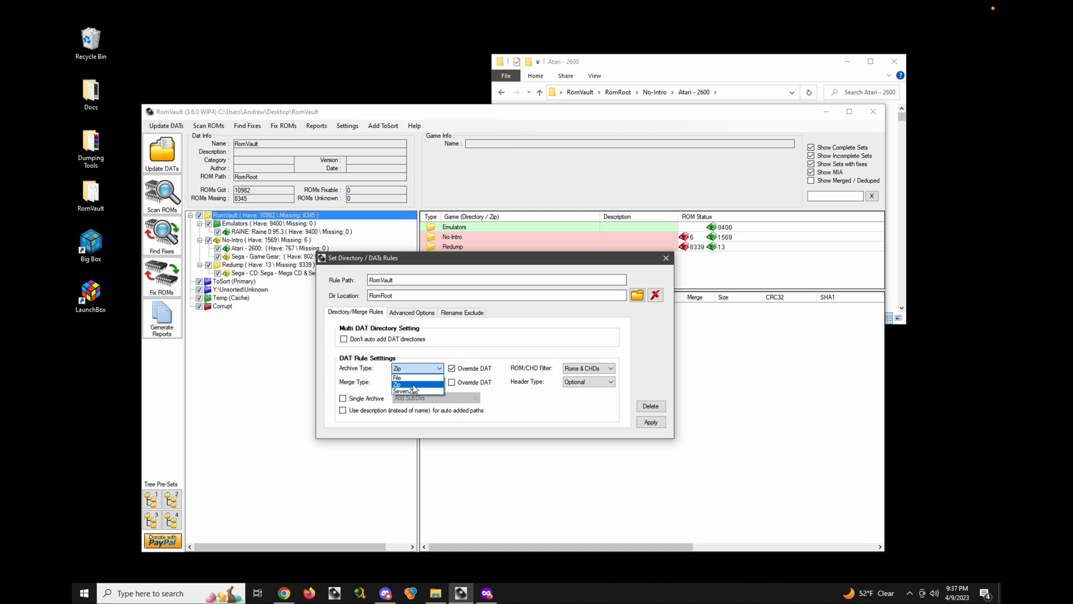
pyautogui.click(413, 385)
pyautogui.click(452, 370)
pyautogui.click(452, 369)
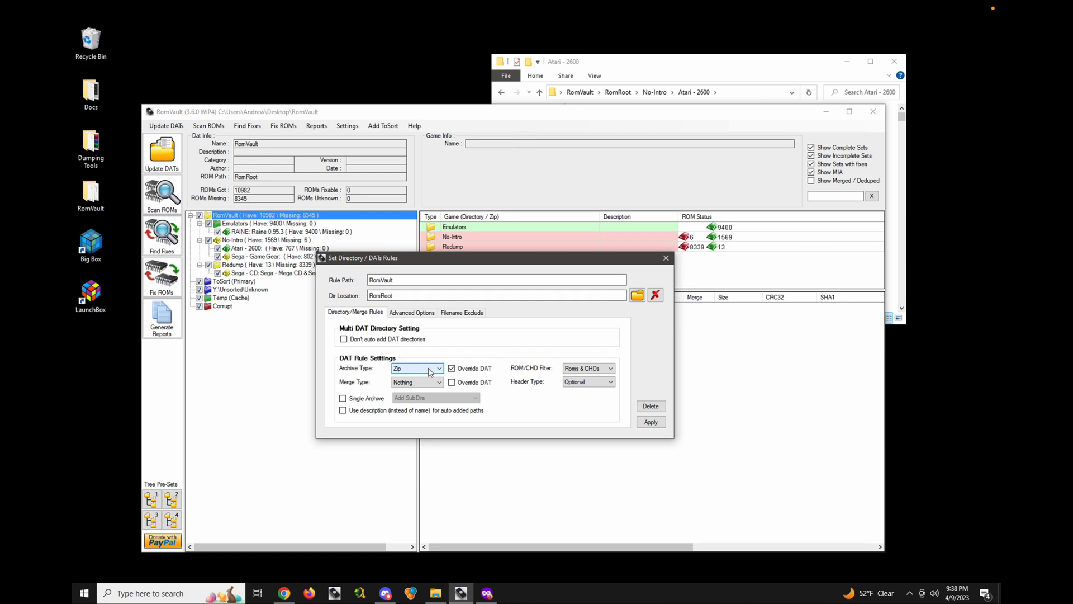
# Switch the RomVault root's archive type to File and back to Zip, and apply the rule.
pyautogui.click(430, 372)
pyautogui.click(415, 378)
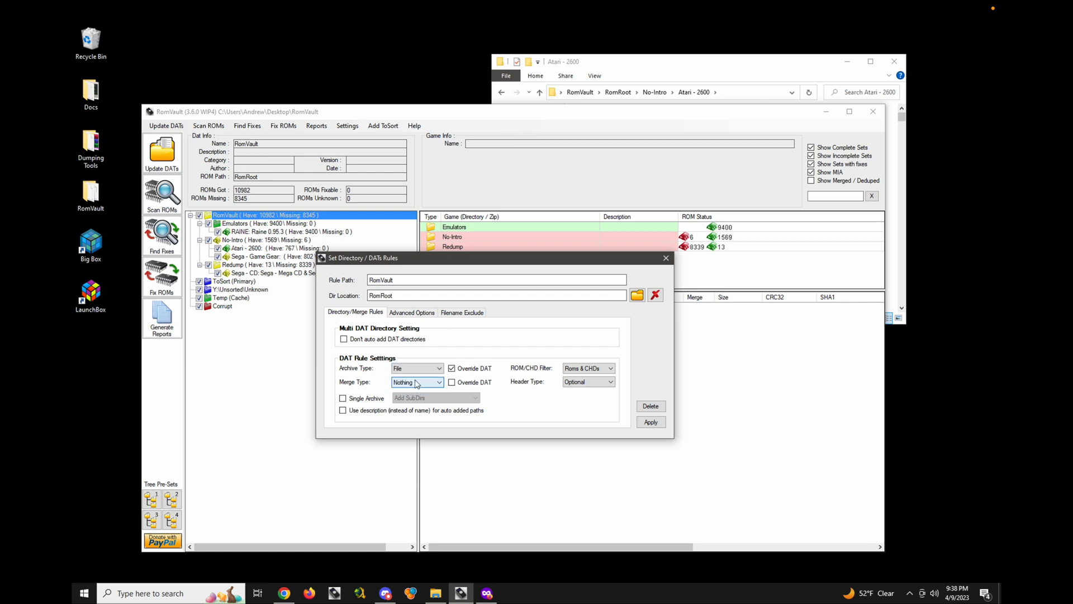
pyautogui.click(431, 369)
pyautogui.click(651, 423)
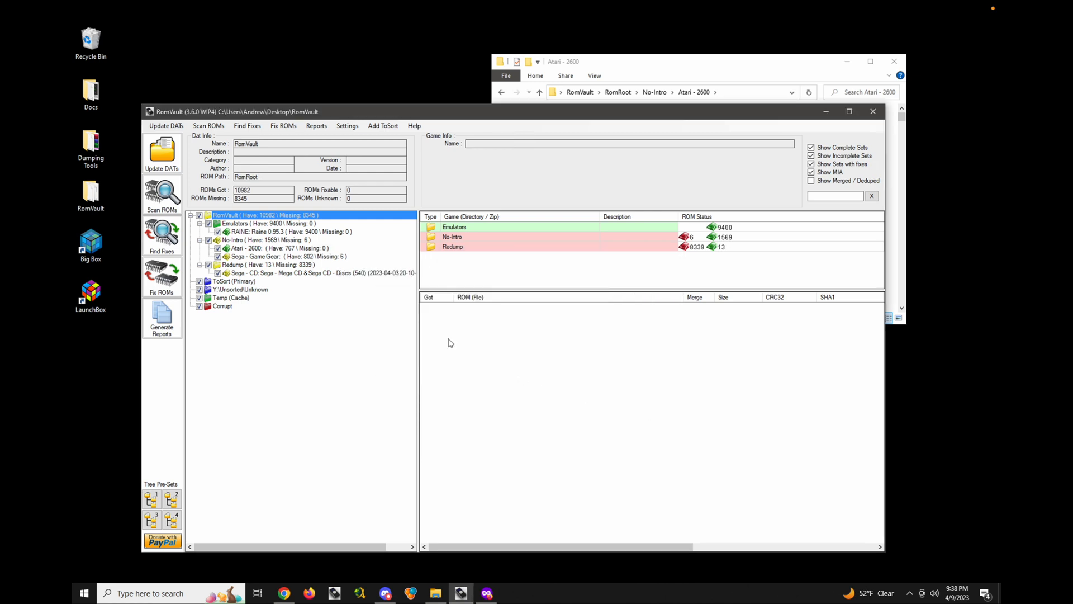
# Open the directory rules for the RAINE DAT under Emulators.
pyautogui.click(242, 232)
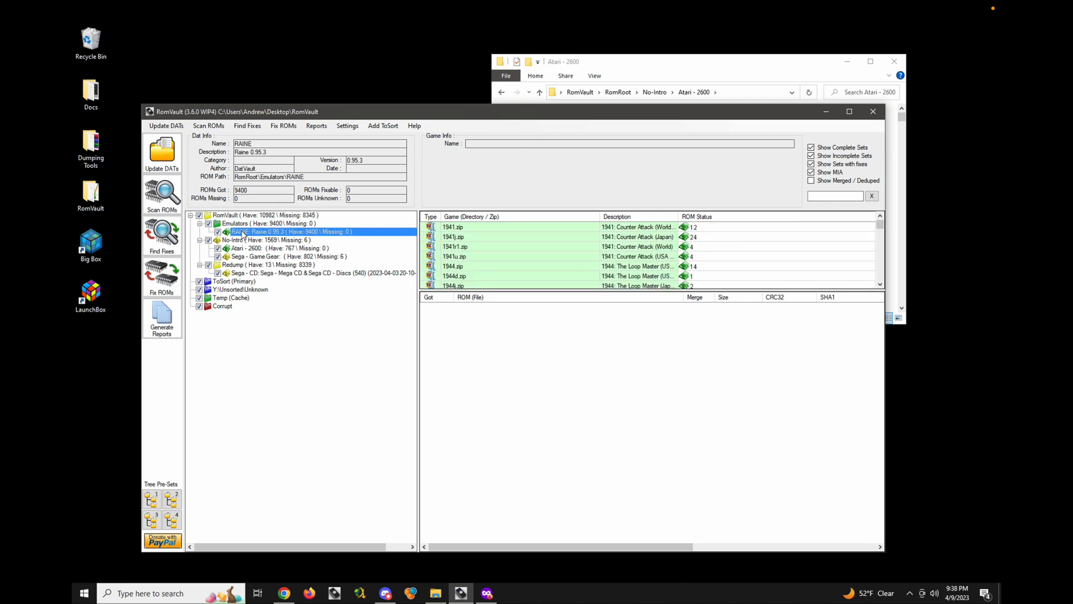
pyautogui.rightClick(243, 234)
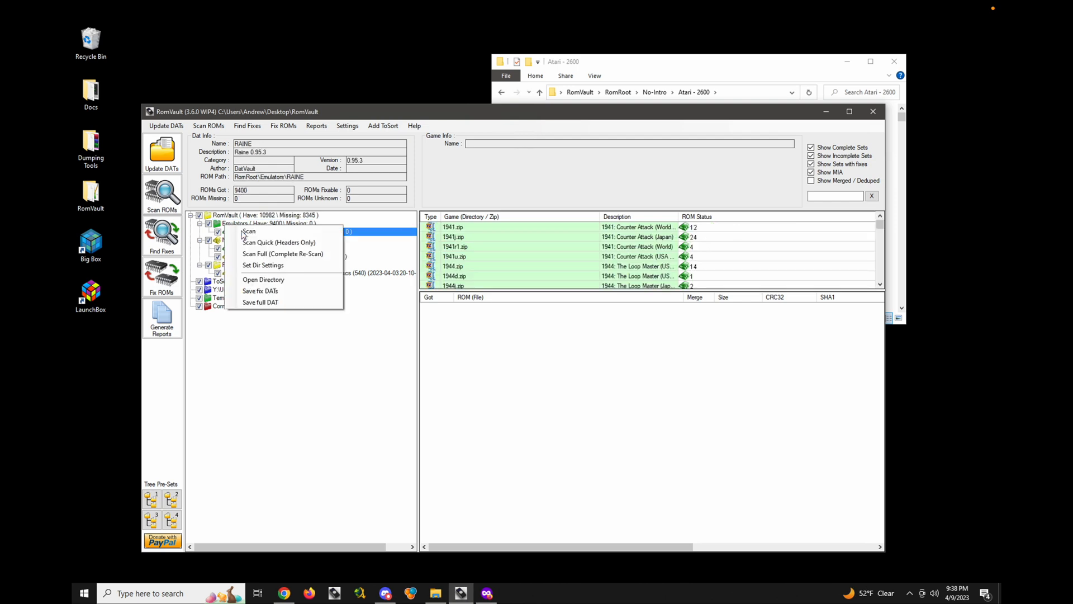
pyautogui.click(271, 269)
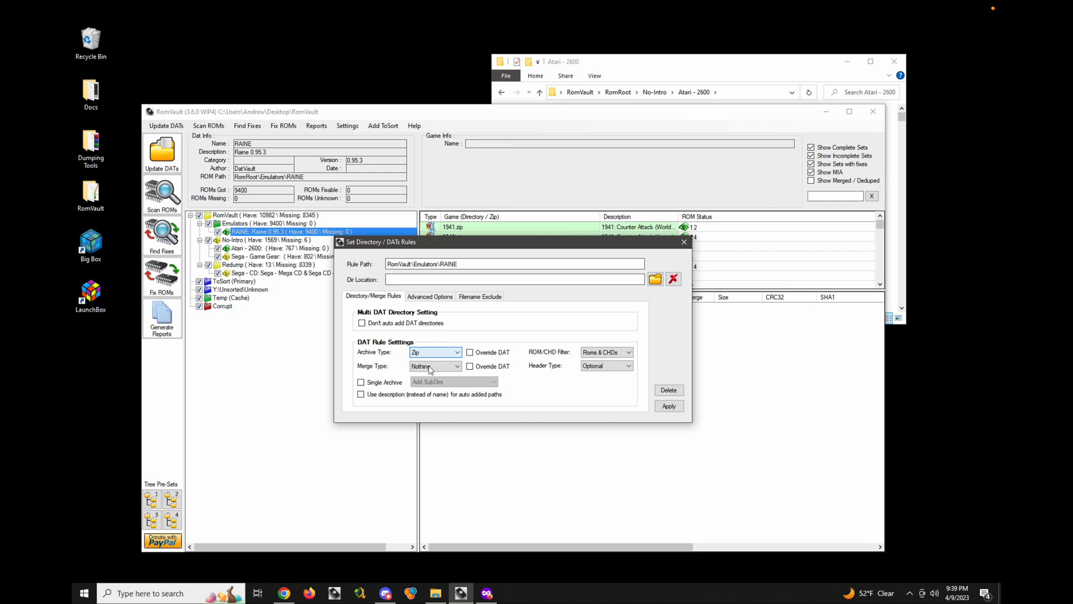
pyautogui.moveTo(502, 246); pyautogui.dragTo(553, 309)
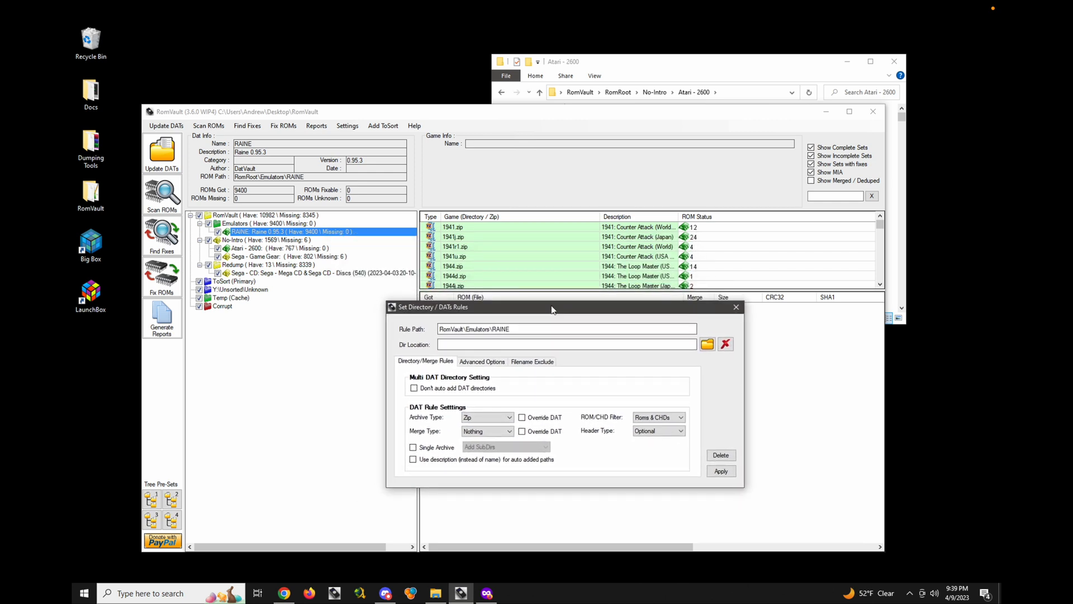
# Look over the merge type options and consult the RomVault wiki's merge types page in Firefox, comparing Non-Merged, Split and Merged sets.
pyautogui.click(496, 433)
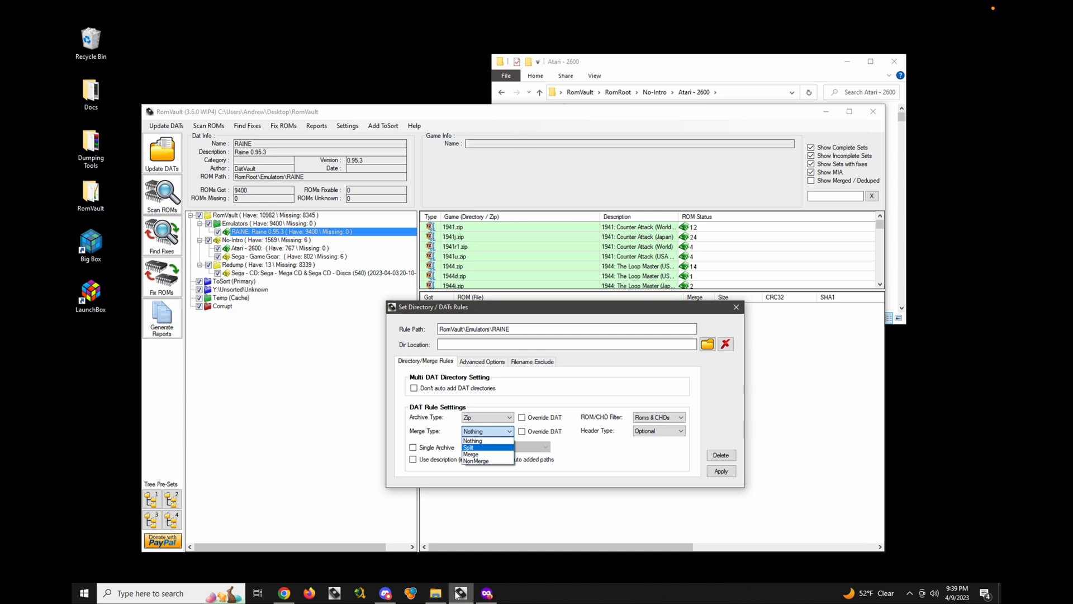
pyautogui.moveTo(489, 596)
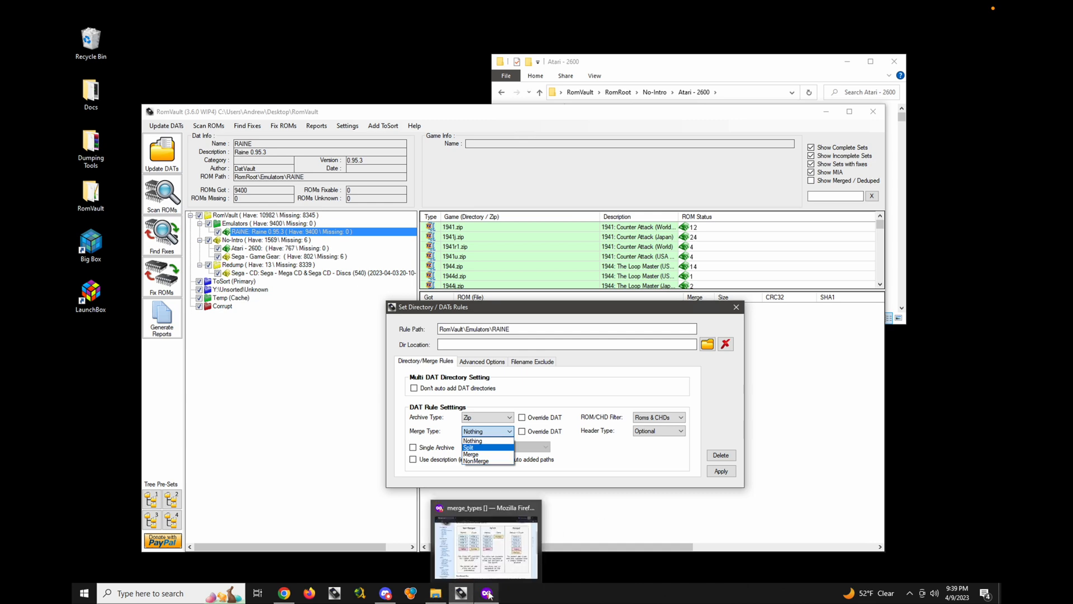
pyautogui.click(490, 545)
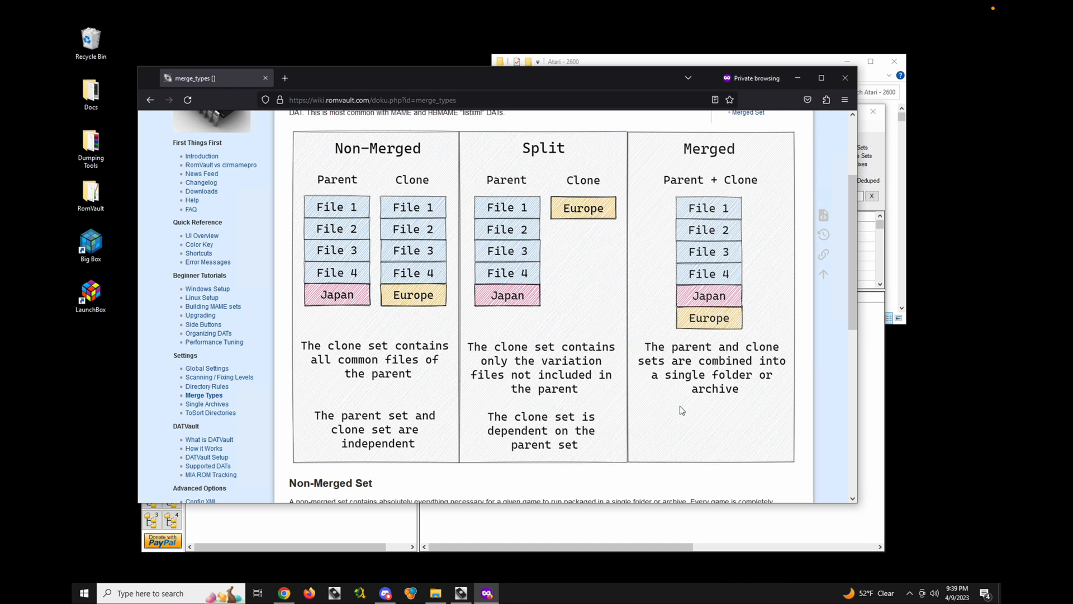
pyautogui.click(797, 77)
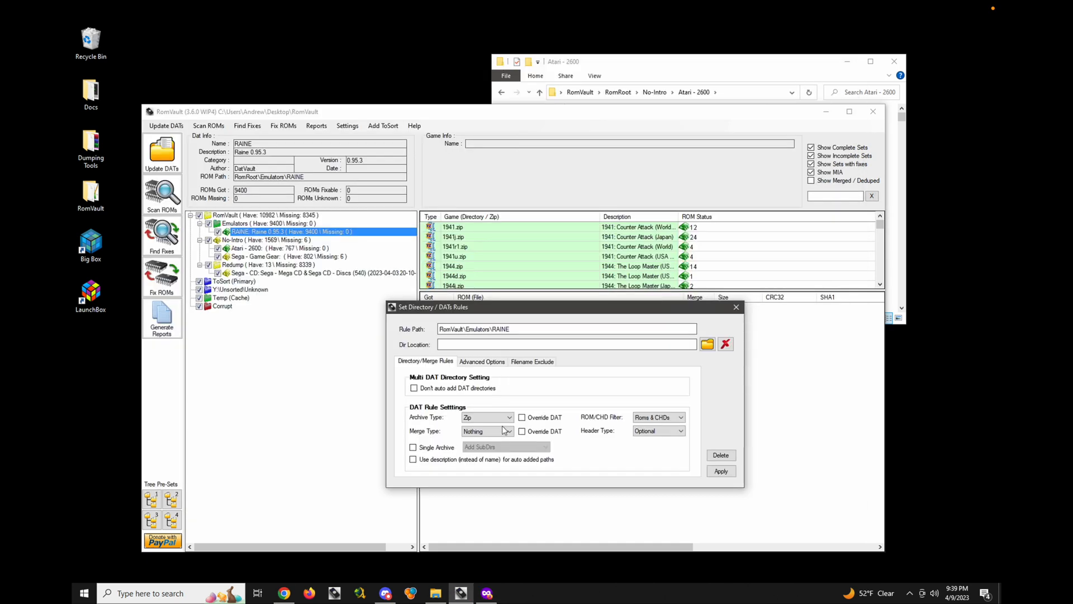
# Set the RAINE rule's merge type to Merge and apply it.
pyautogui.click(499, 431)
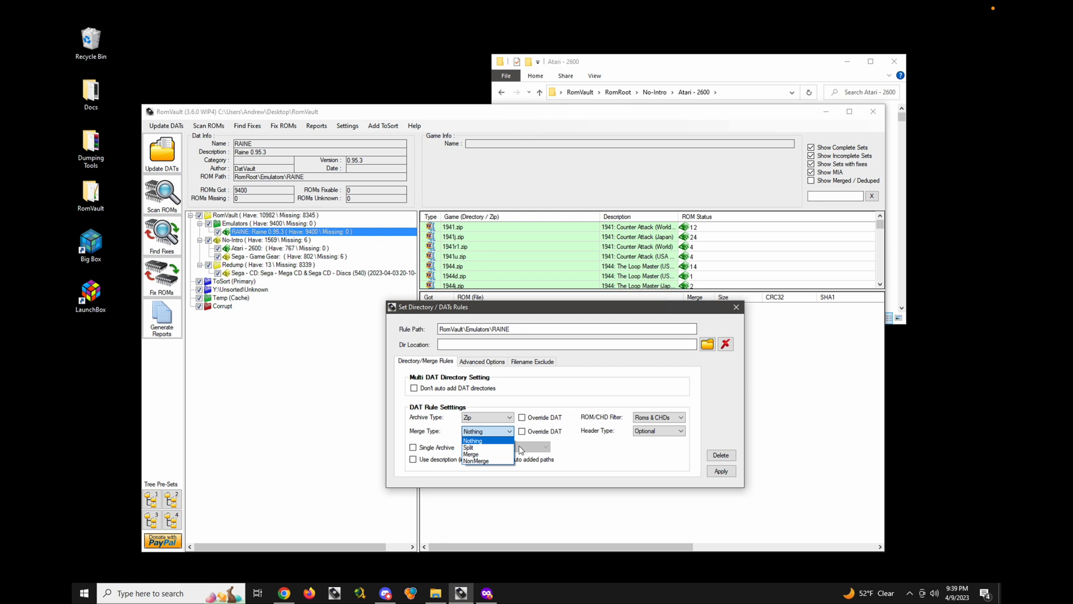
pyautogui.click(472, 454)
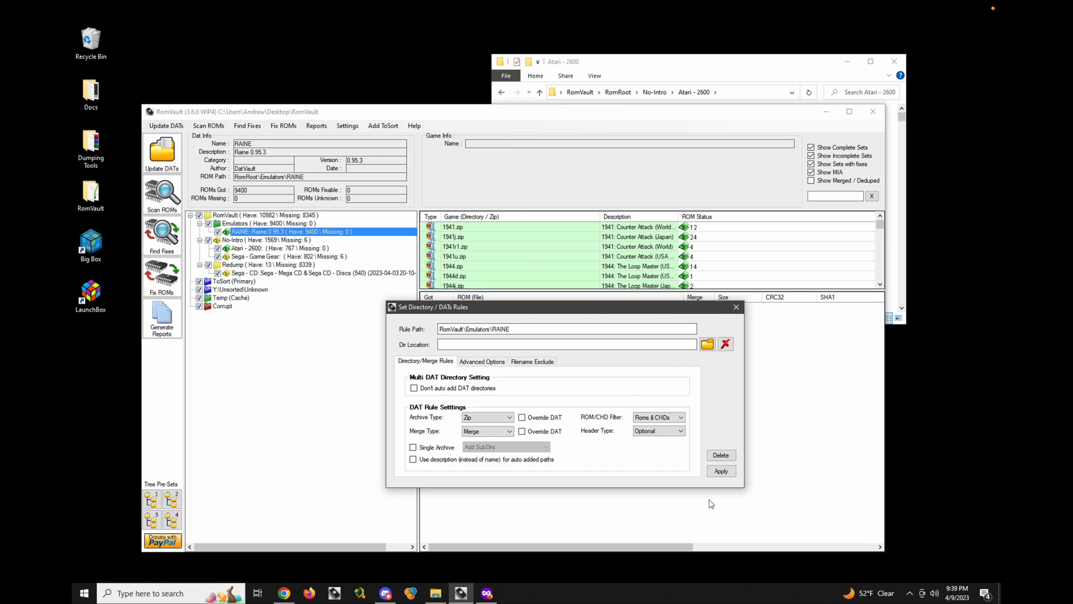
pyautogui.click(721, 472)
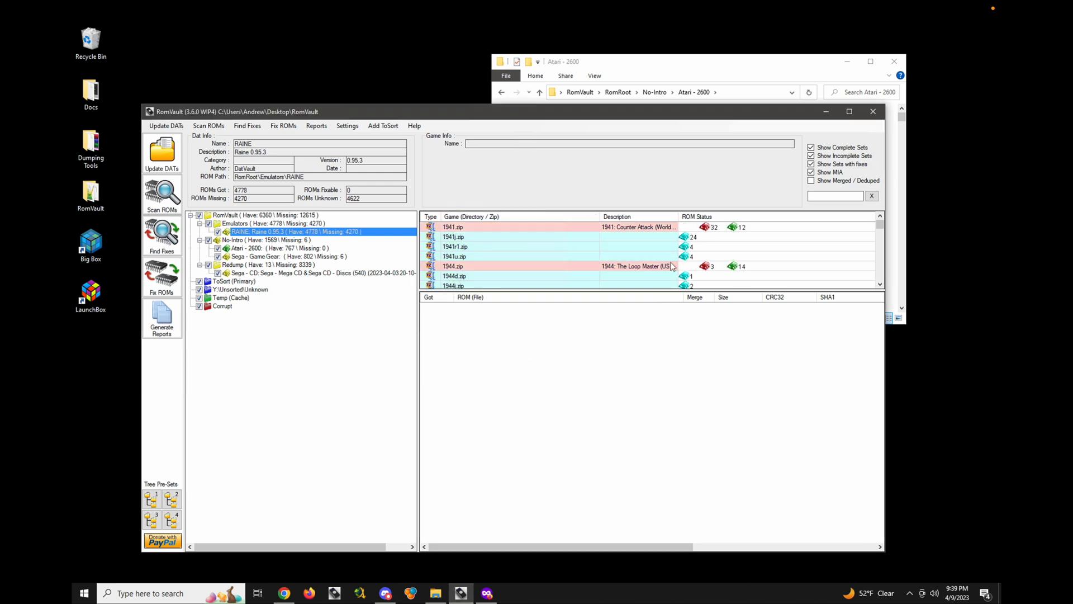
# Find fixes for the RAINE sets and run the ROM fix to rebuild them as merged archives.
pyautogui.moveTo(593, 217); pyautogui.dragTo(538, 217)
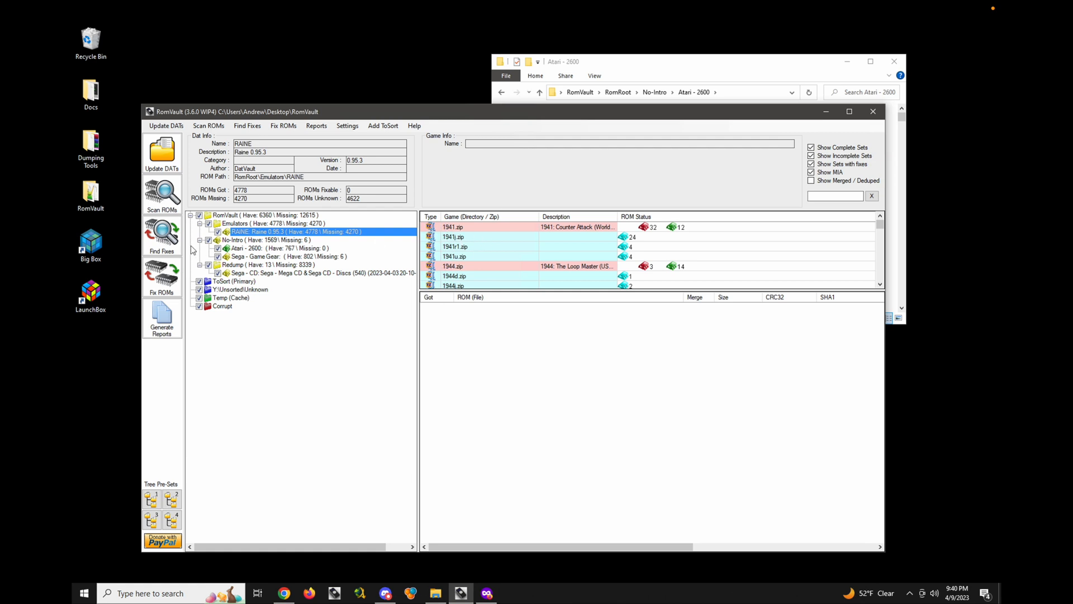
pyautogui.click(162, 242)
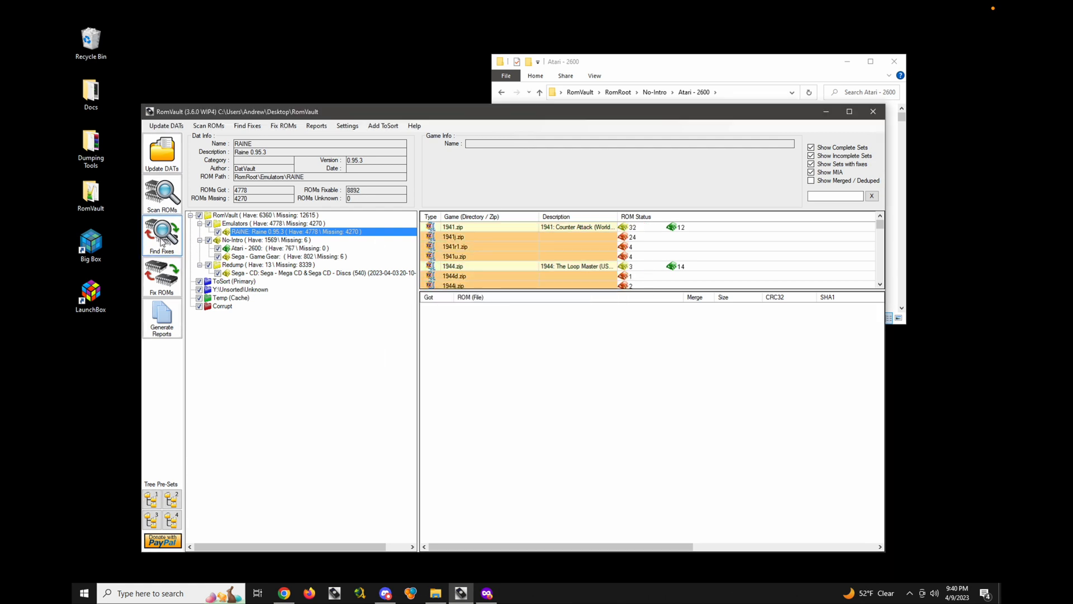
pyautogui.click(162, 277)
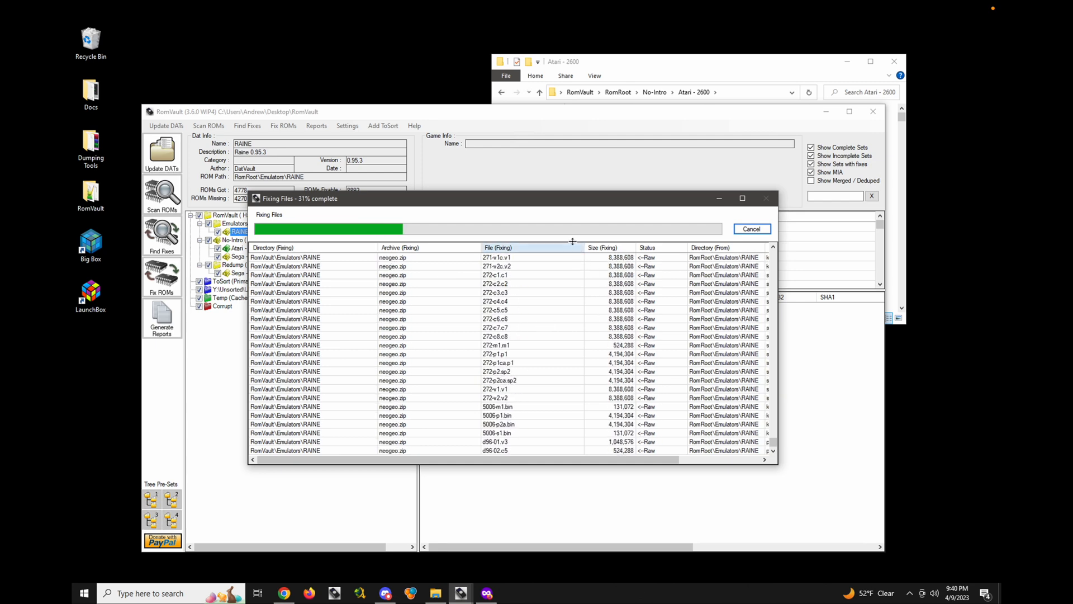
# Review the log of fixed and deleted files in the RAINE archives and close it.
pyautogui.moveTo(561, 200); pyautogui.dragTo(624, 282)
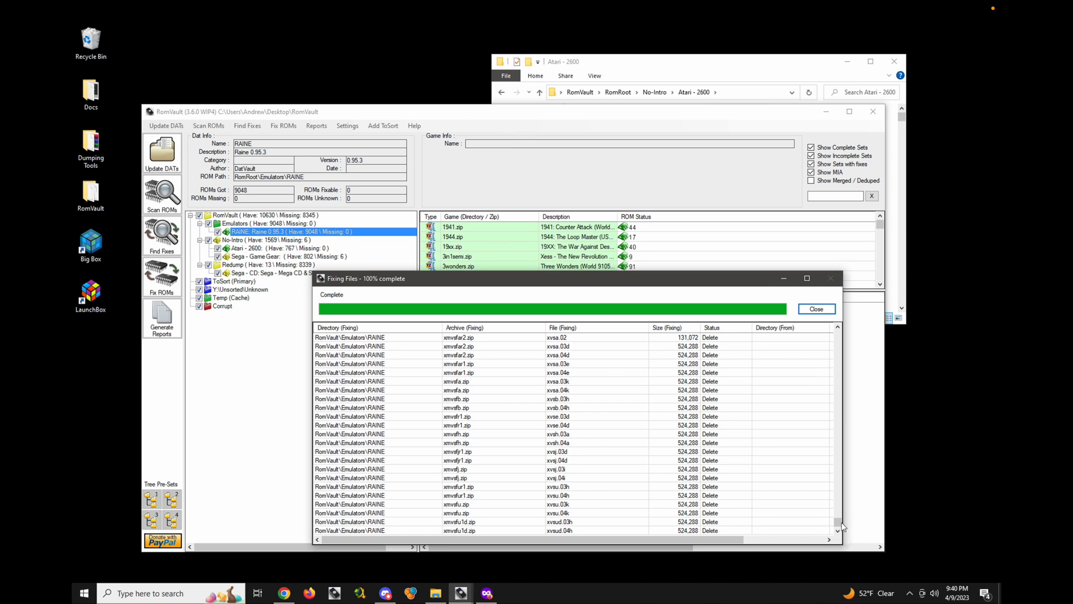
pyautogui.moveTo(838, 521); pyautogui.dragTo(838, 476)
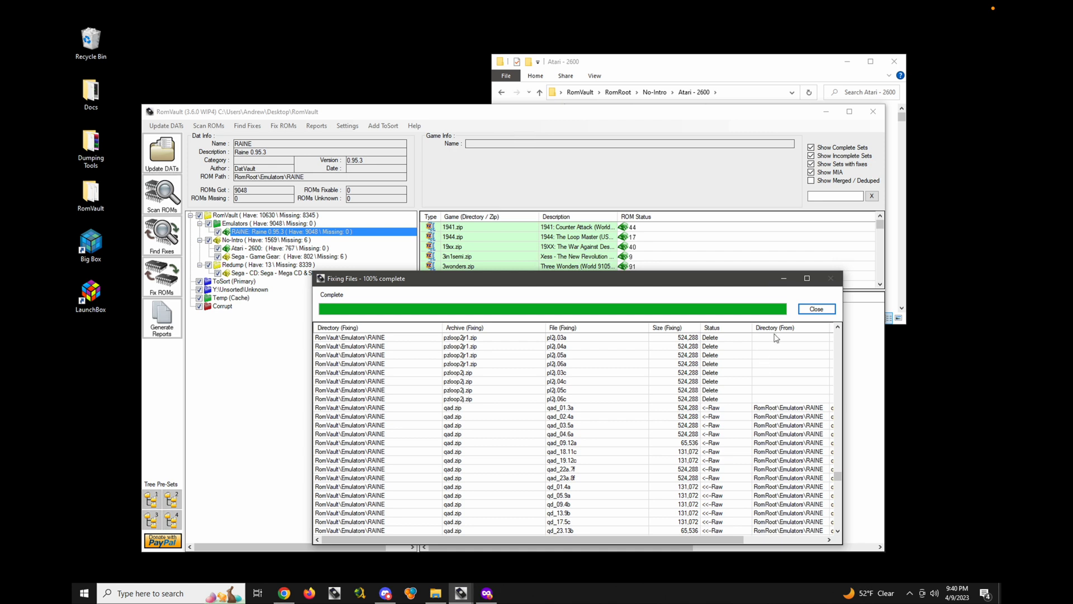
pyautogui.click(816, 309)
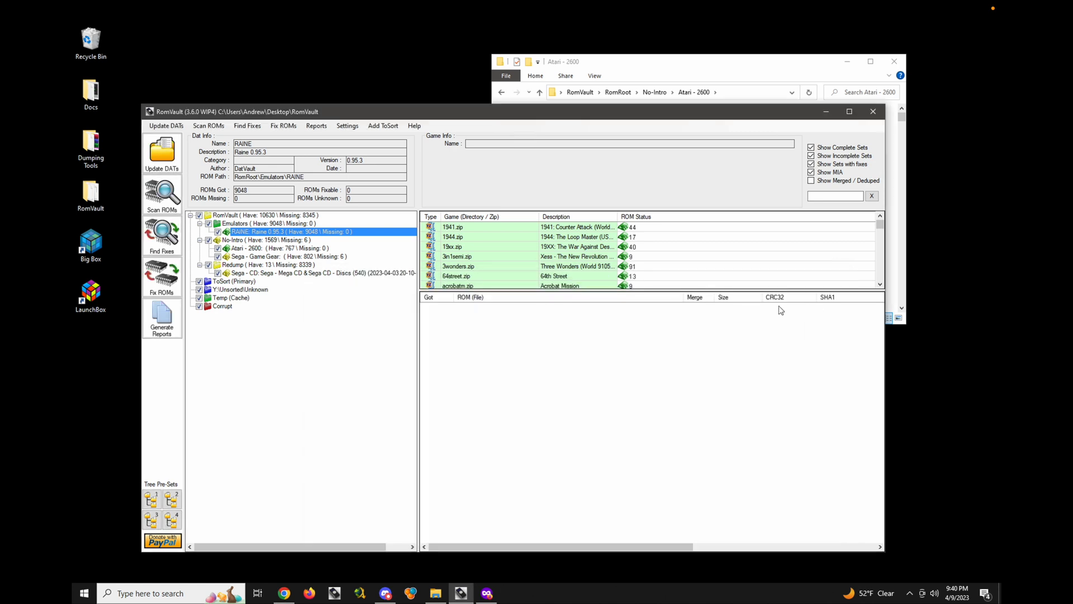
# Reopen the RAINE directory rules, examine the ROM/CHD Filter and Header Type options, and close the rules without applying.
pyautogui.rightClick(296, 236)
pyautogui.click(335, 268)
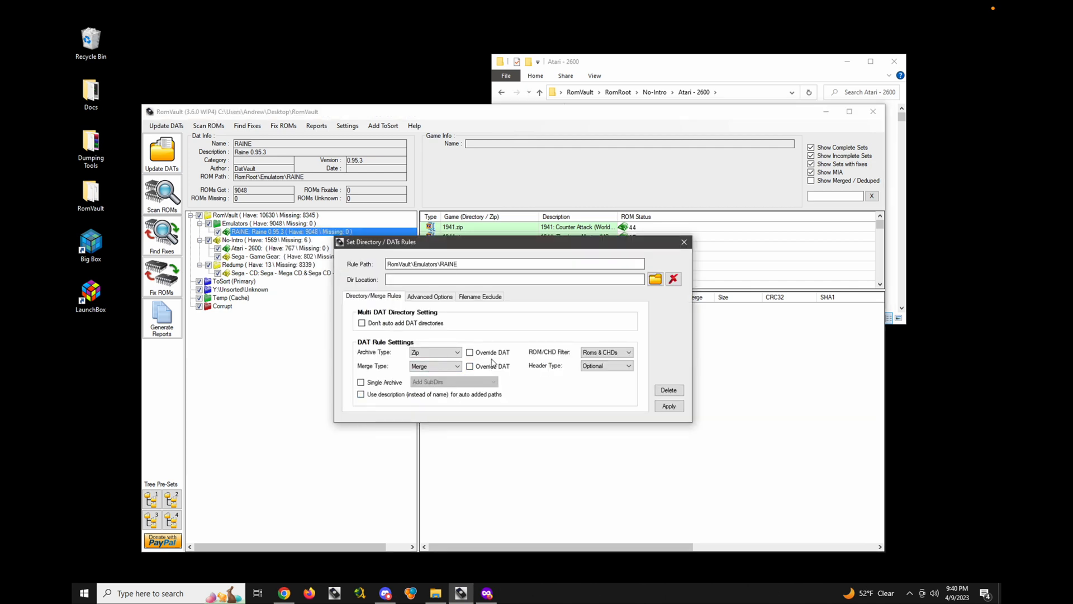
pyautogui.click(603, 353)
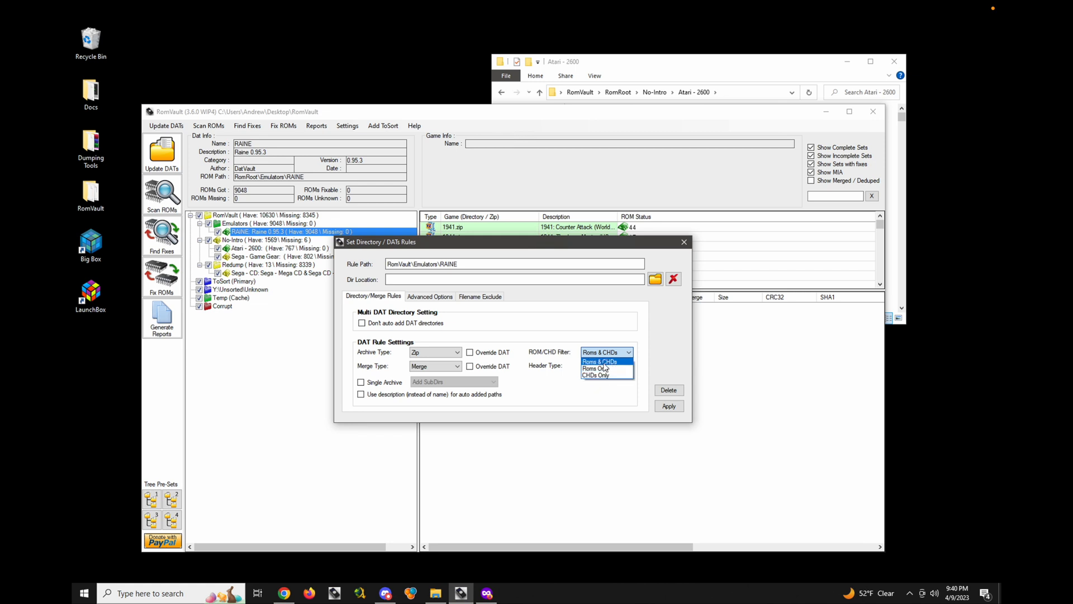
pyautogui.click(599, 363)
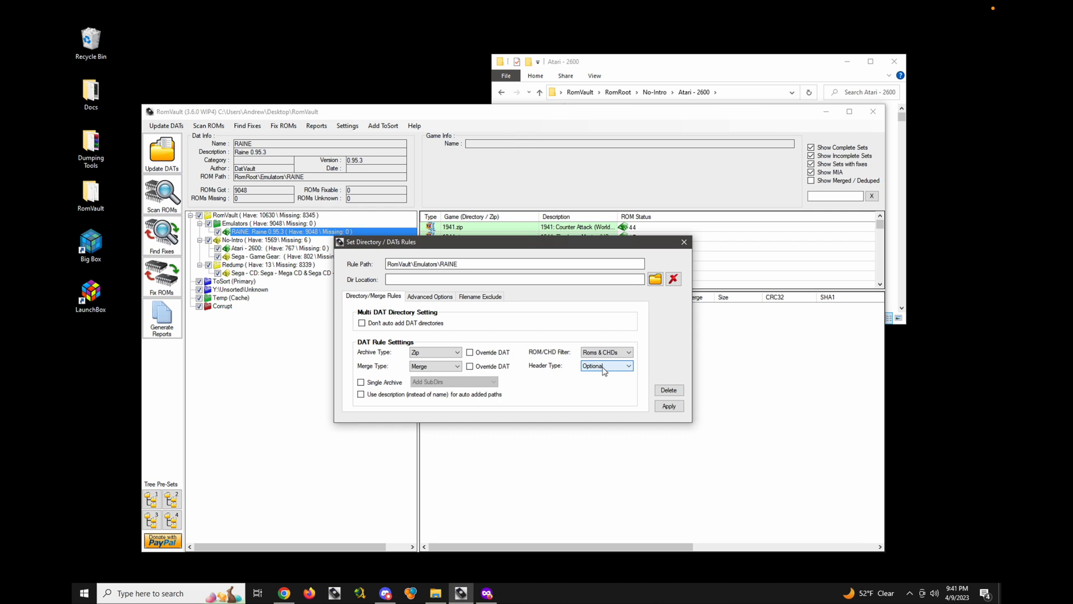
pyautogui.click(604, 369)
pyautogui.click(604, 382)
pyautogui.click(685, 243)
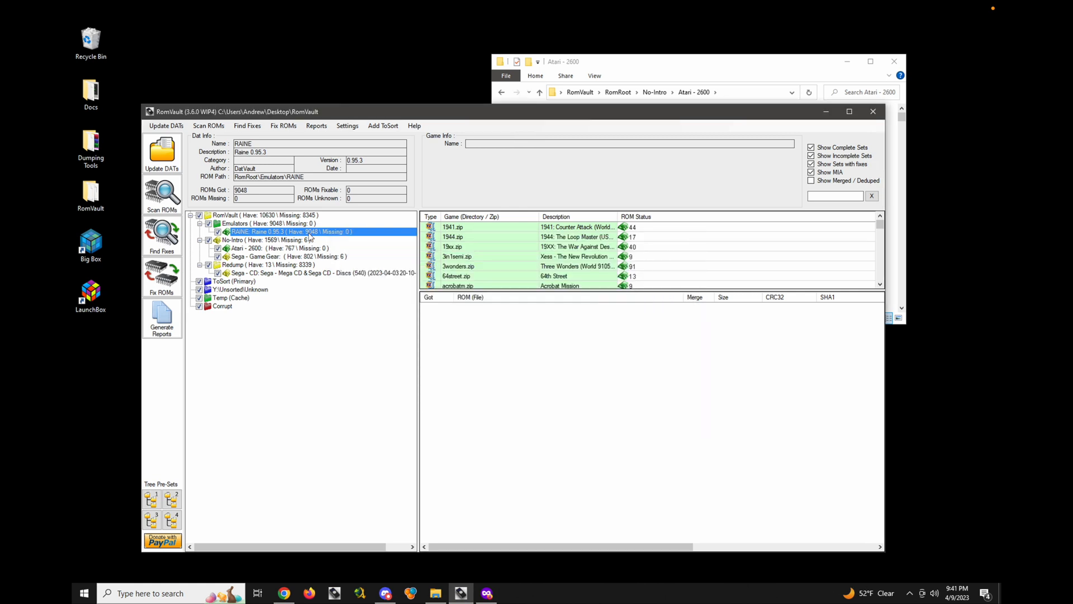
# Enable Single Archive in the directory rules of the No-Intro Atari - 2600 DAT and review its subdirectory choices.
pyautogui.click(247, 249)
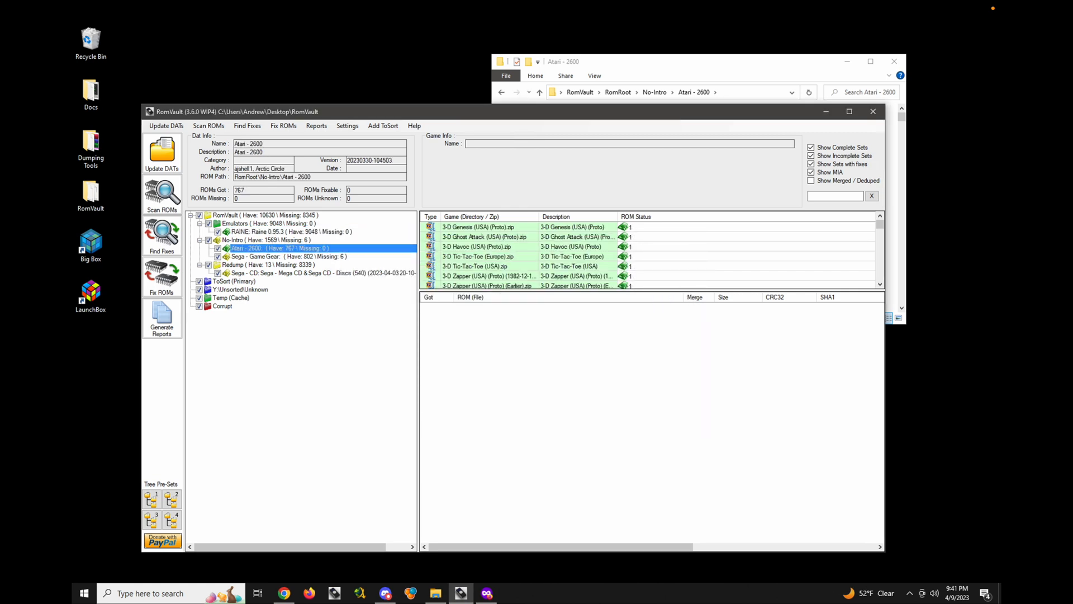
pyautogui.rightClick(247, 251)
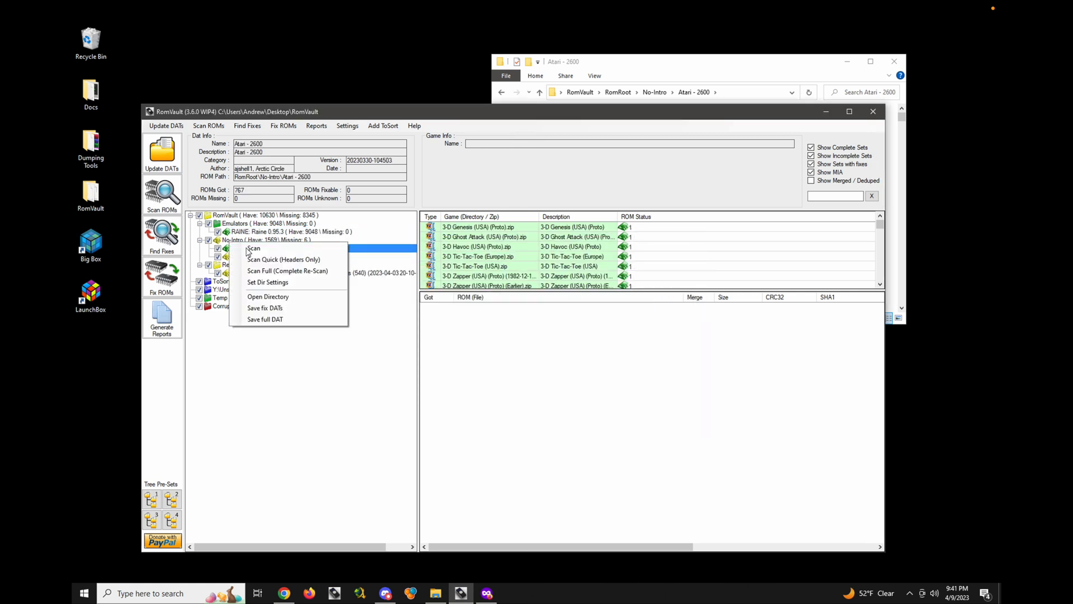
pyautogui.click(285, 283)
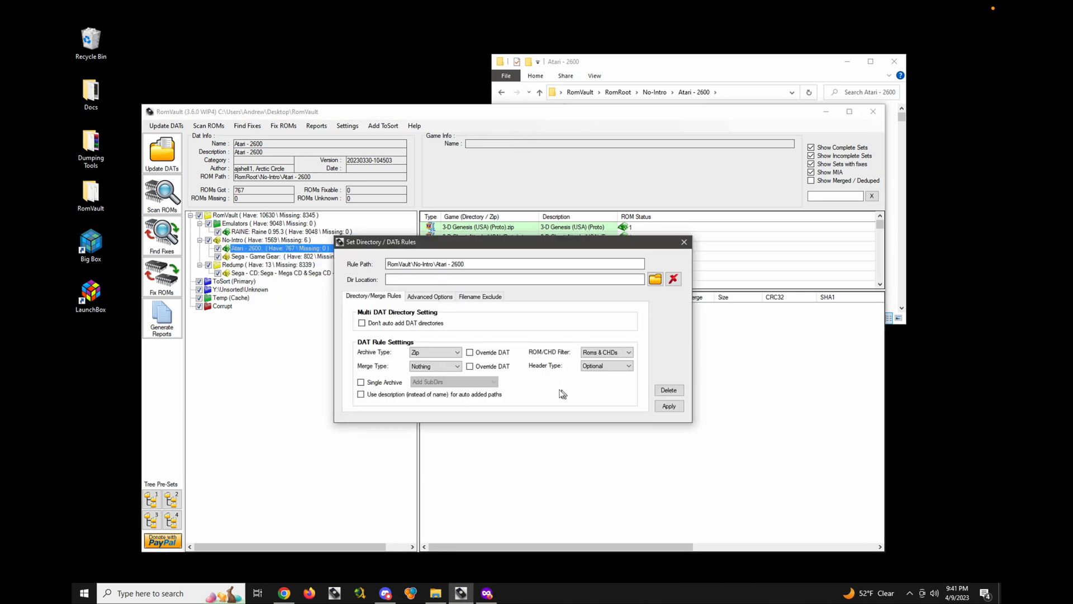
pyautogui.moveTo(571, 248); pyautogui.dragTo(679, 328)
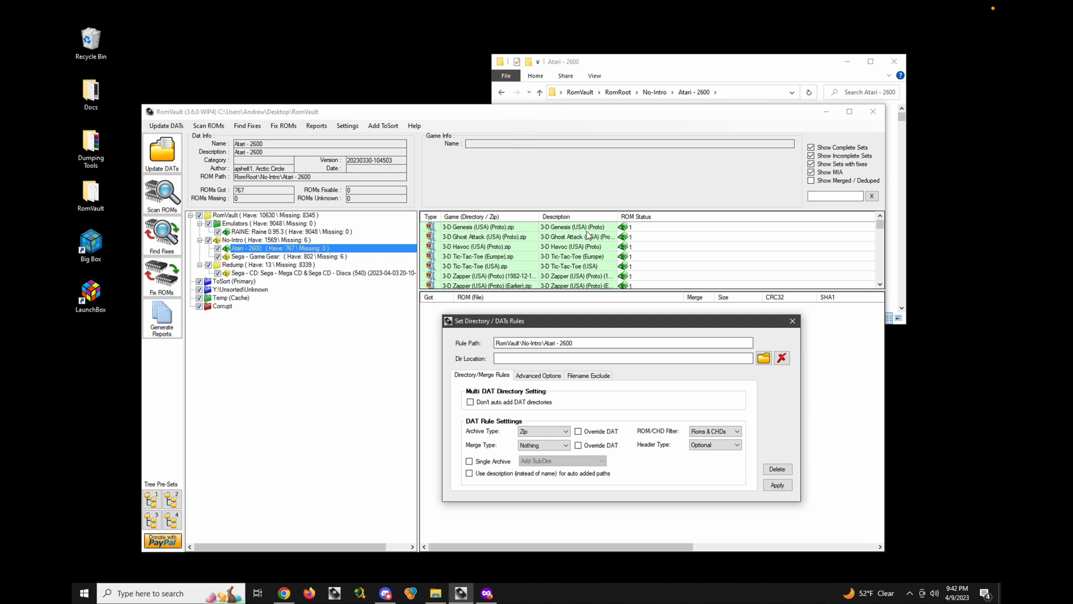
pyautogui.moveTo(660, 323); pyautogui.dragTo(596, 327)
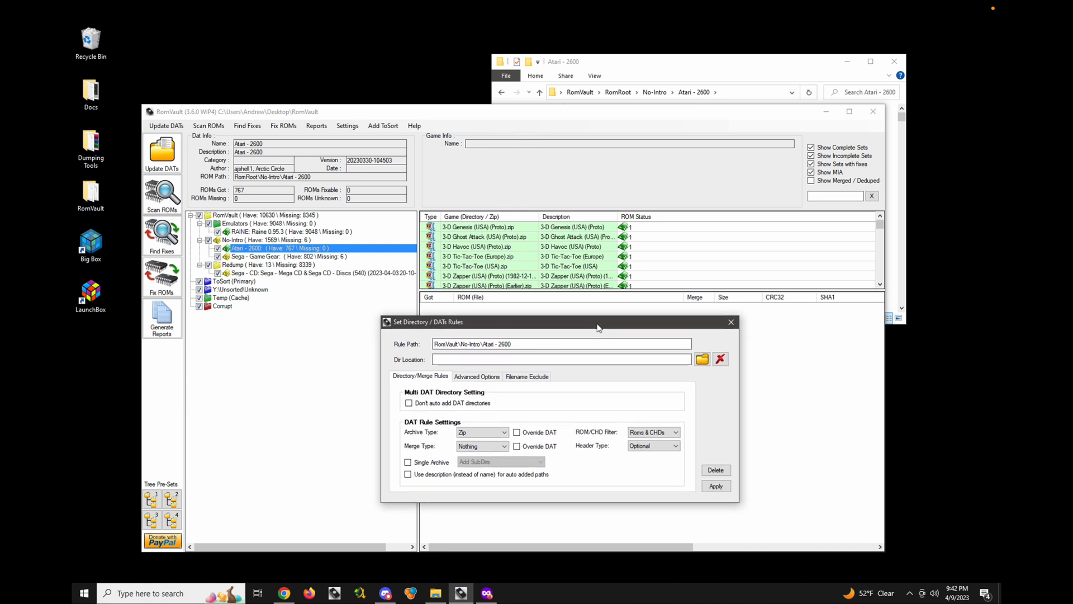
pyautogui.click(408, 463)
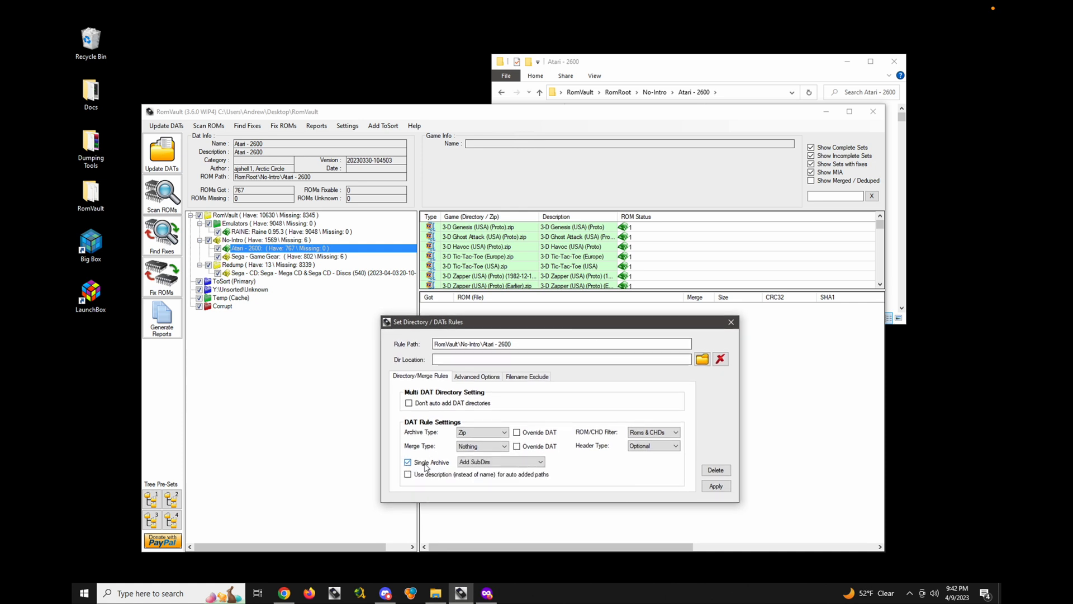
pyautogui.click(514, 463)
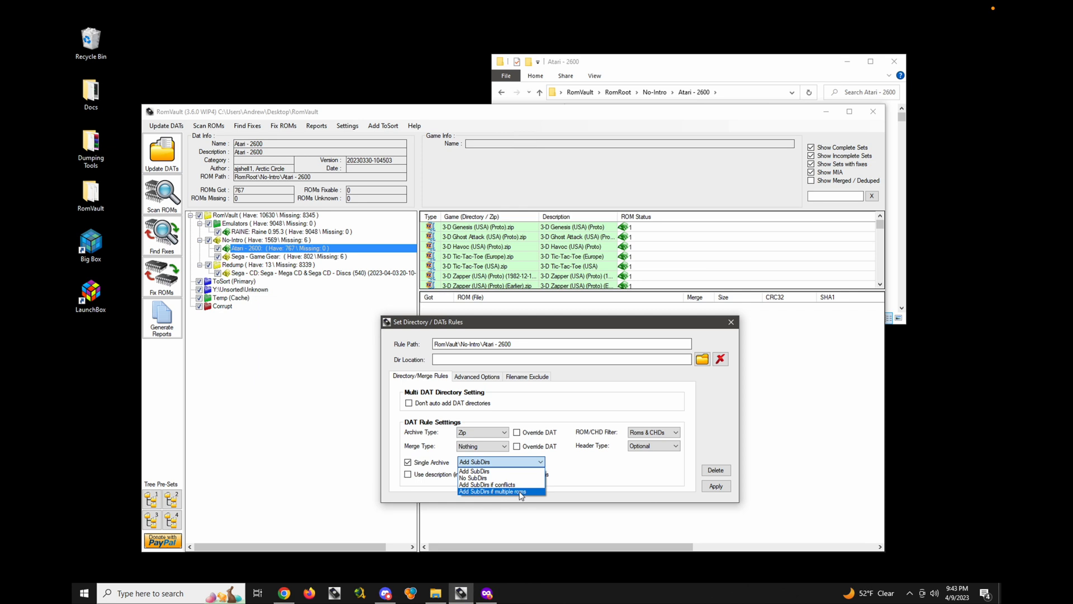
# Set the Atari - 2600 rule's archive type to File and its Single Archive mode to Add SubDirs if multiple roms.
pyautogui.click(497, 435)
pyautogui.click(497, 435)
pyautogui.click(491, 442)
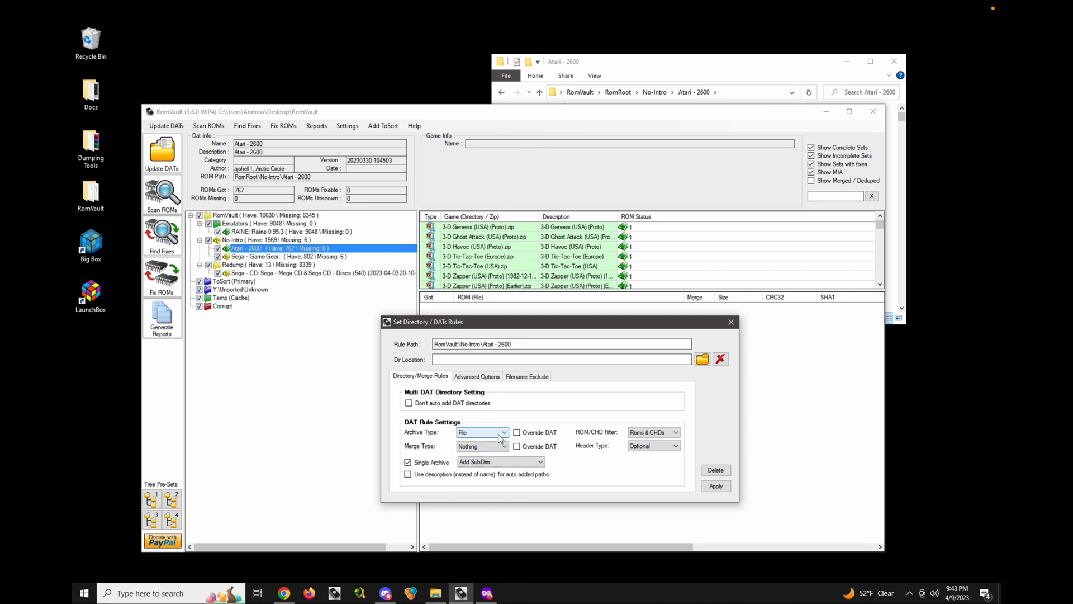
pyautogui.click(528, 463)
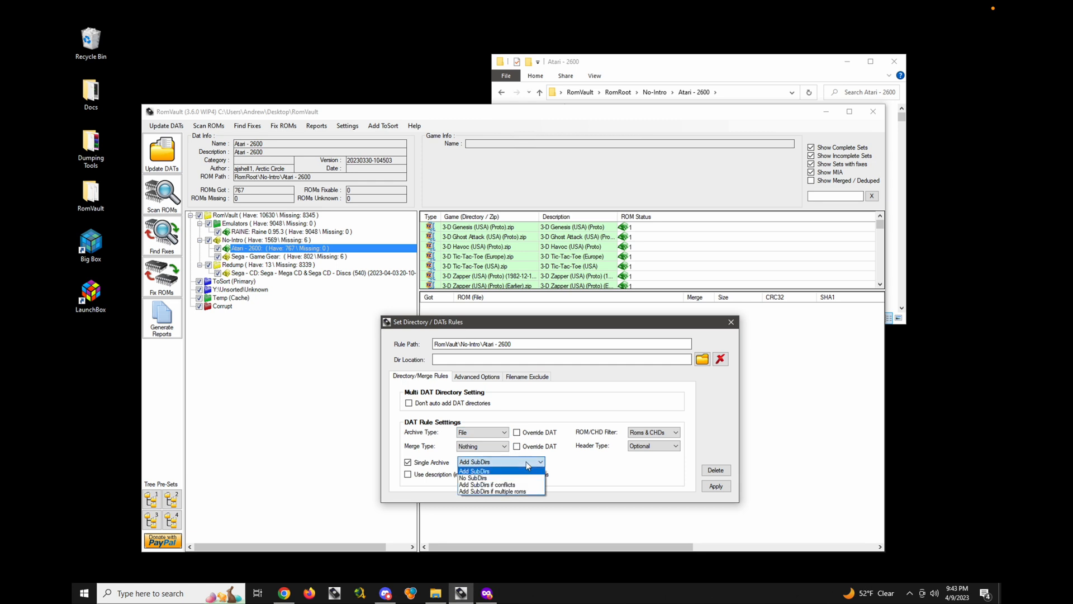
pyautogui.click(515, 492)
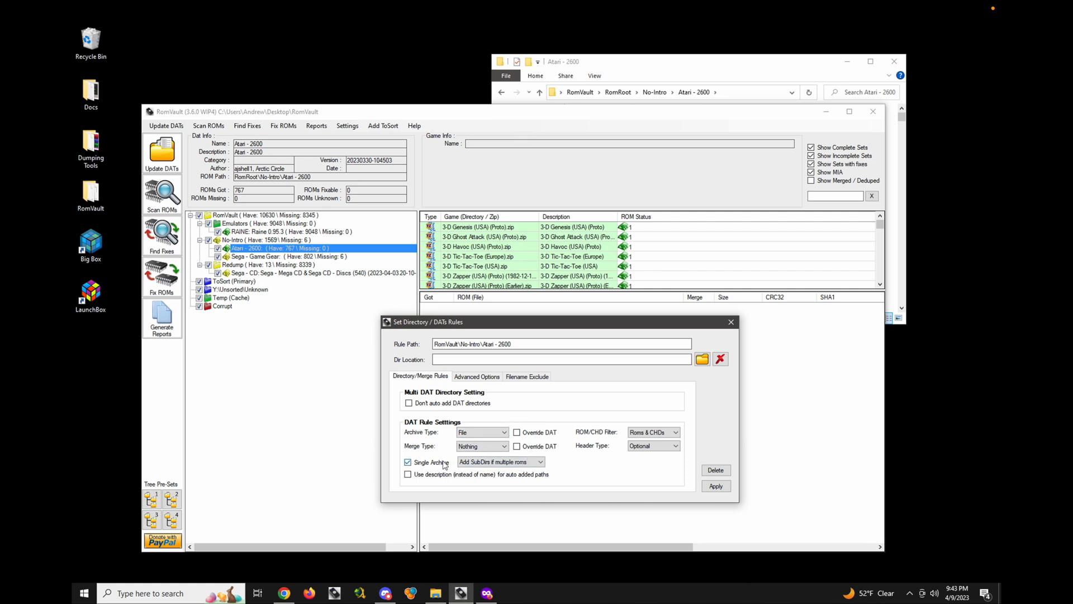
# Set the Atari - 2600 rule's archive type to Zip with the Single Archive mode No SubDirs, and apply it.
pyautogui.click(489, 434)
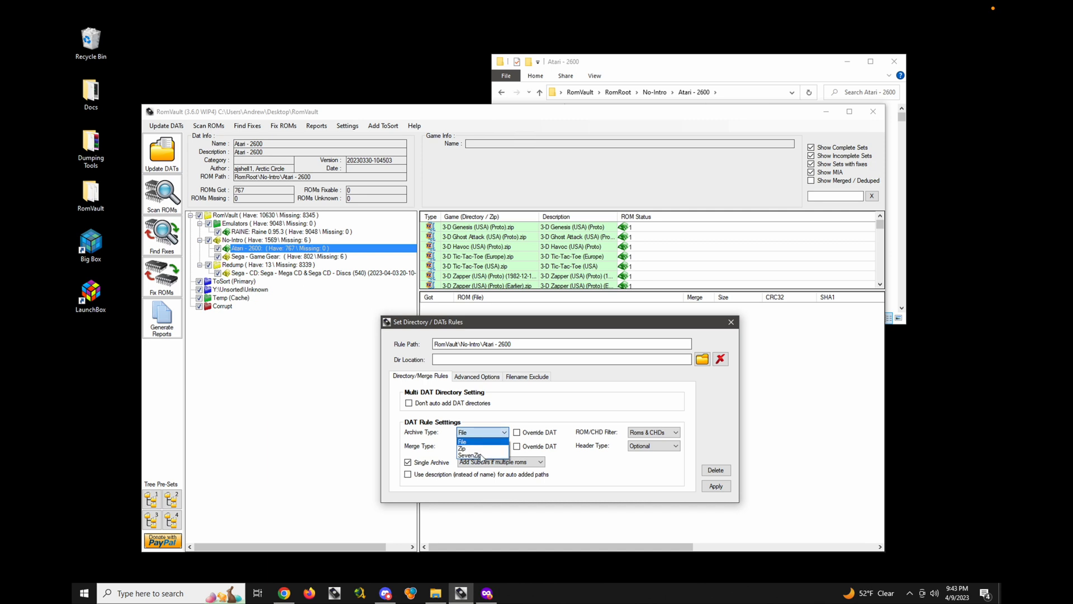
pyautogui.click(481, 448)
pyautogui.click(491, 462)
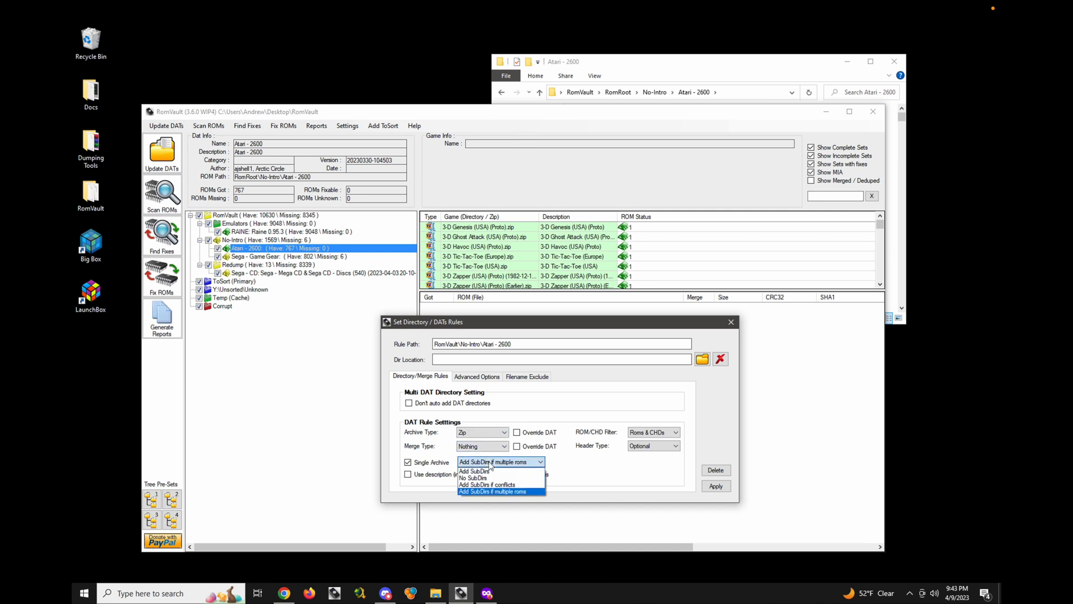
pyautogui.click(490, 479)
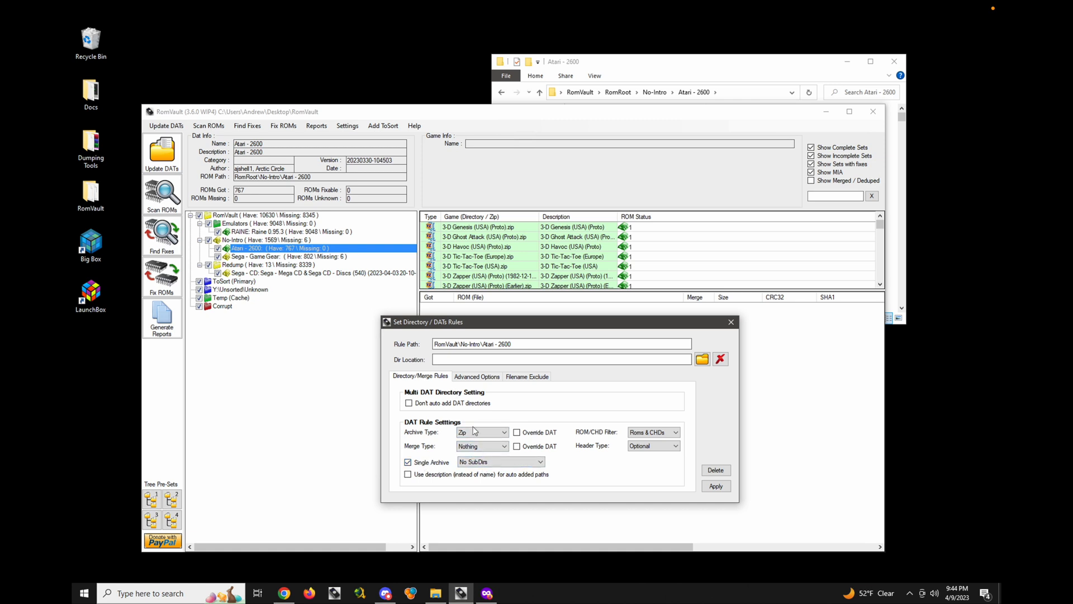
pyautogui.click(716, 487)
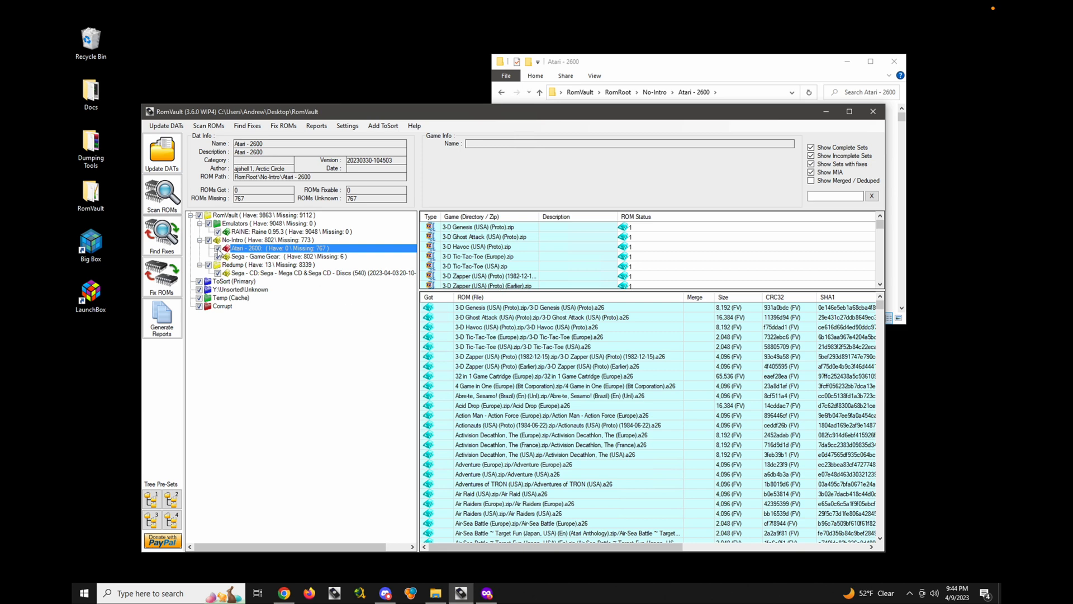
# Find fixes for the Atari - 2600 set and run the ROM fix to rebuild it as one archive, closing the log.
pyautogui.click(165, 241)
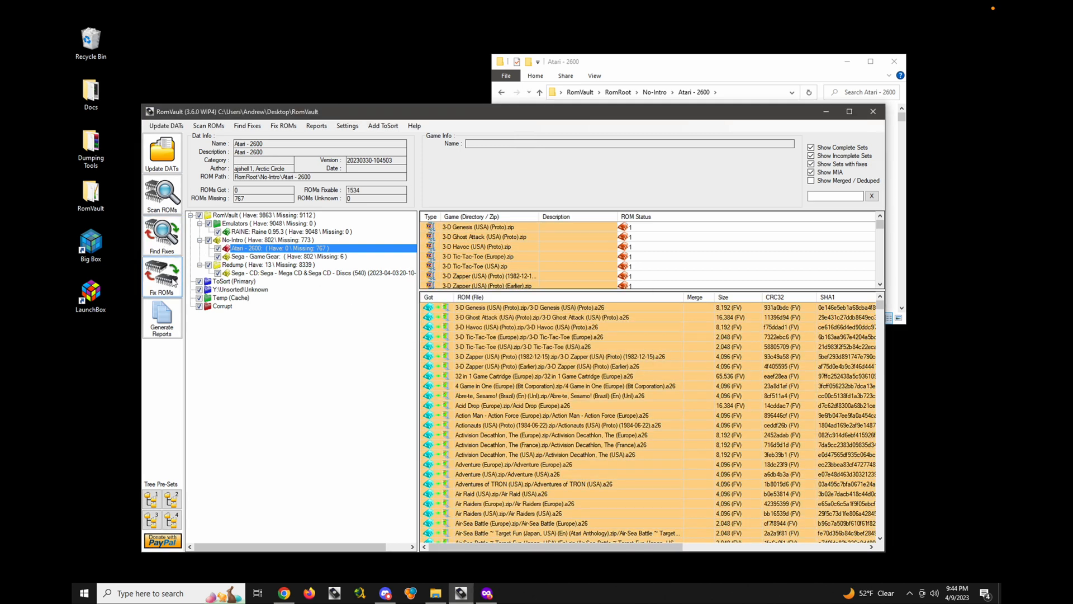
pyautogui.click(174, 281)
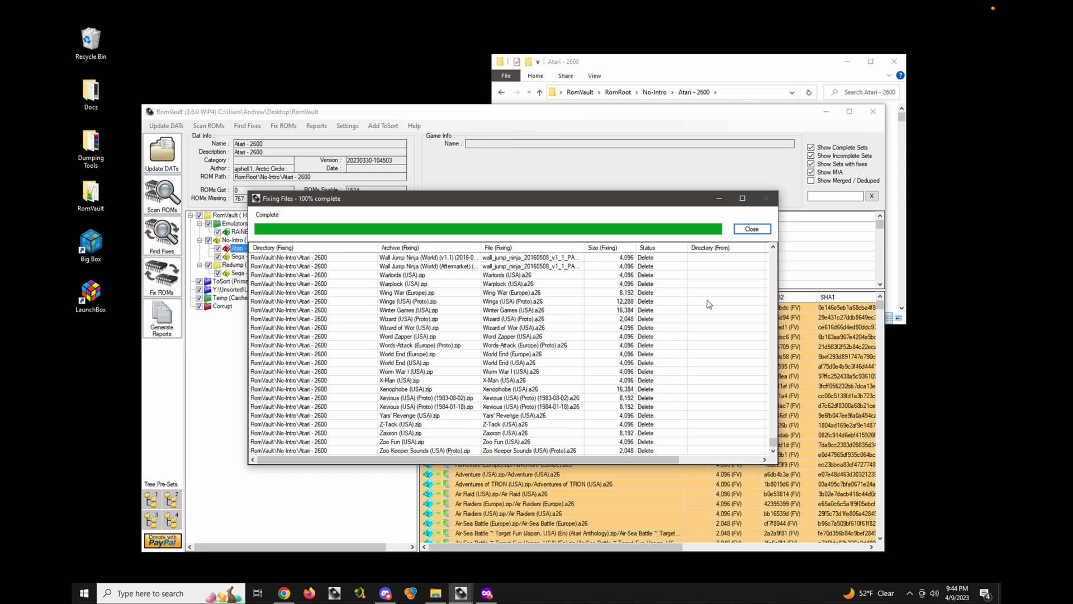
pyautogui.click(749, 230)
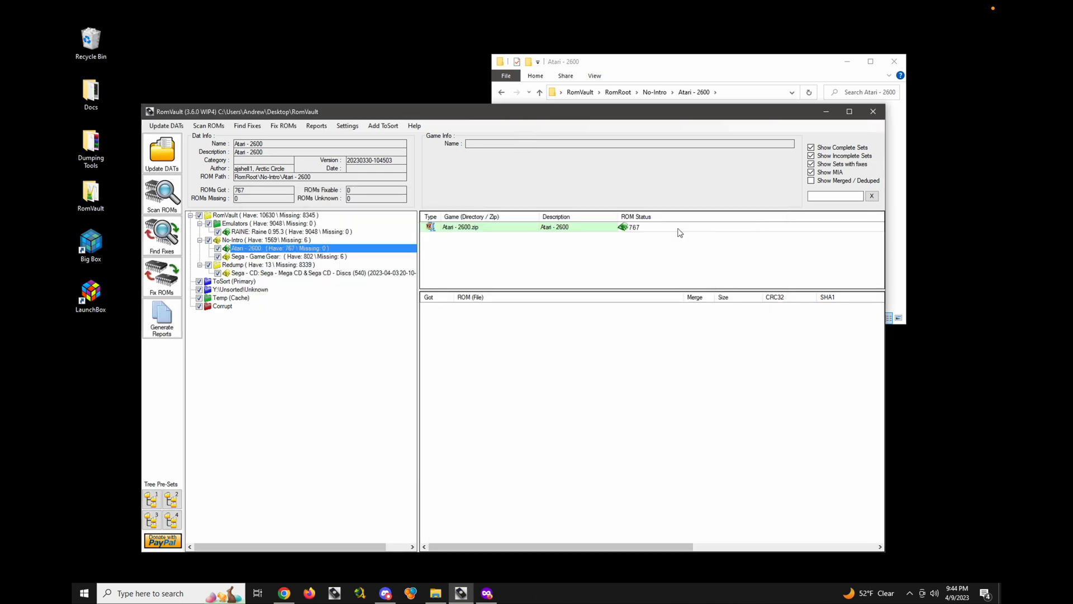
# Inspect the contents of Atari - 2600.zip in RomVault, open the archive from File Explorer to check its files, and close it.
pyautogui.click(537, 231)
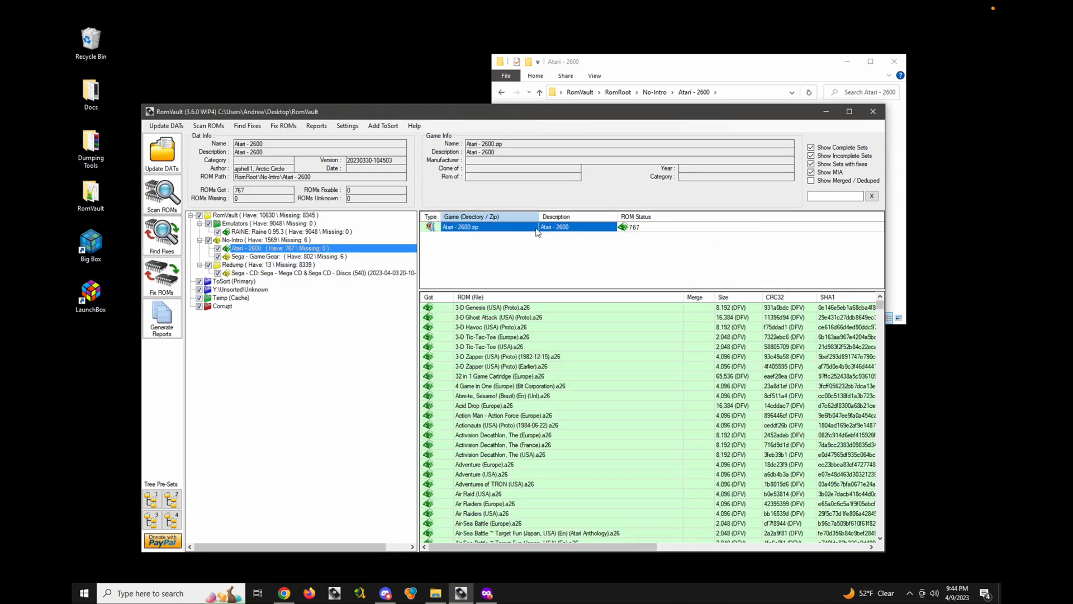
pyautogui.click(728, 72)
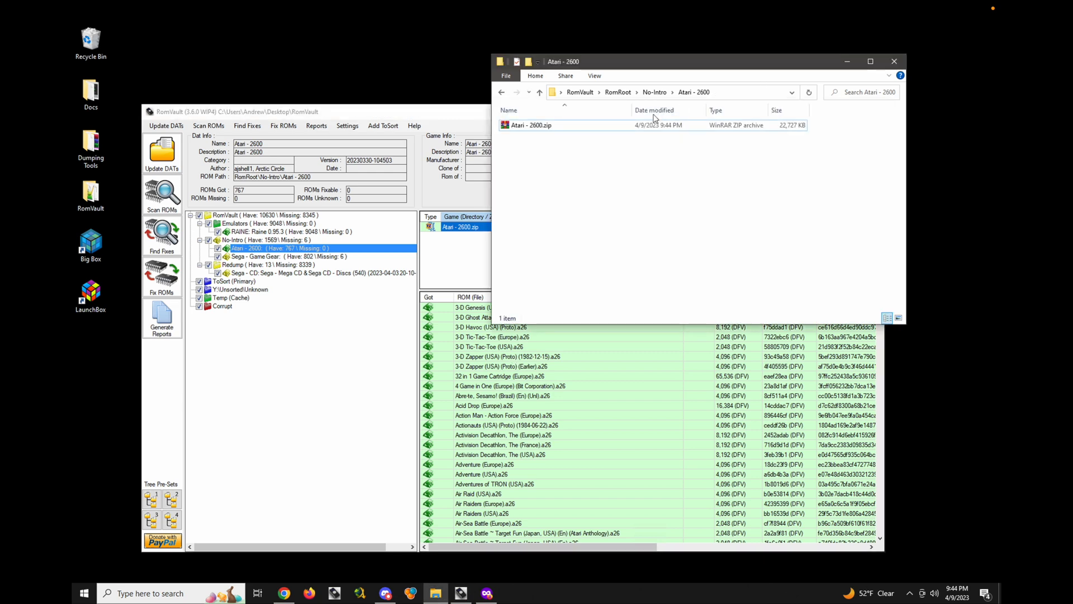
pyautogui.doubleClick(532, 128)
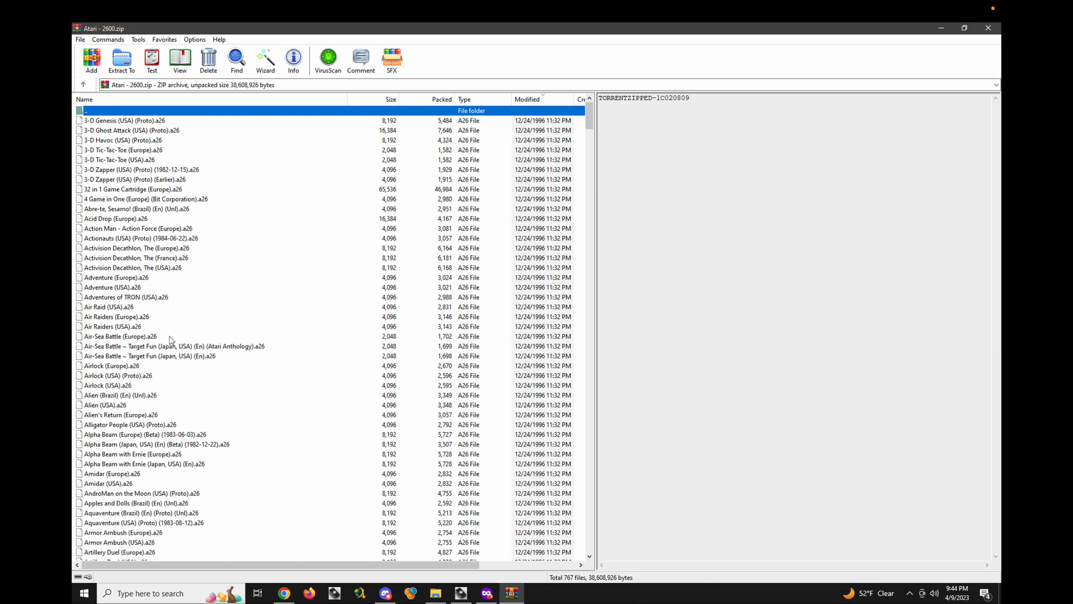
pyautogui.click(988, 27)
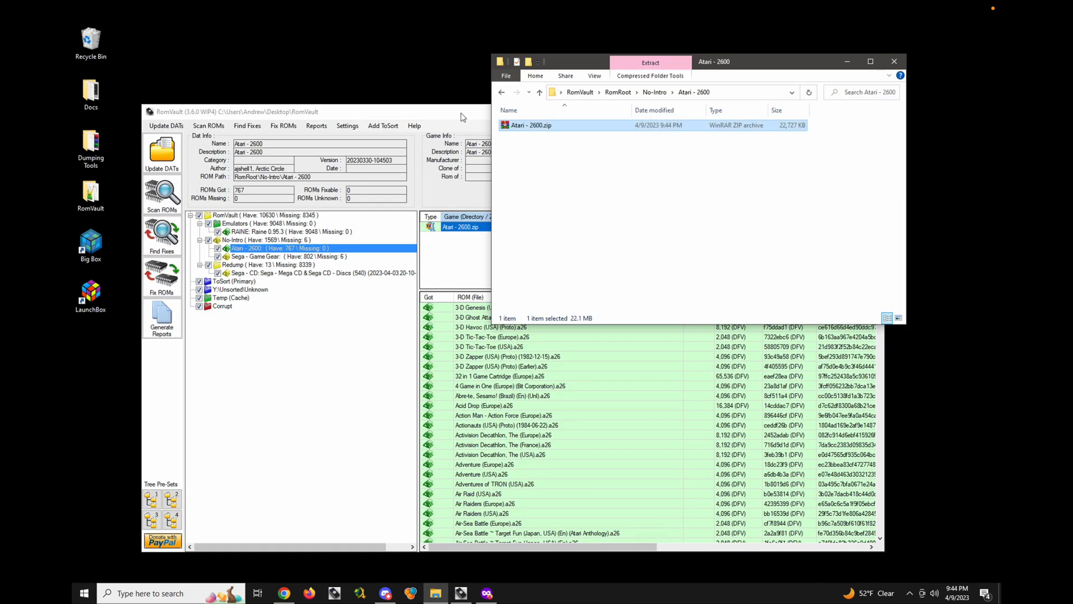
# Shorten the RomVault window, move the File Explorer window up clear of it, and return to RomVault.
pyautogui.moveTo(461, 105); pyautogui.dragTo(460, 131)
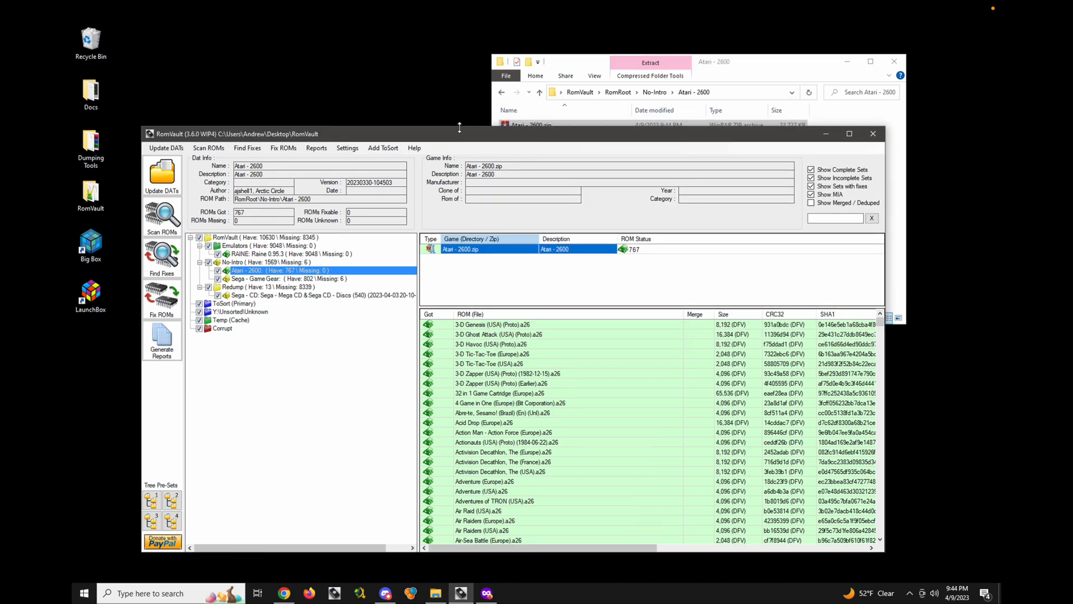
pyautogui.moveTo(775, 68); pyautogui.dragTo(811, 46)
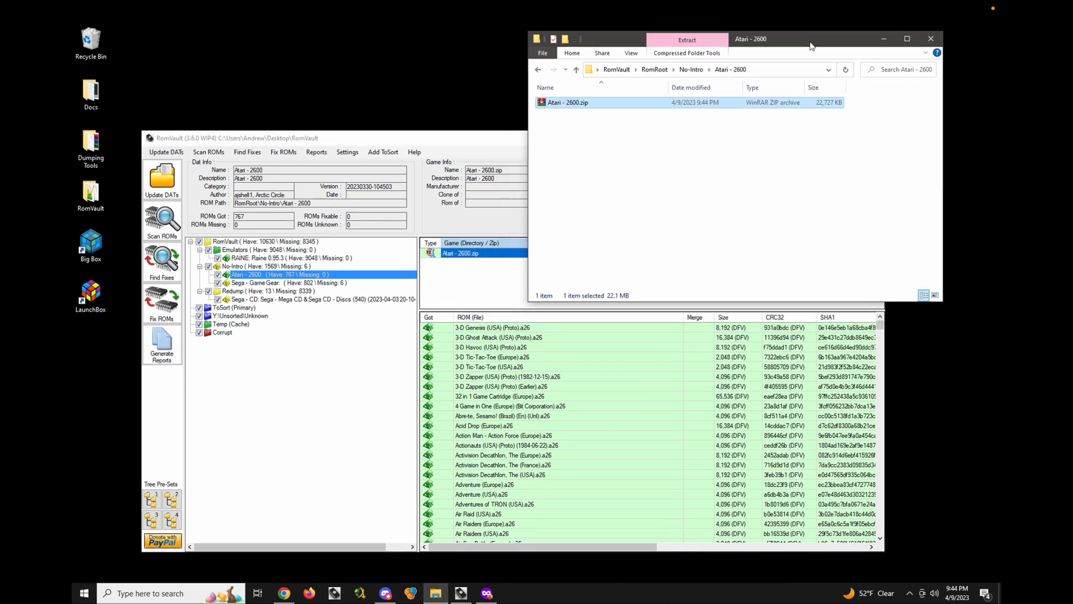
pyautogui.click(502, 142)
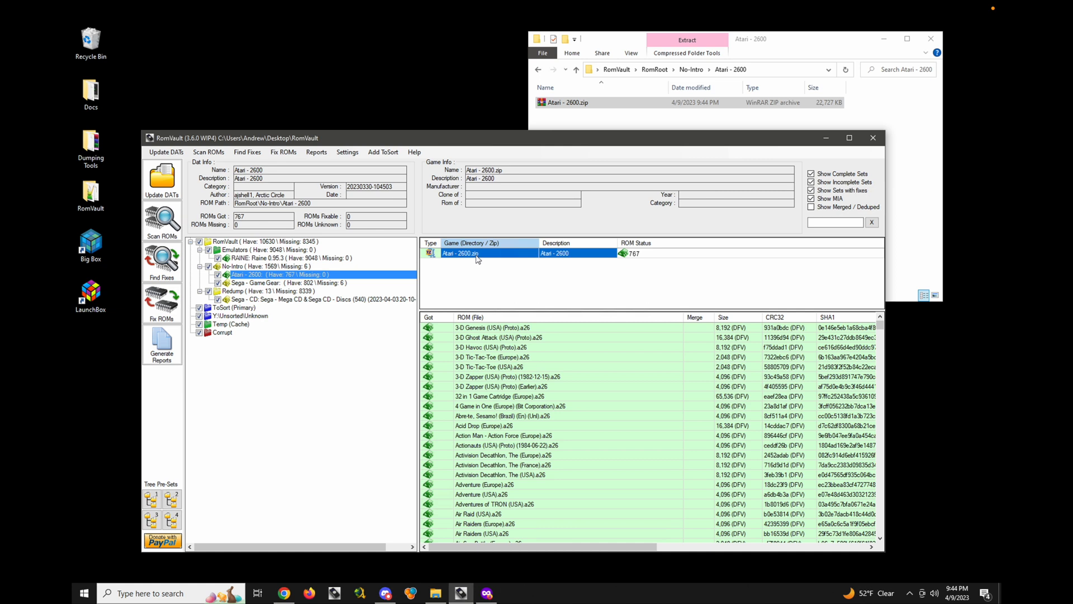
# Enable Use ID for Numbered DAT Names in the Atari - 2600 rule's advanced options and apply it.
pyautogui.rightClick(267, 278)
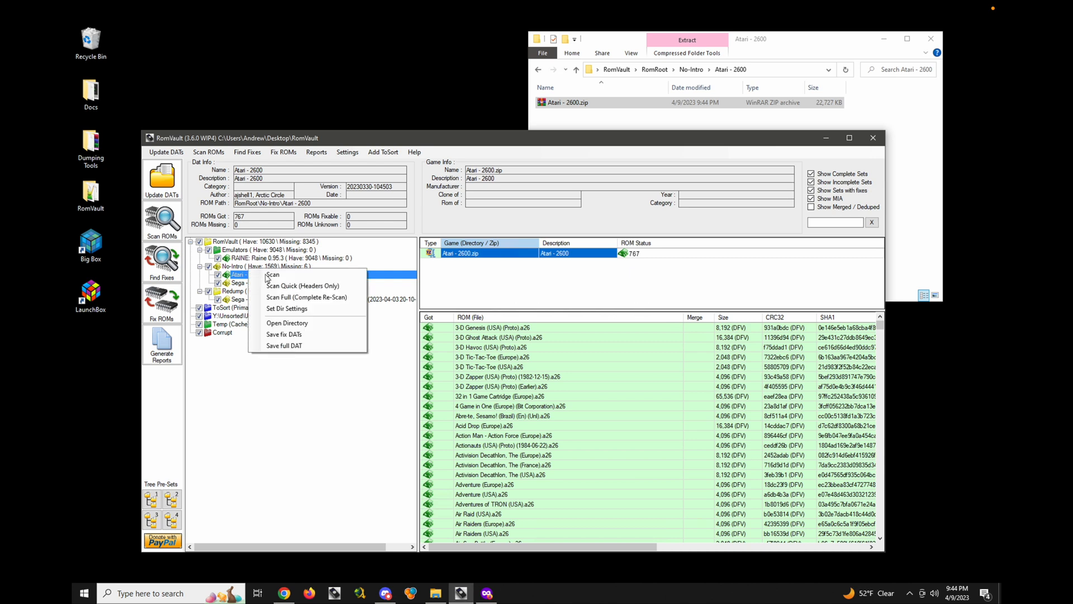
pyautogui.click(290, 309)
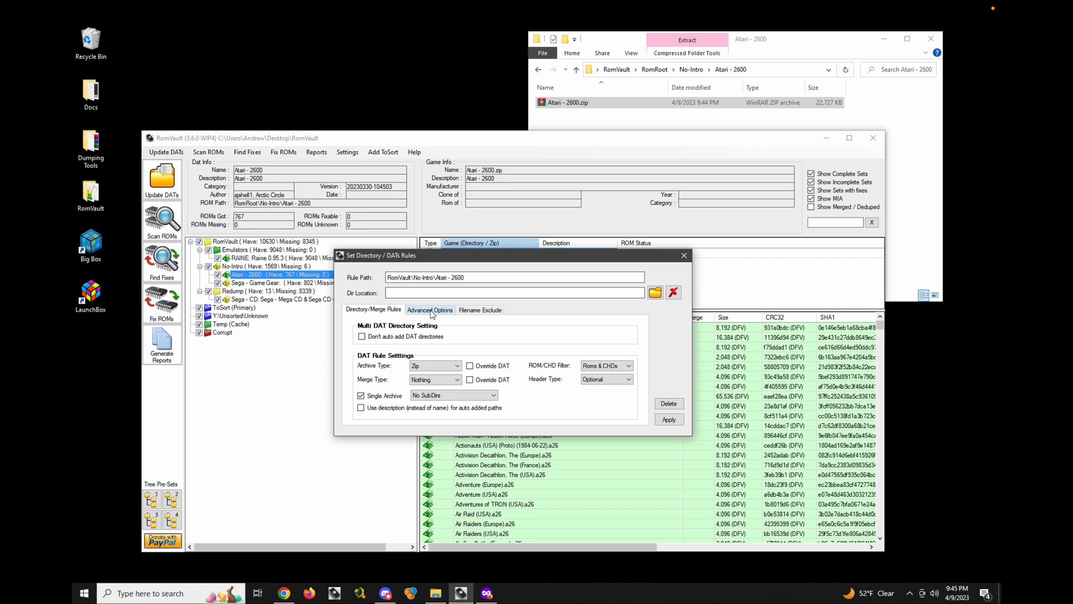
pyautogui.click(432, 311)
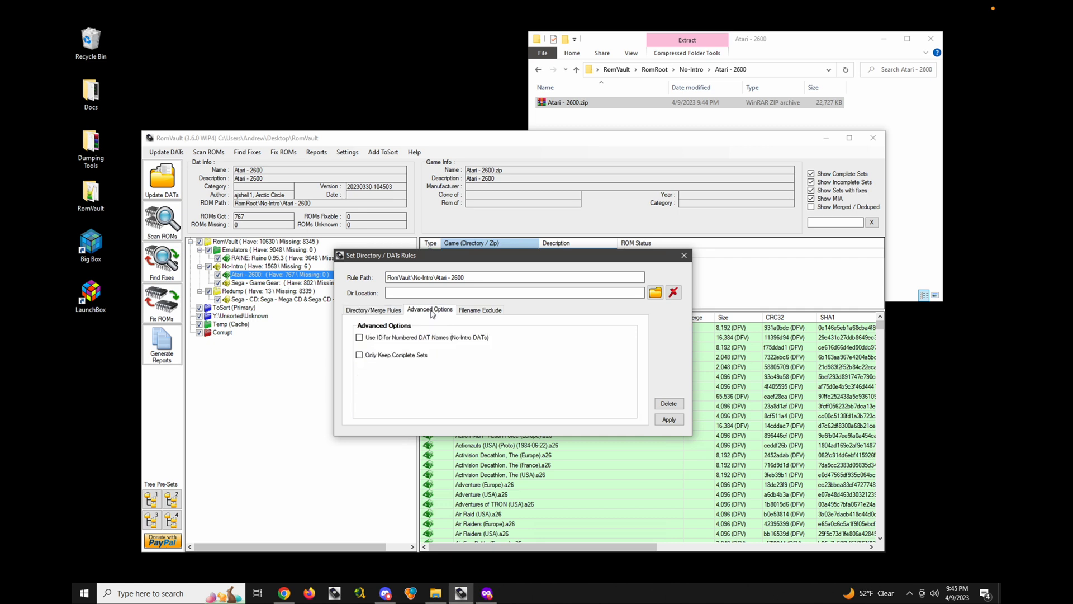
pyautogui.click(400, 339)
pyautogui.moveTo(520, 257); pyautogui.dragTo(677, 280)
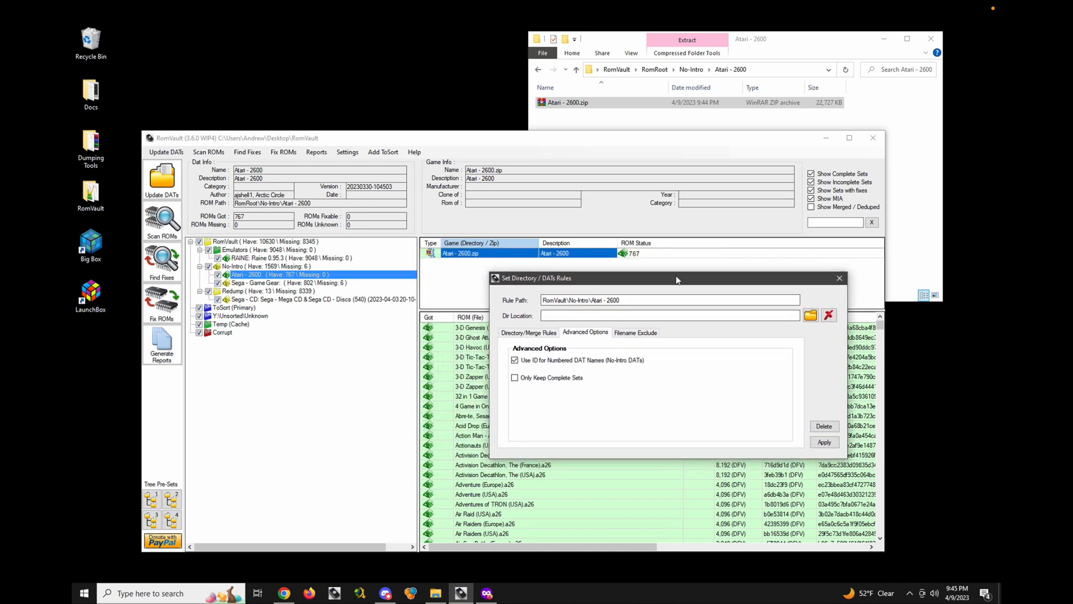
pyautogui.click(825, 442)
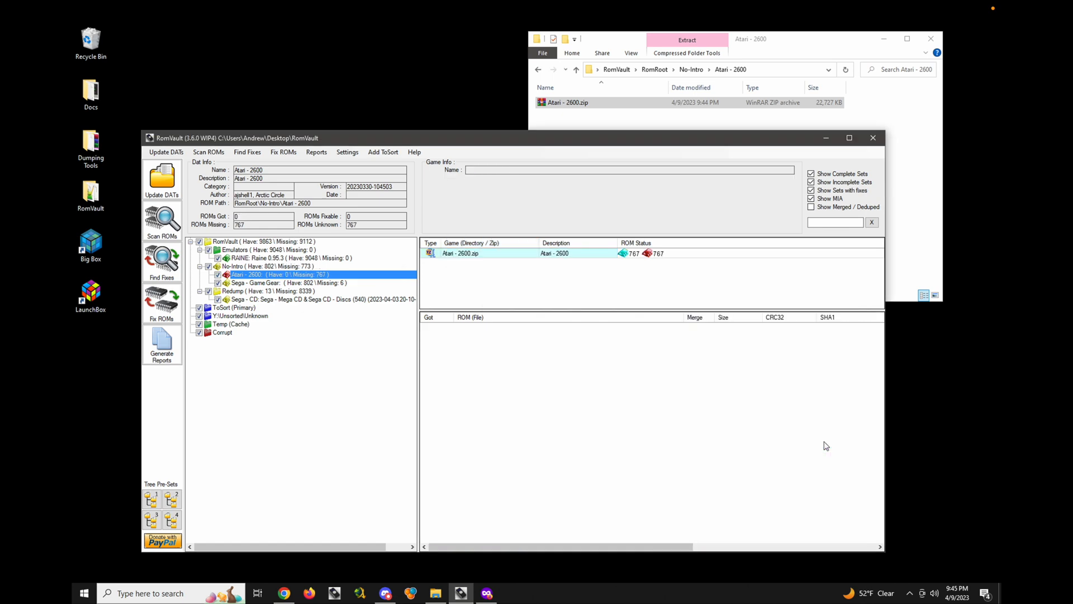
# Examine the ROM file names inside Atari - 2600.zip for their ID number prefixes.
pyautogui.click(505, 255)
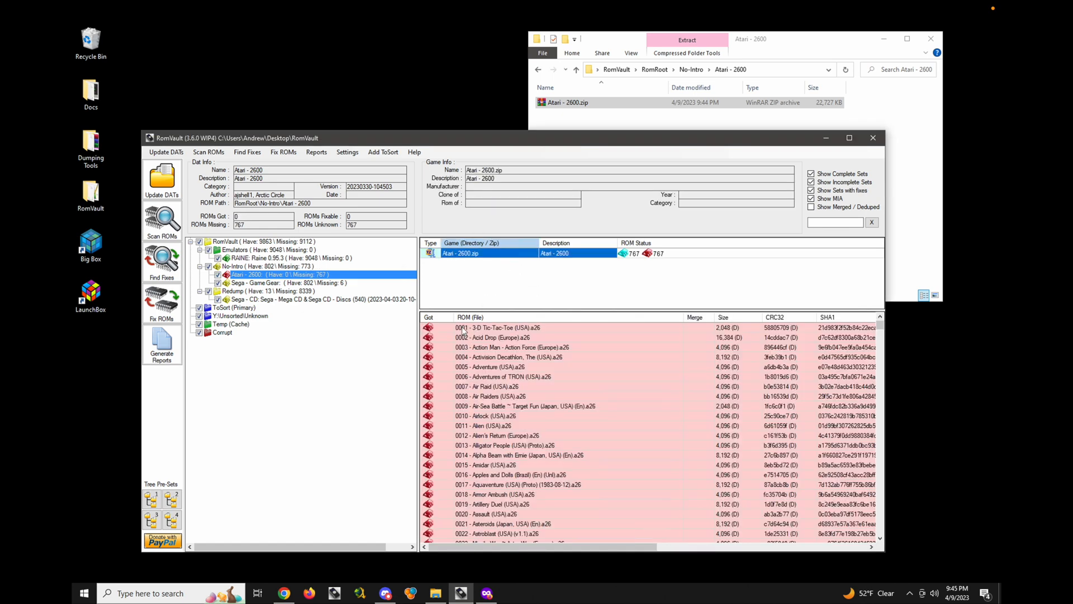
pyautogui.scroll(-17, 461, 330)
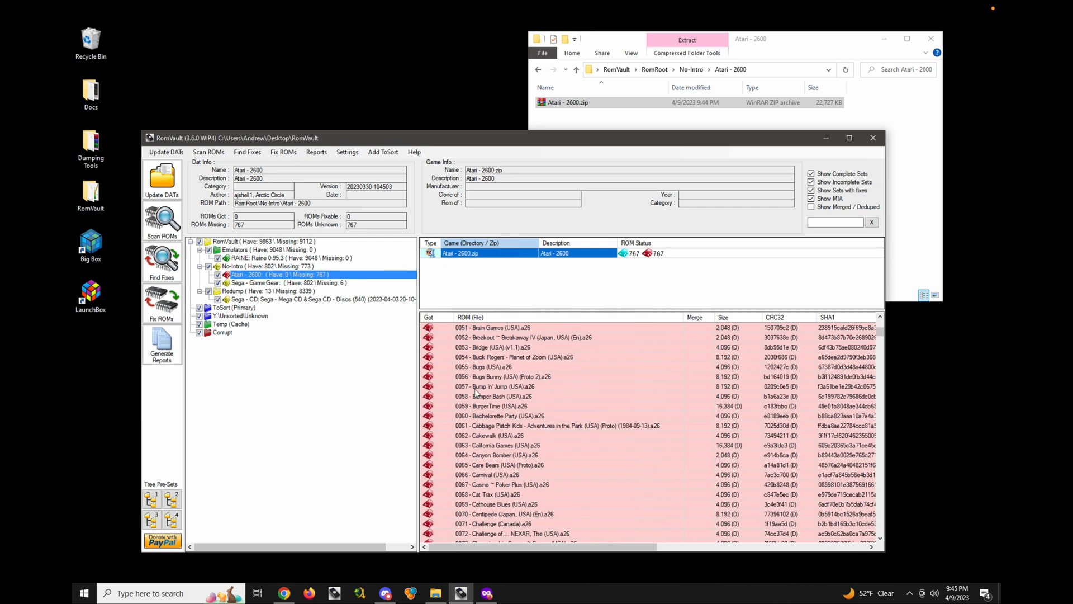
pyautogui.scroll(17, 472, 423)
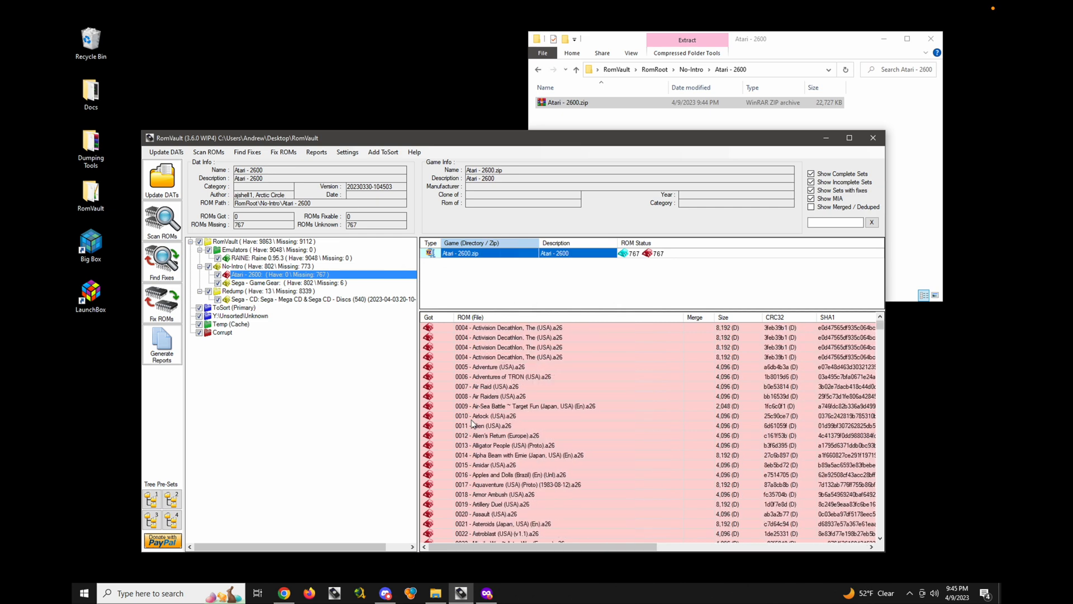
# Disable Use ID for Numbered DAT Names in the Atari - 2600 rule and open its filename exclusion settings.
pyautogui.rightClick(265, 280)
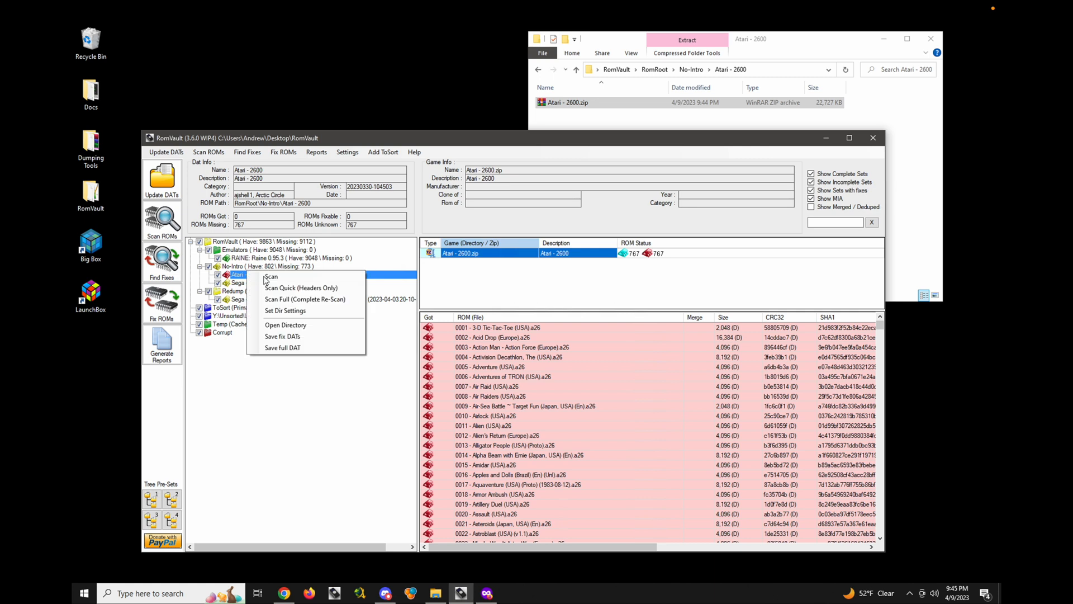
pyautogui.click(306, 316)
pyautogui.click(430, 309)
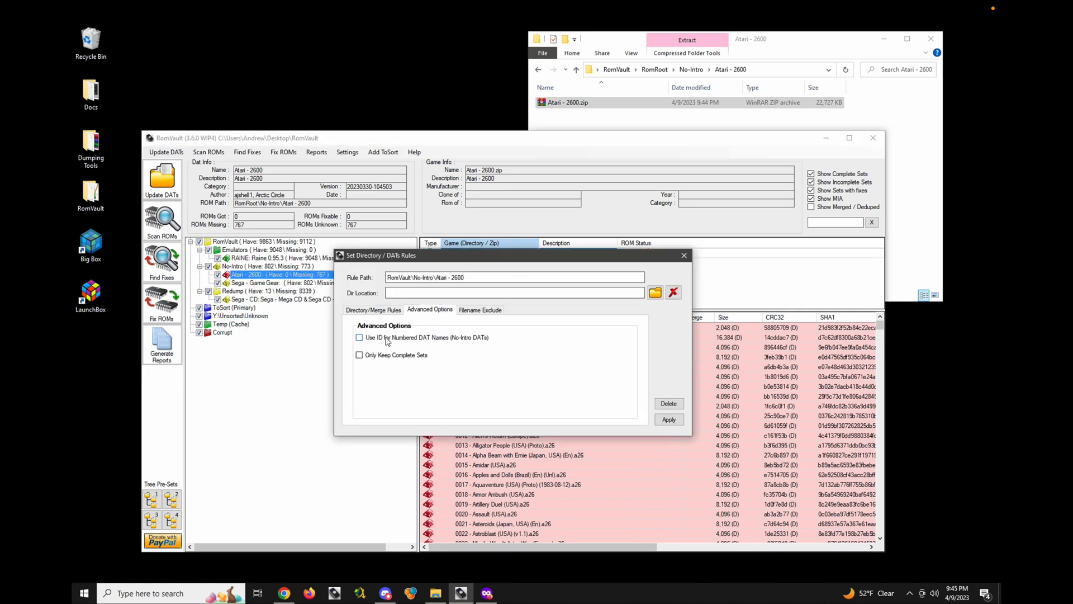
pyautogui.click(480, 310)
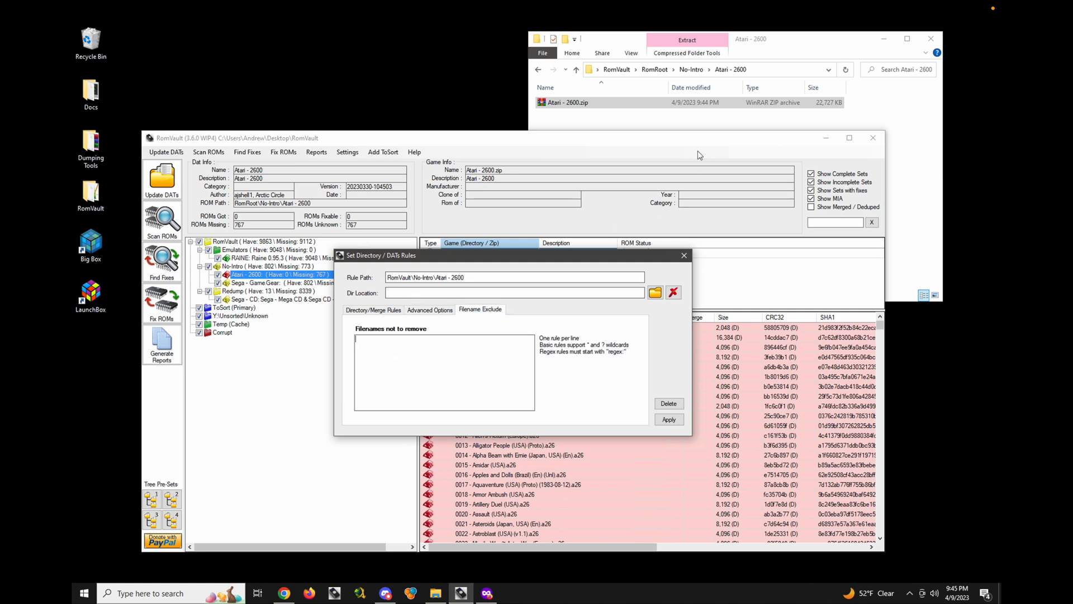
# Create a text document named _NOTES.txt in the Atari - 2600 folder in File Explorer.
pyautogui.click(635, 124)
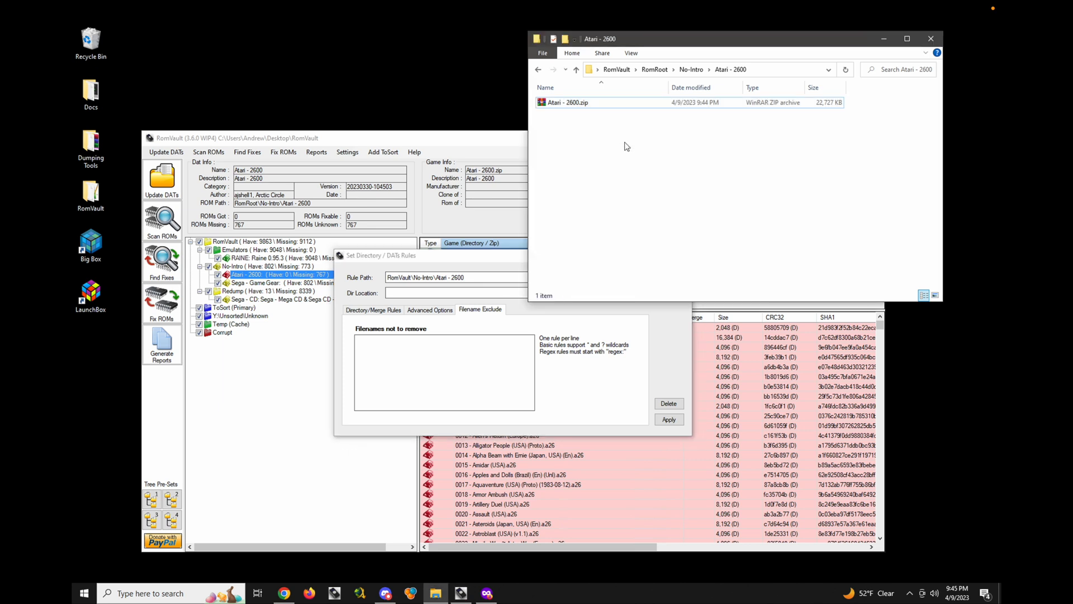
pyautogui.rightClick(625, 142)
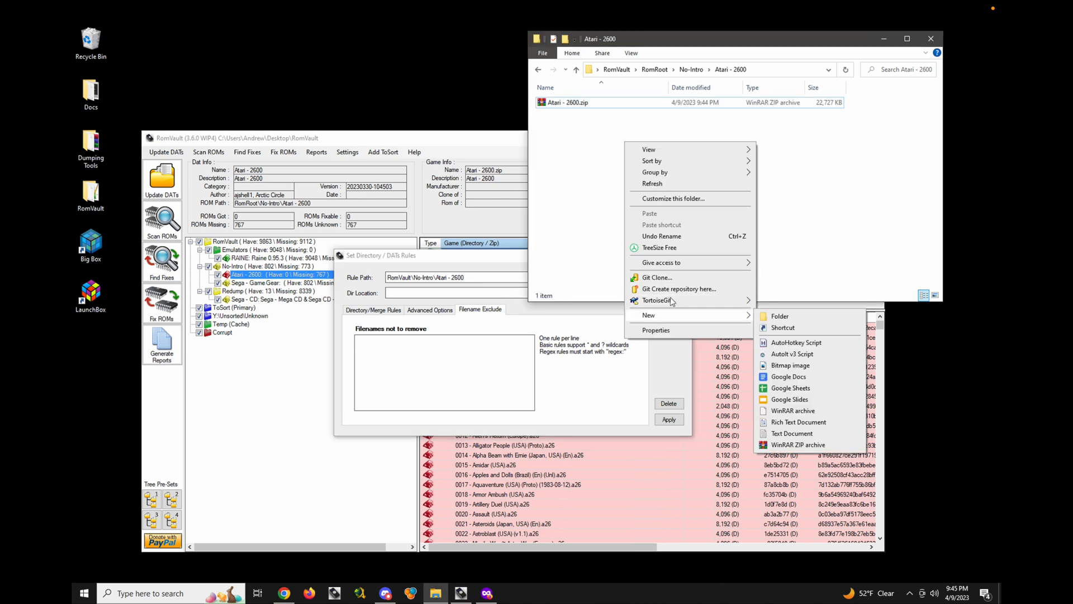
pyautogui.moveTo(699, 316)
pyautogui.click(788, 435)
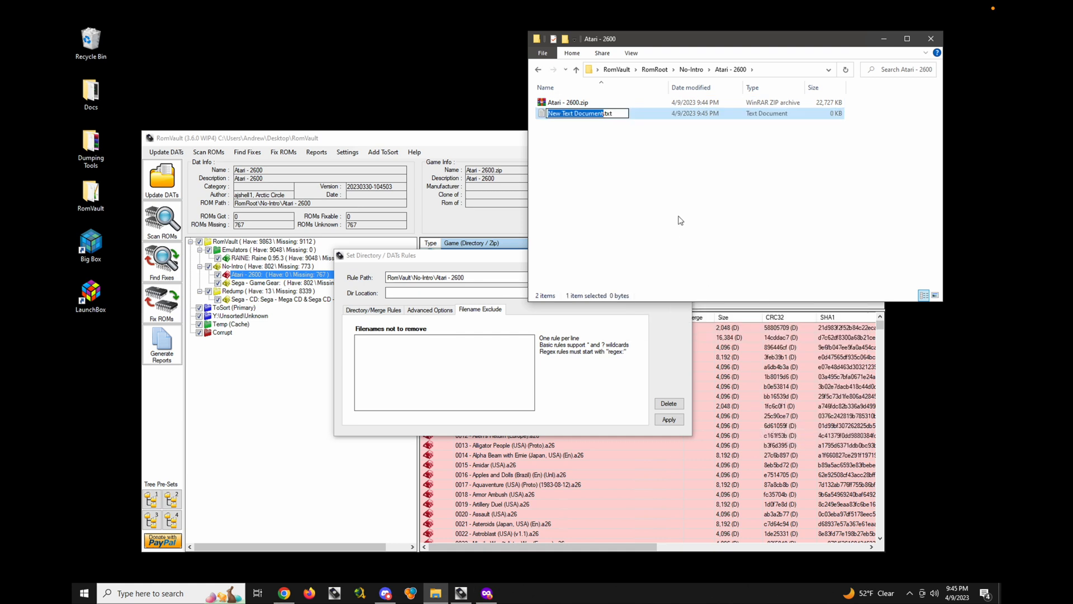
pyautogui.press('BackSpace')
pyautogui.write('_')
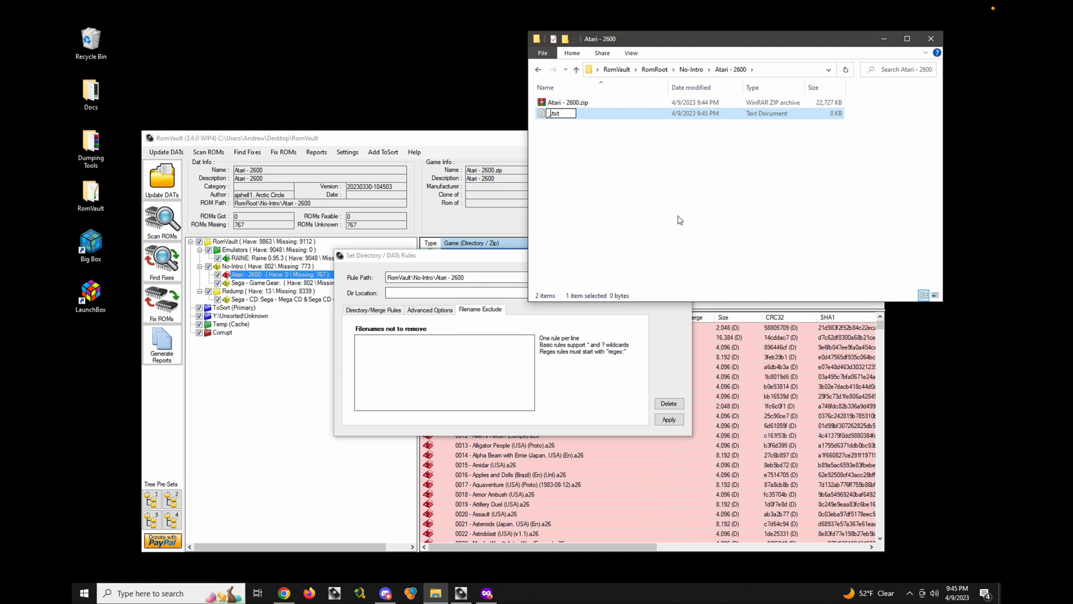
pyautogui.write('NOITE')
pyautogui.press('BackSpace')
pyautogui.press('BackSpace')
pyautogui.press('BackSpace')
pyautogui.write('TES')
pyautogui.click(631, 175)
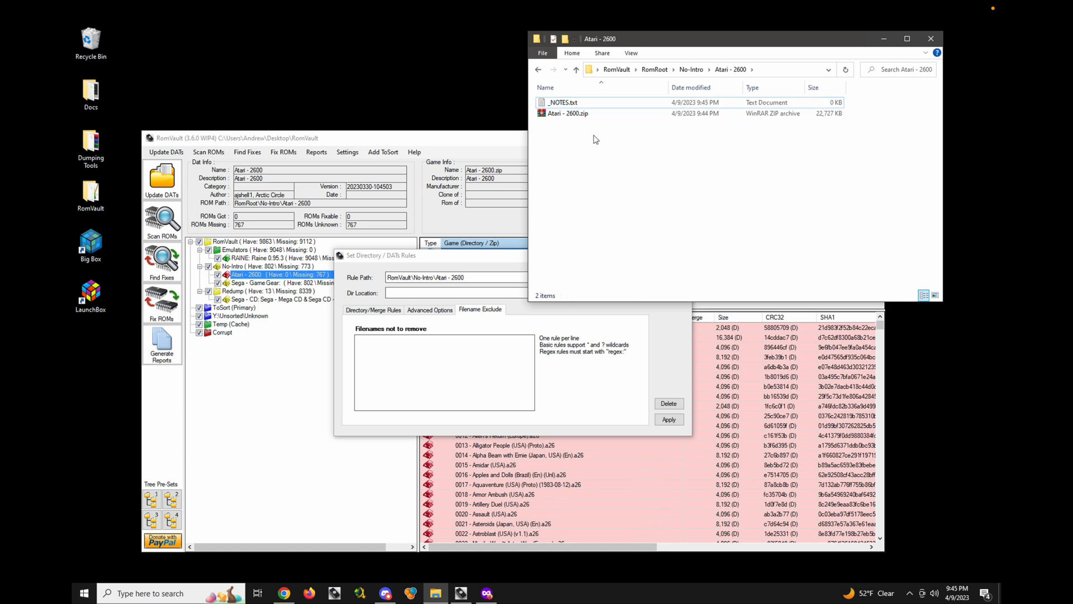
# Add a short piece of text to _NOTES.txt, save it and close the file.
pyautogui.doubleClick(570, 104)
pyautogui.write('stu')
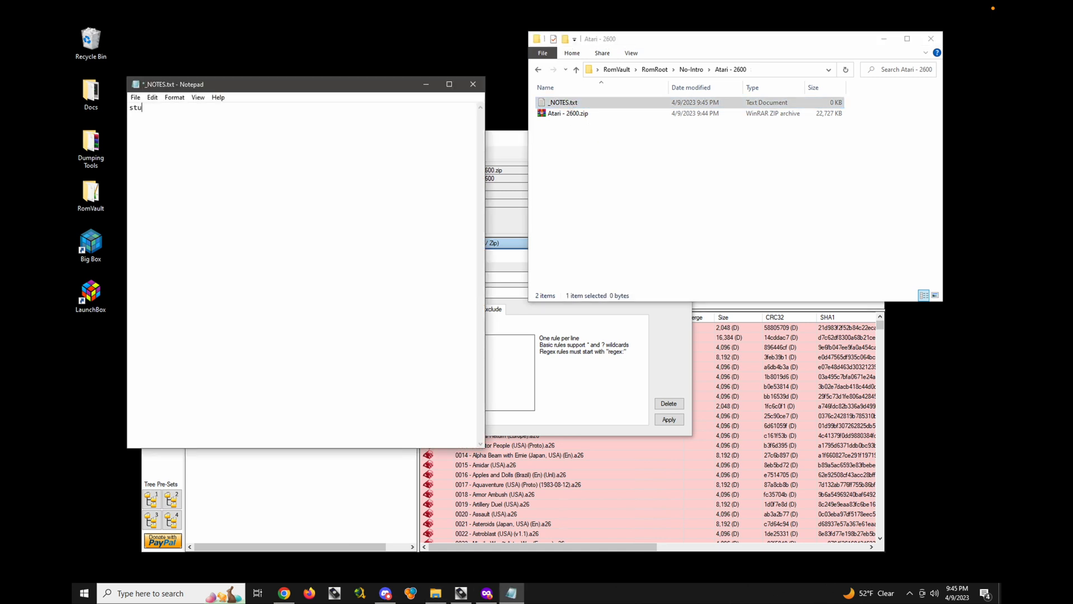
pyautogui.click(135, 98)
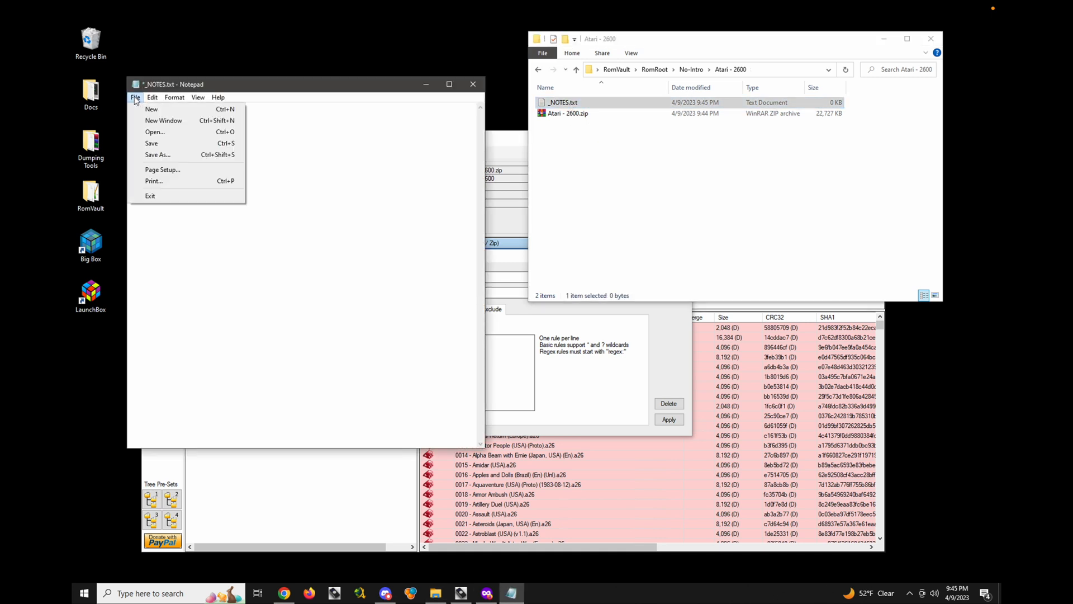
pyautogui.click(154, 144)
pyautogui.click(473, 84)
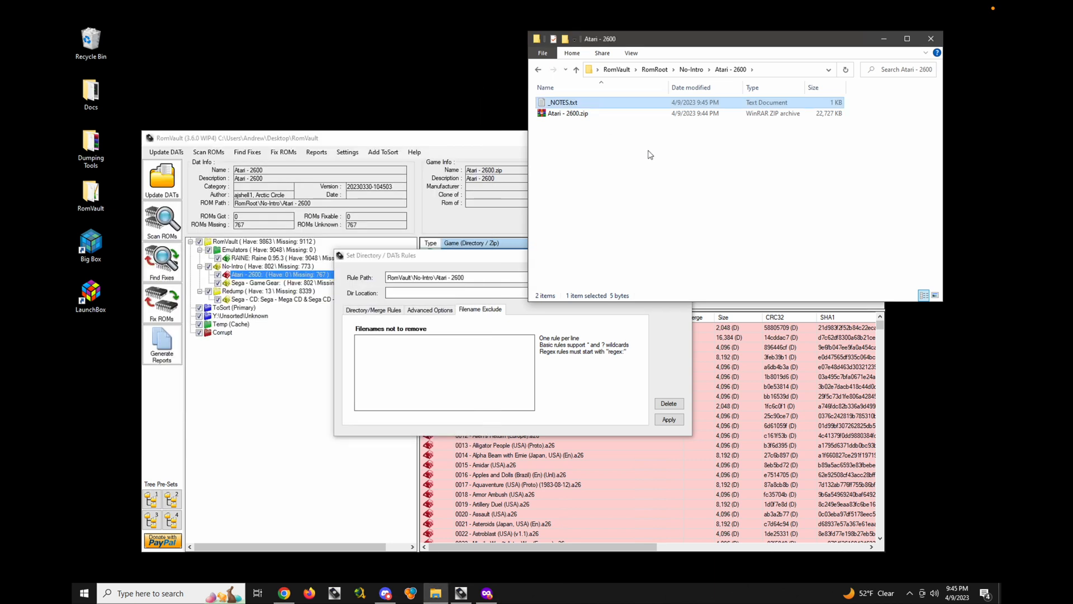
# Back in RomVault, enter _NOTE.txt as a filename not to remove in the Atari - 2600 rule and apply it.
pyautogui.click(453, 258)
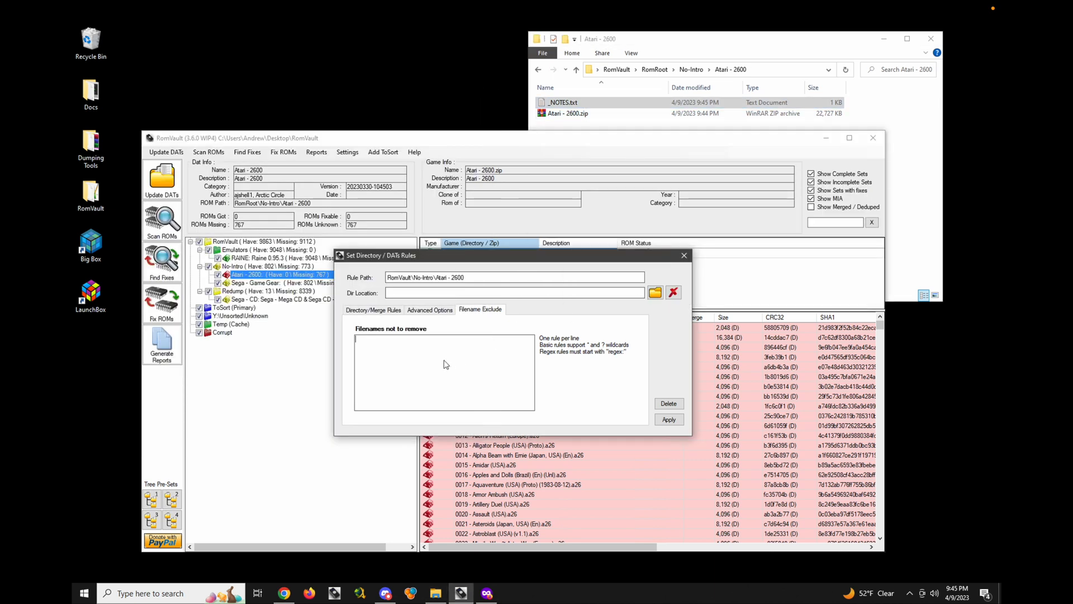
pyautogui.write('_NOTE')
pyautogui.click(668, 420)
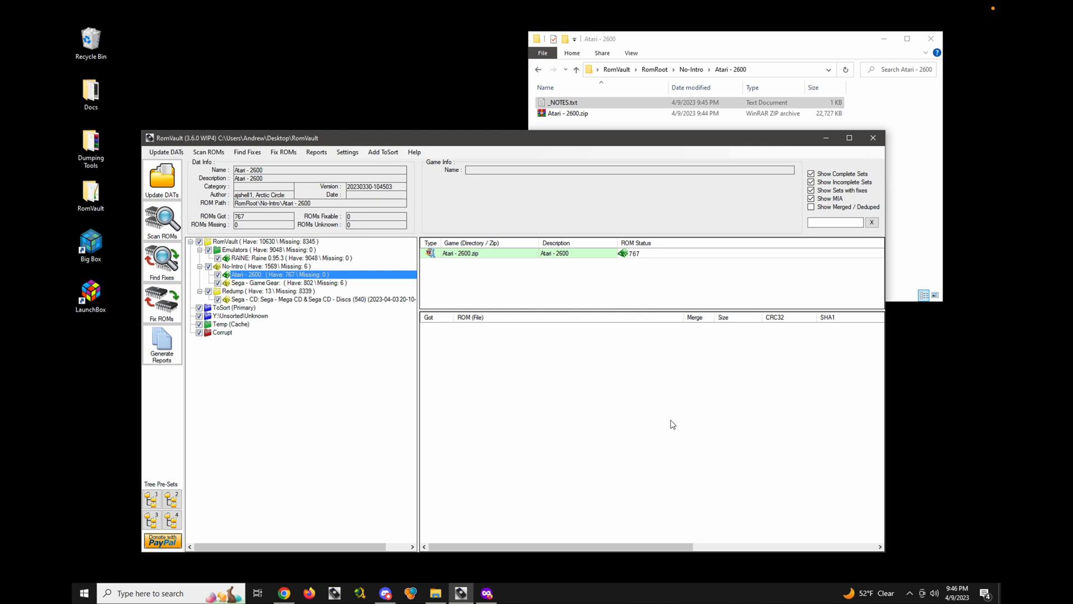
# Check the ROM names in Atari - 2600.zip, scan the ROMs and find fixes.
pyautogui.click(496, 257)
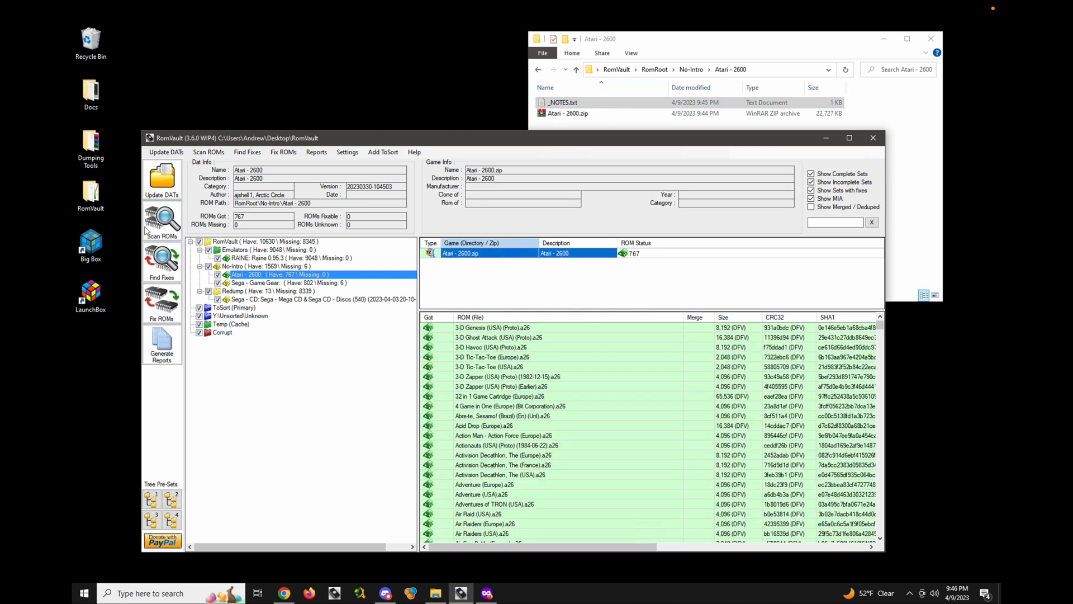
pyautogui.click(165, 226)
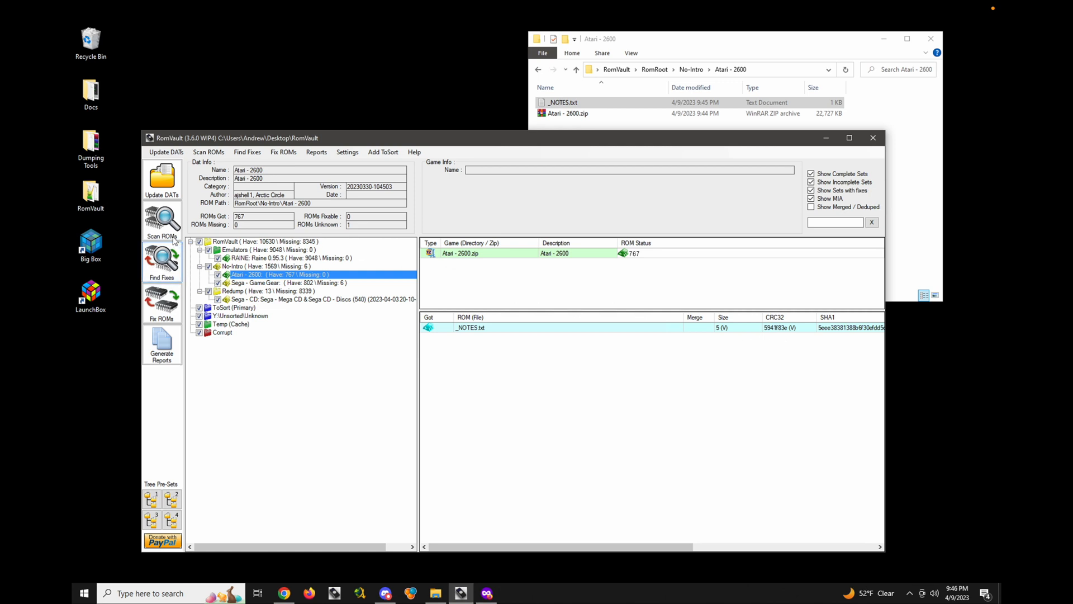
pyautogui.click(165, 266)
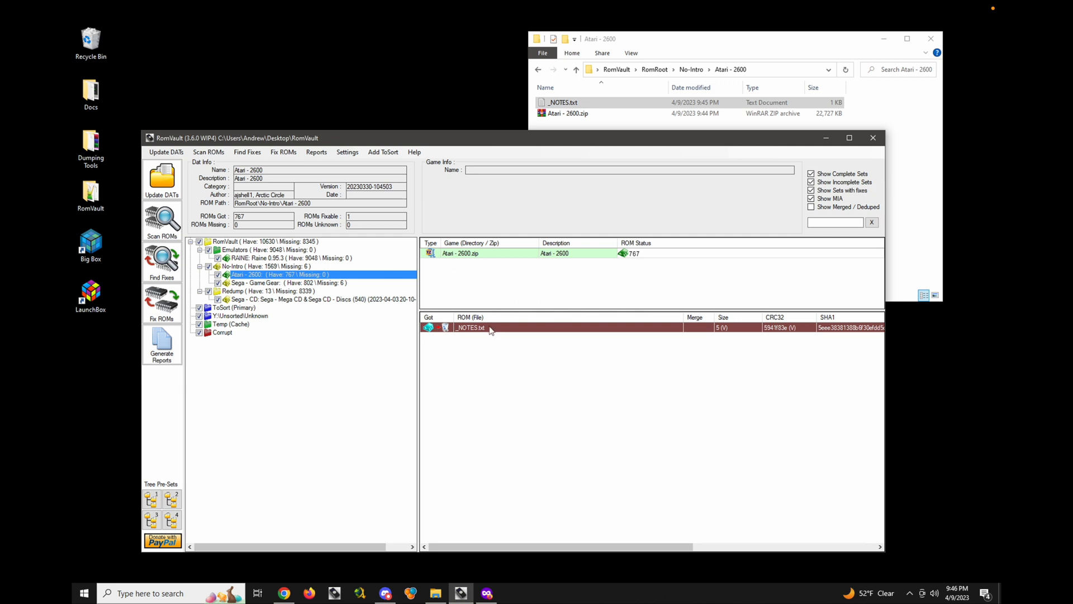
pyautogui.click(347, 152)
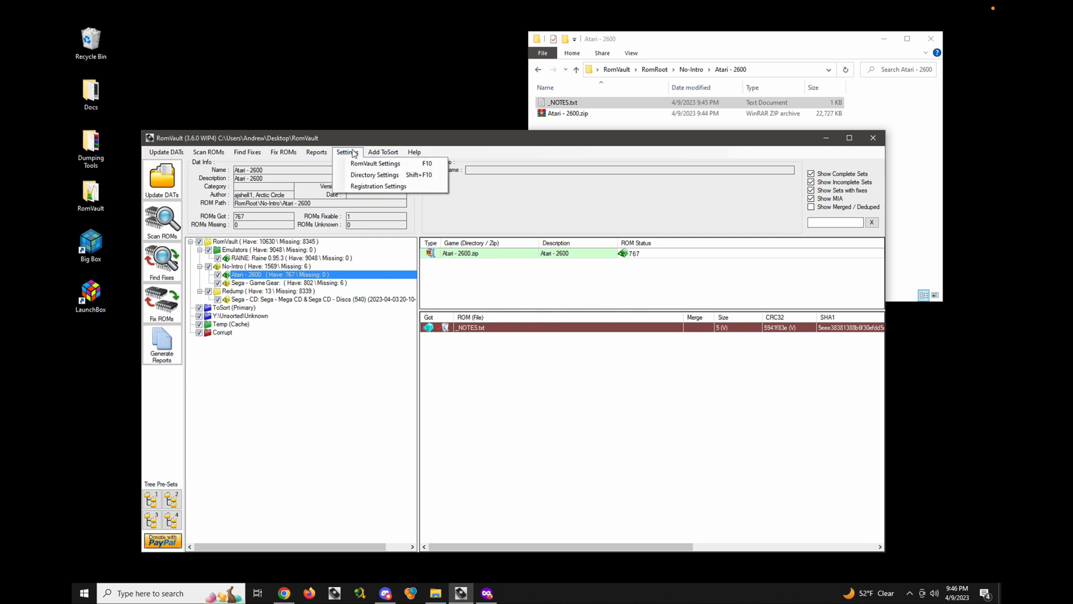
pyautogui.click(372, 175)
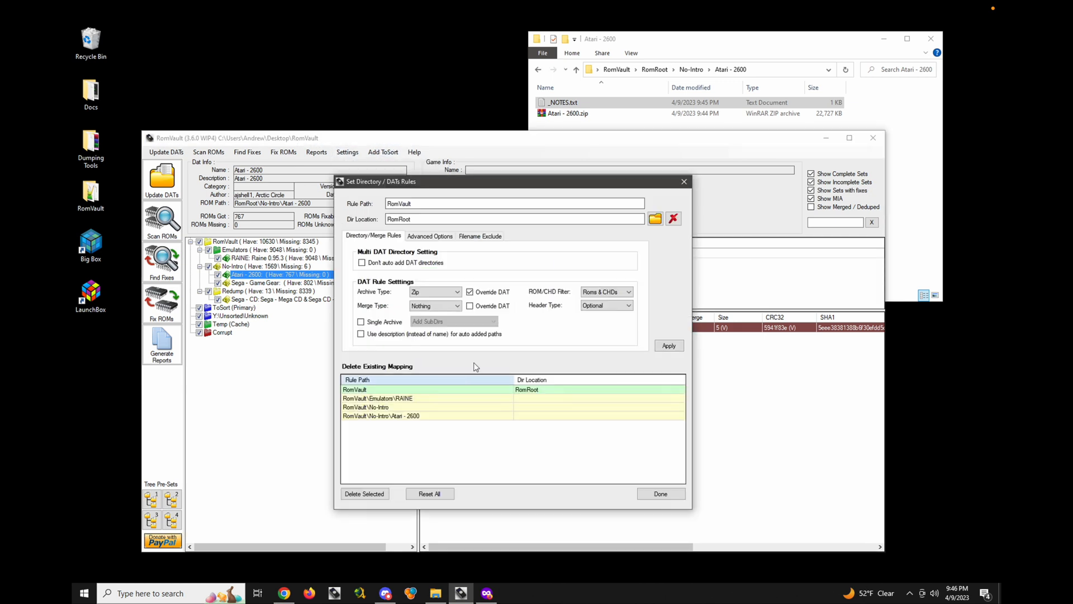
pyautogui.click(686, 183)
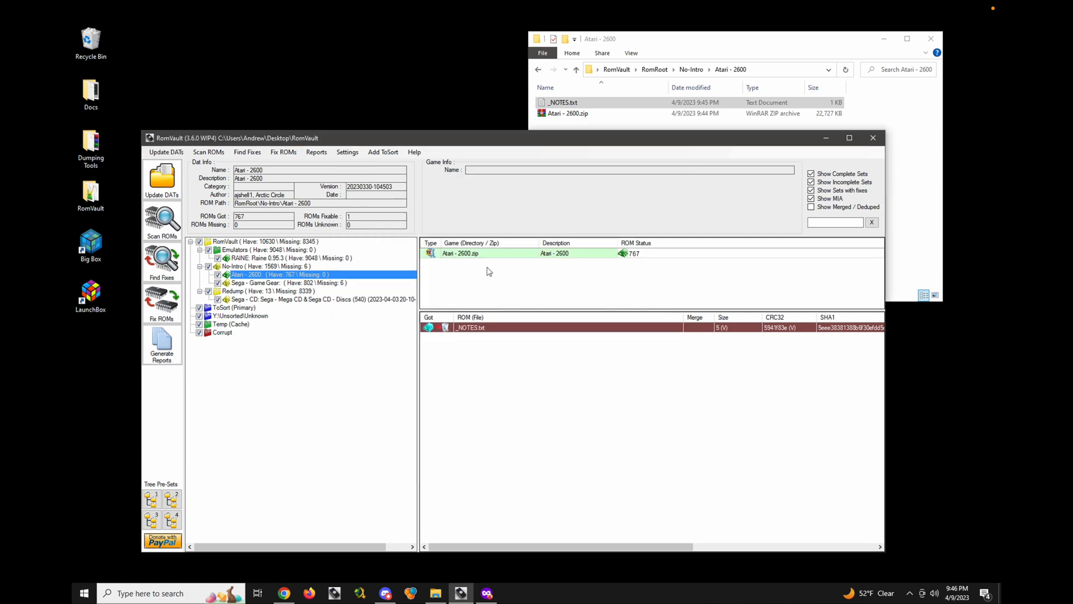
# Correct the excluded filename in the Atari - 2600 rule to _NOTES.txt and apply the change.
pyautogui.rightClick(285, 275)
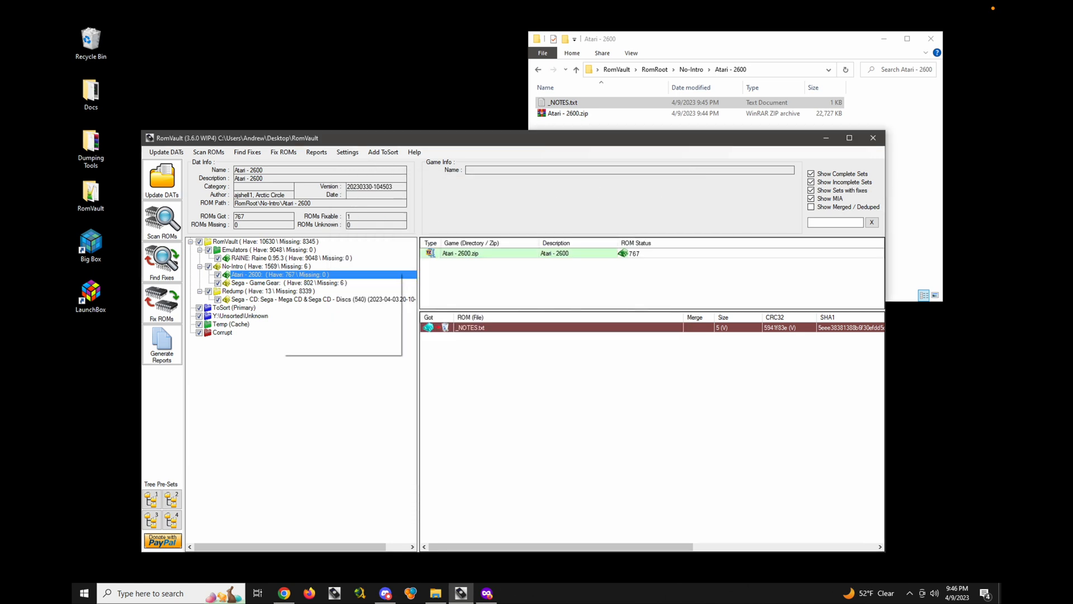
pyautogui.click(331, 316)
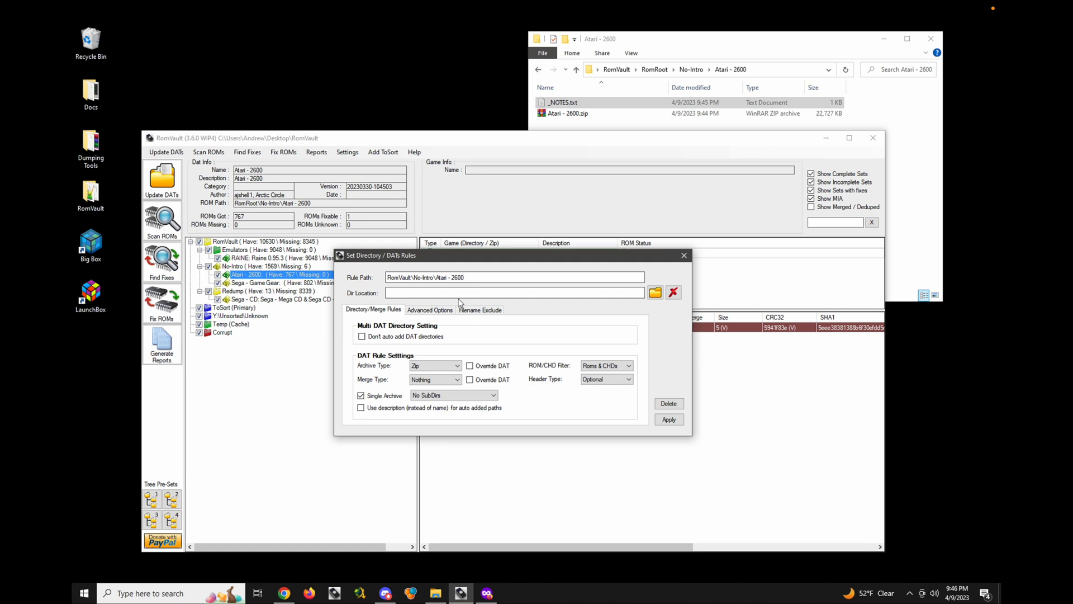
pyautogui.click(479, 311)
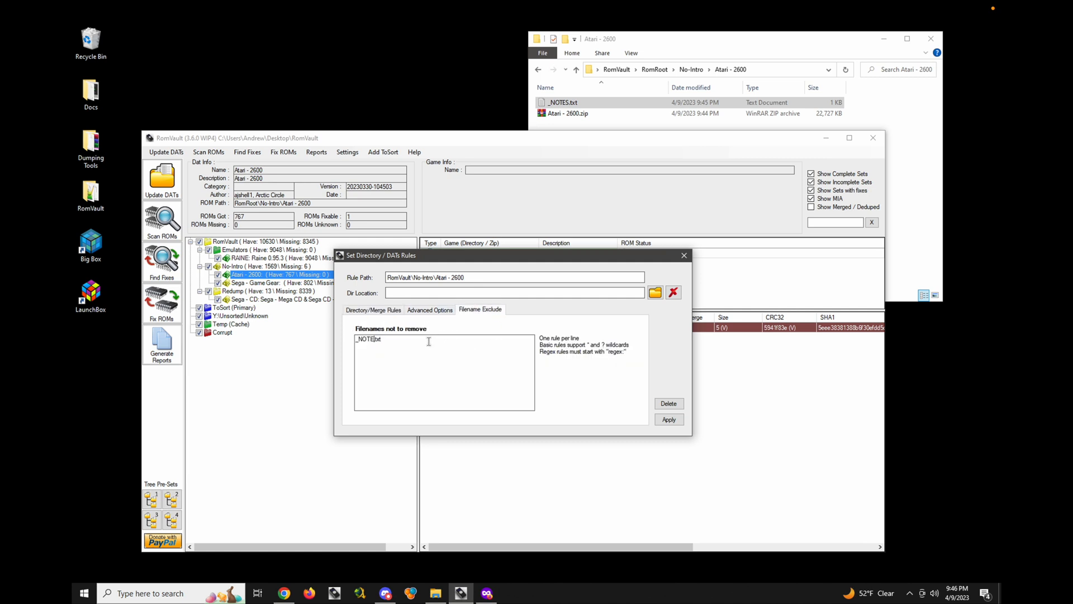
pyautogui.click(673, 422)
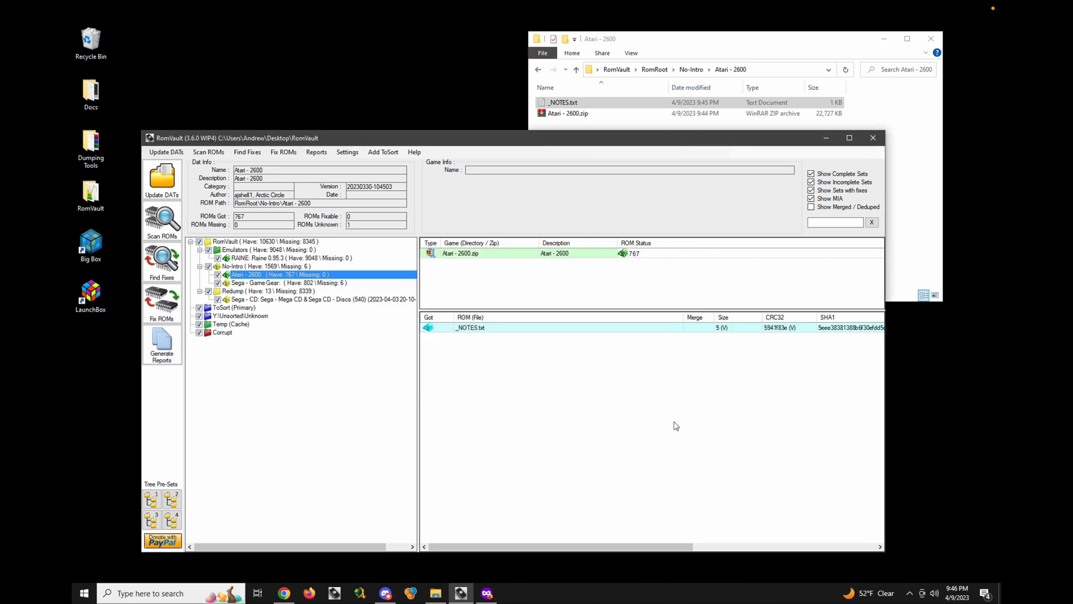
# Find fixes again, run Fix ROMs and close the fixing report.
pyautogui.click(161, 272)
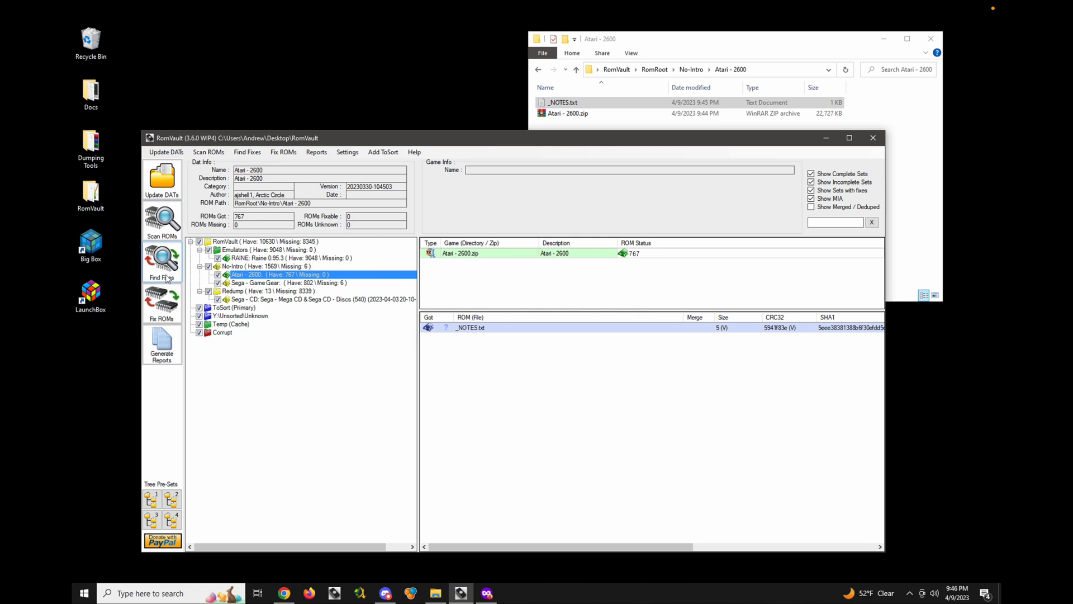
pyautogui.click(163, 311)
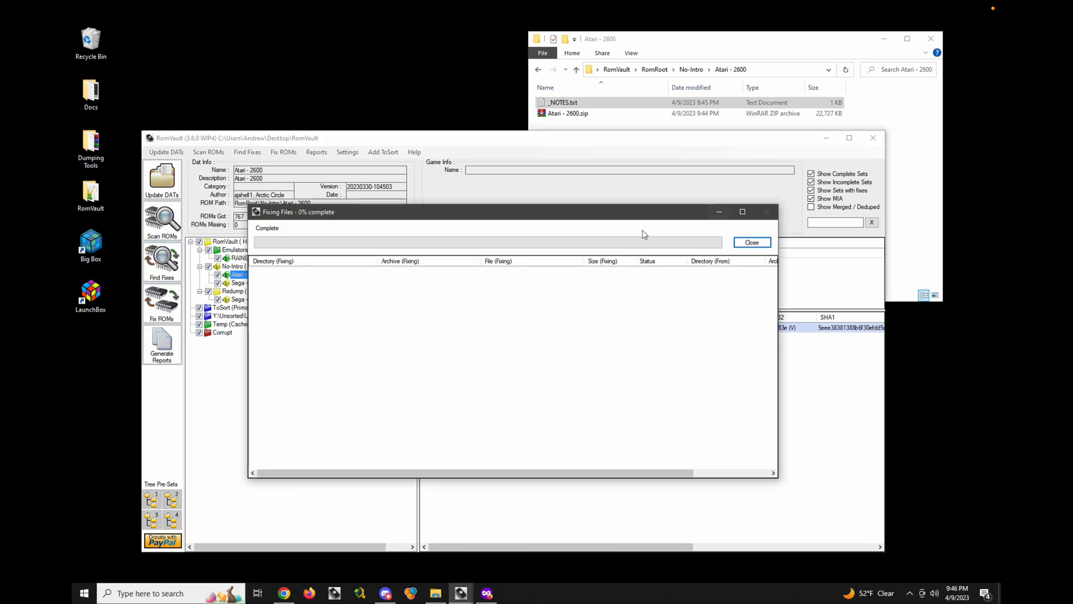
pyautogui.click(750, 242)
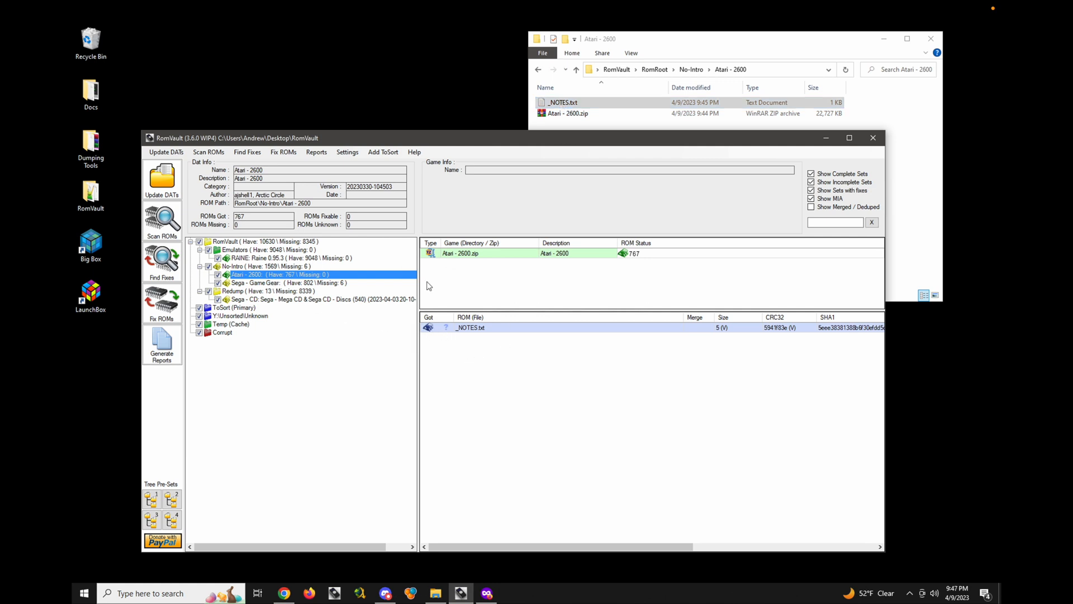
pyautogui.rightClick(250, 276)
pyautogui.click(285, 311)
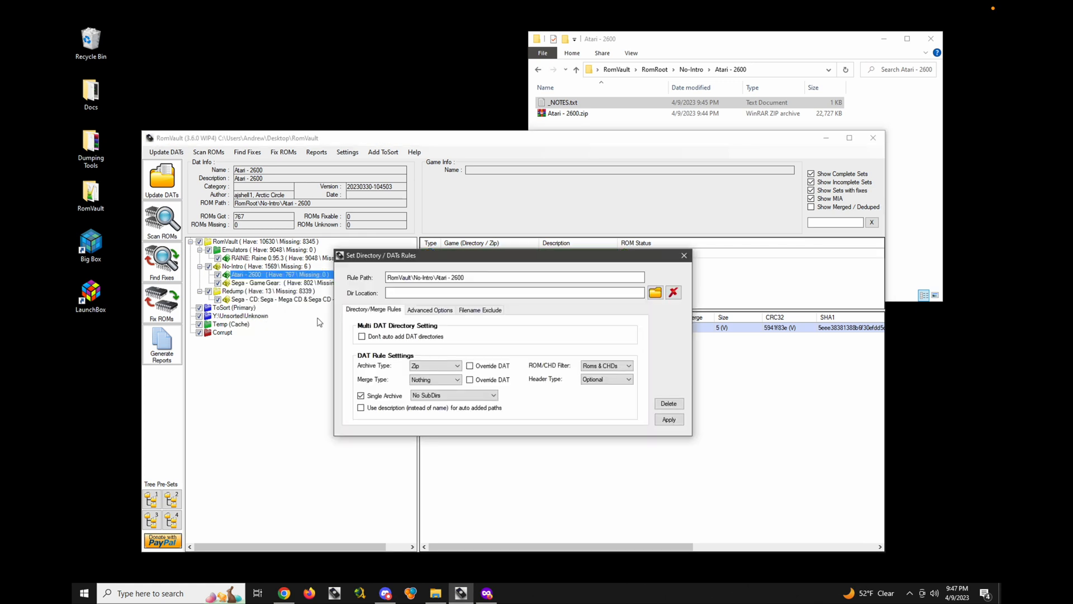
pyautogui.click(684, 256)
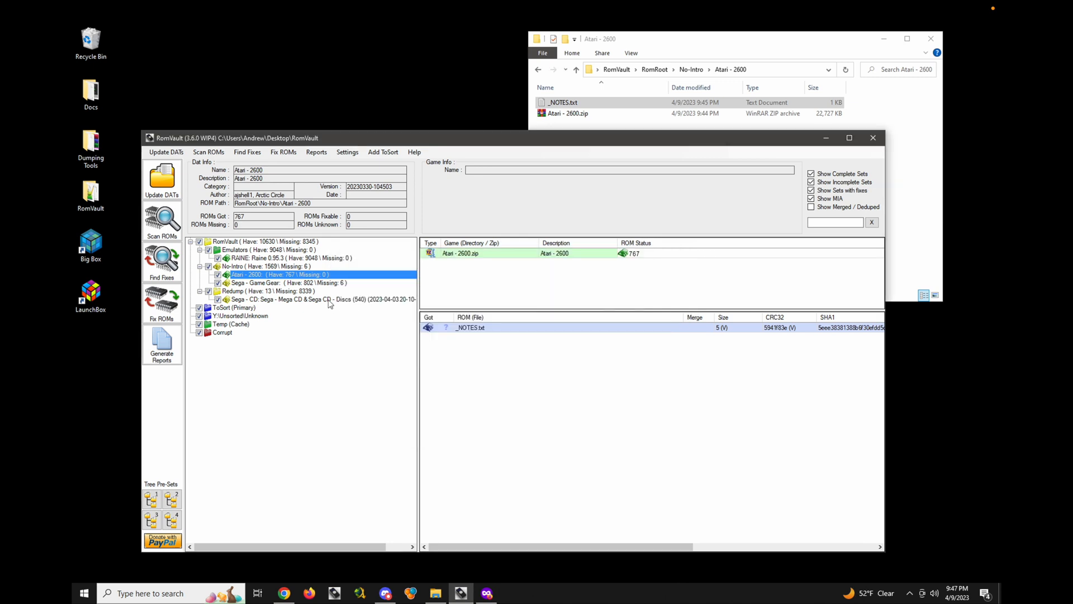
# Inspect the A-Rank Thunder set in the Sega - CD DAT and view the advanced options of that DAT's rule.
pyautogui.click(330, 301)
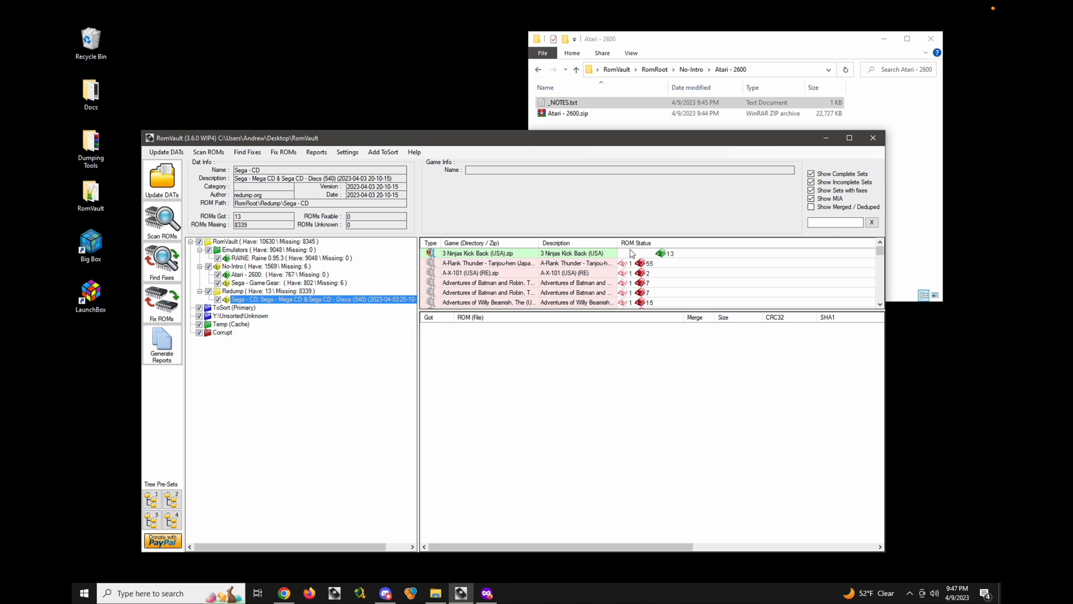
pyautogui.click(565, 266)
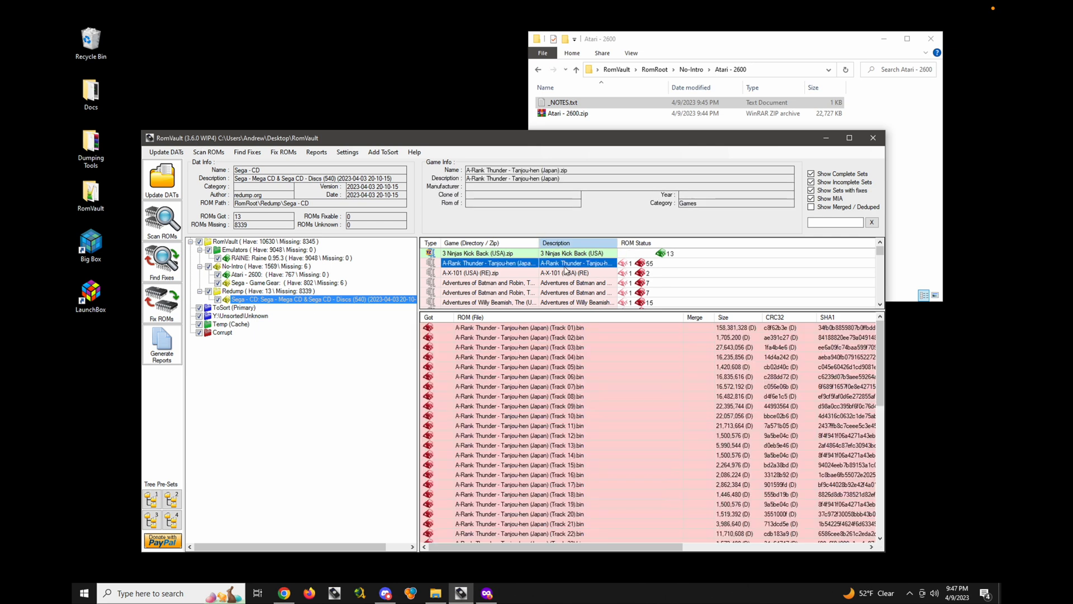
pyautogui.rightClick(295, 304)
pyautogui.click(316, 334)
pyautogui.click(443, 311)
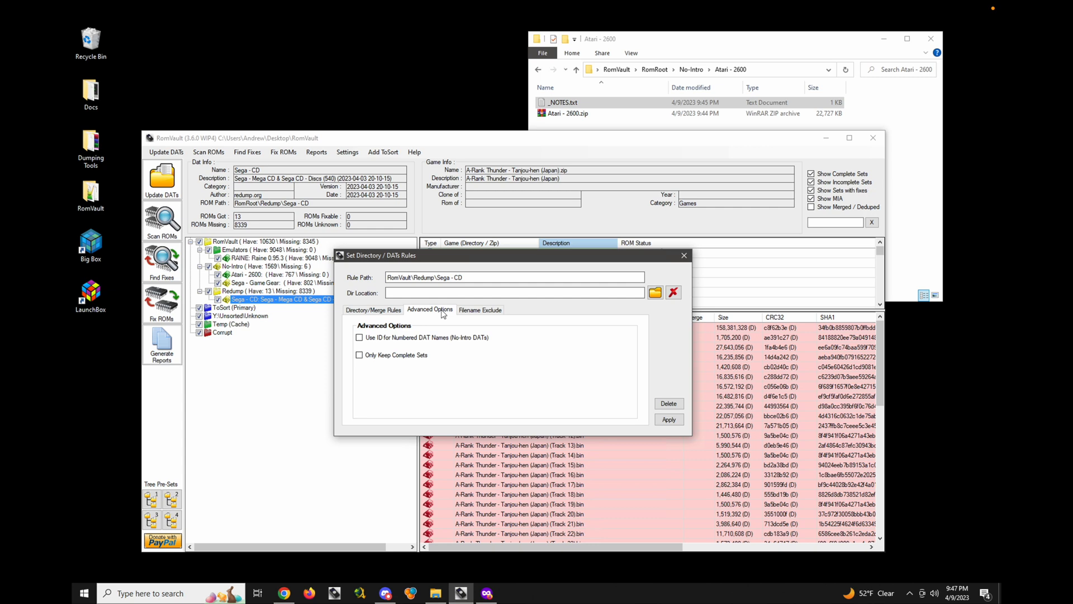
pyautogui.click(684, 256)
# Enable Only Keep Complete Sets in the root RomVault rule, apply it, and display the Sega - CD set list.
pyautogui.click(255, 242)
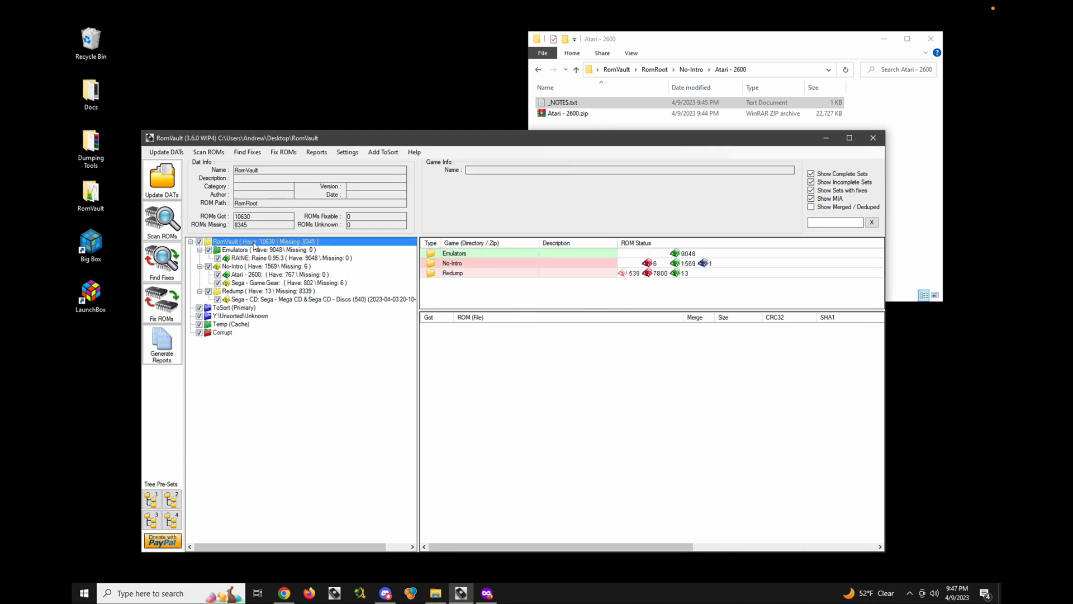
pyautogui.rightClick(254, 244)
pyautogui.click(281, 279)
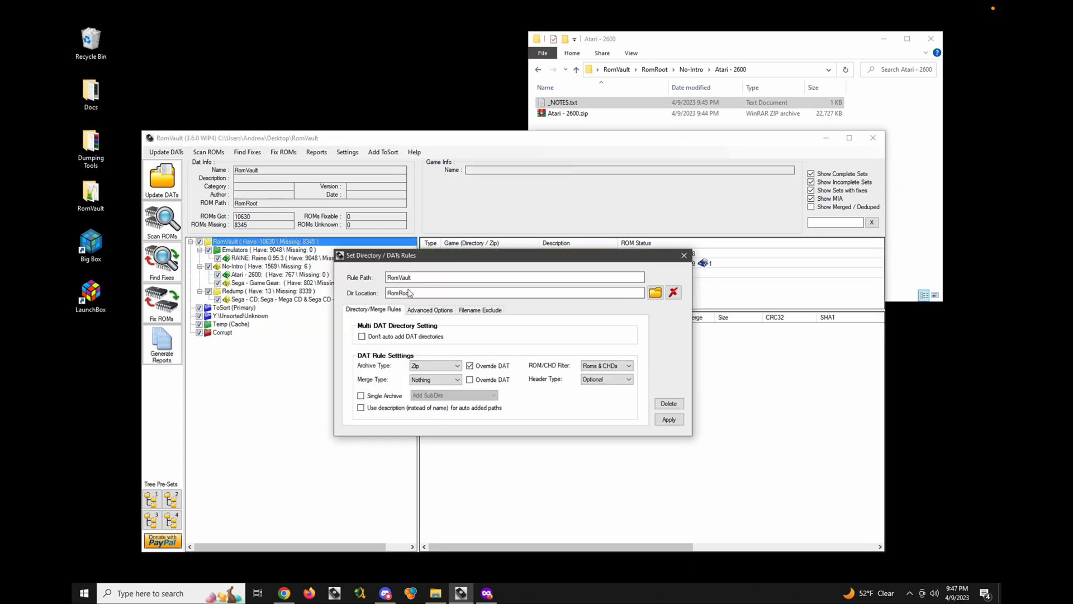
pyautogui.click(417, 311)
pyautogui.click(669, 419)
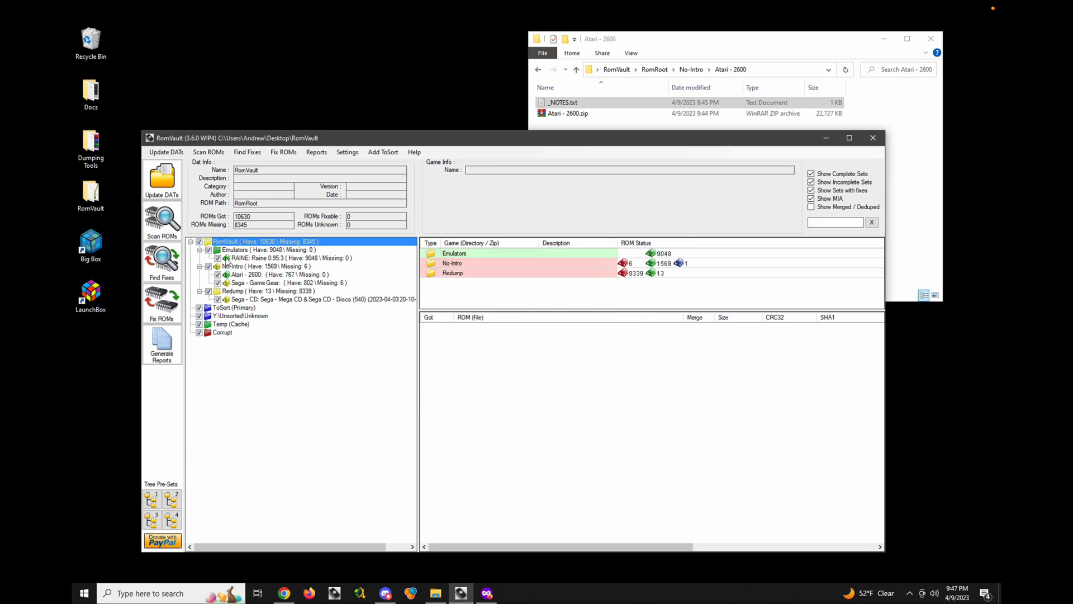
pyautogui.click(289, 301)
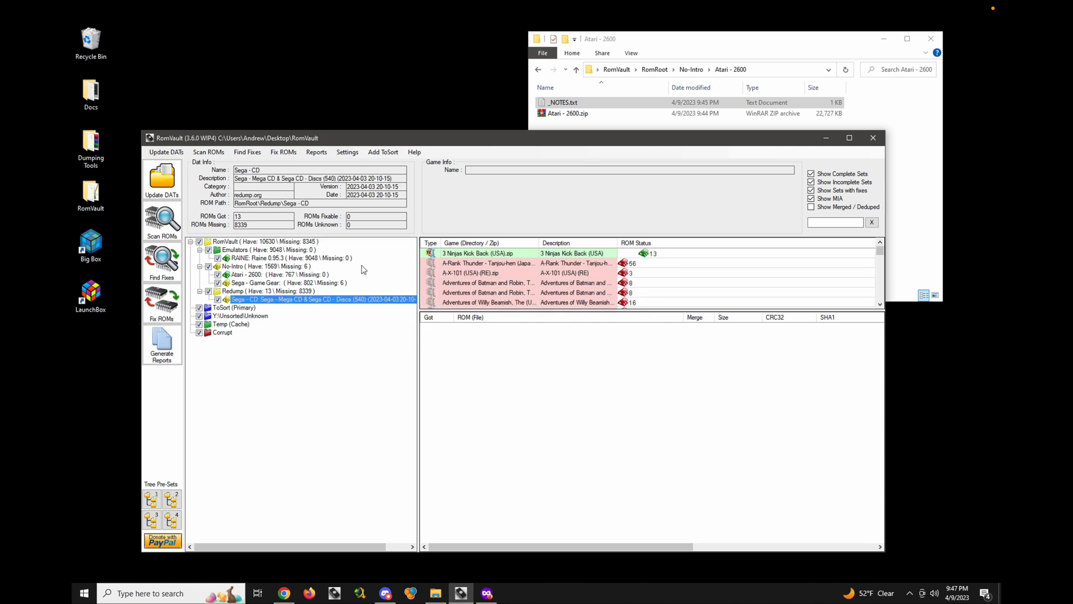
# Find fixes, run Fix ROMs and close the completed fixing report.
pyautogui.click(163, 263)
pyautogui.click(167, 306)
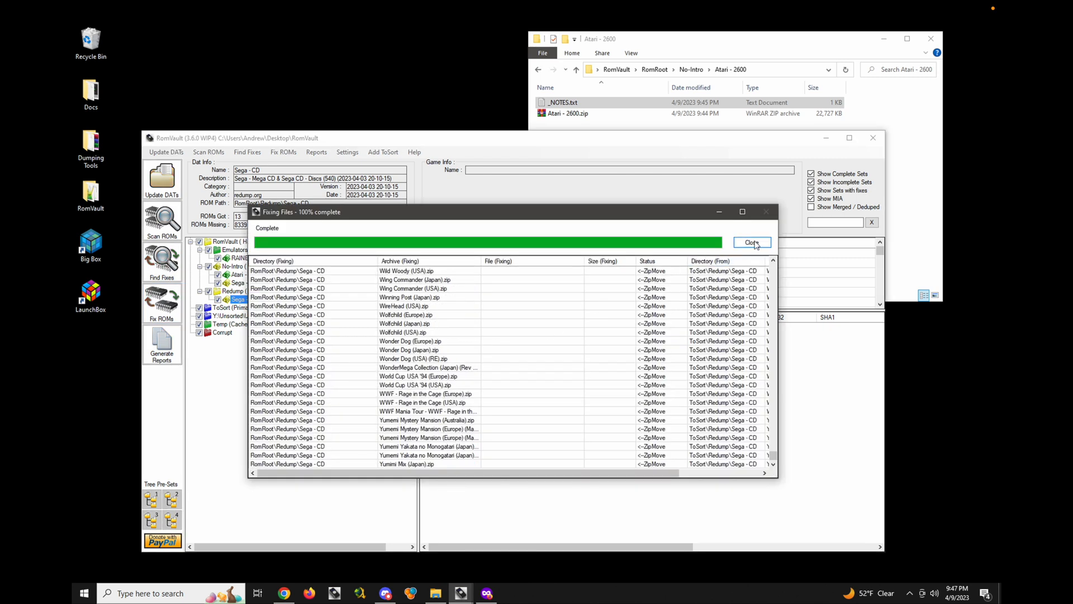
pyautogui.click(751, 242)
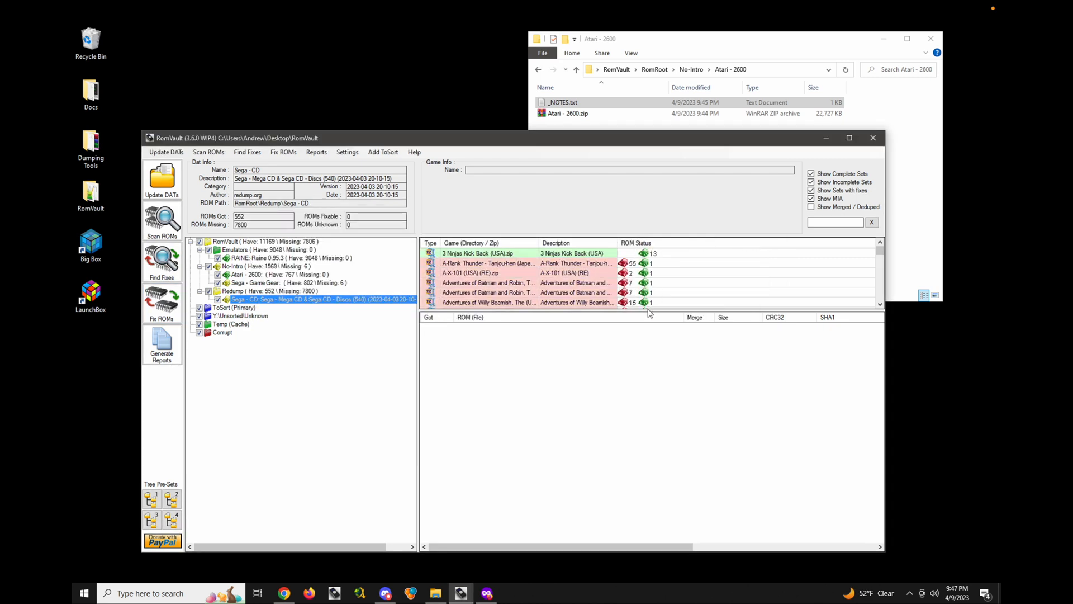
# Examine the files of several incomplete Sega - CD sets, including Adventures of Batman and Robin, After Armageddon Gaiden, Bari-Arm and Adventures of Willy Beamish.
pyautogui.moveTo(647, 311); pyautogui.dragTo(640, 412)
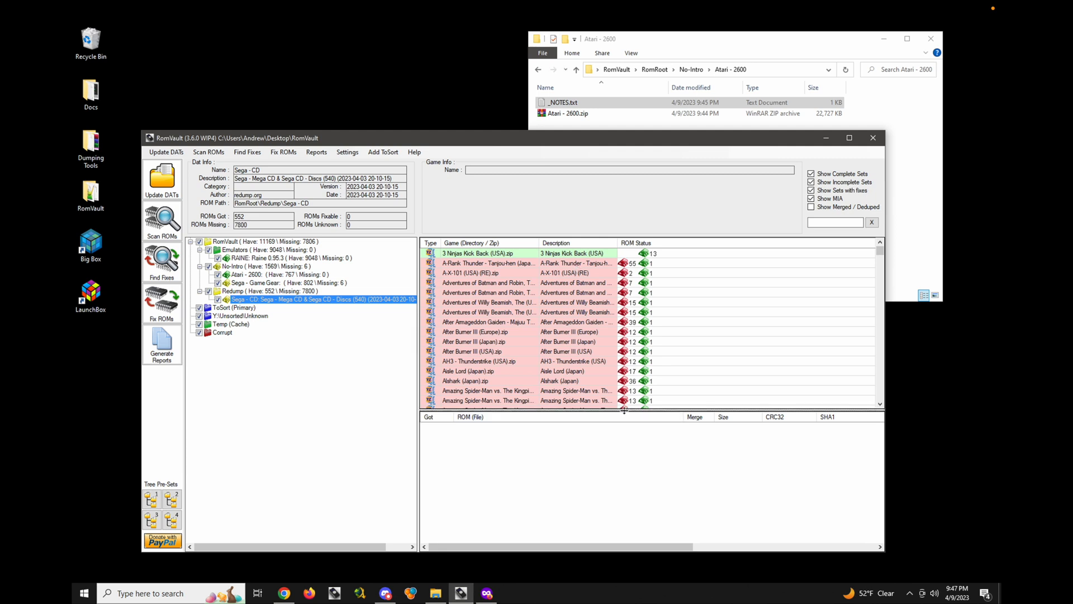
pyautogui.moveTo(628, 410); pyautogui.dragTo(627, 347)
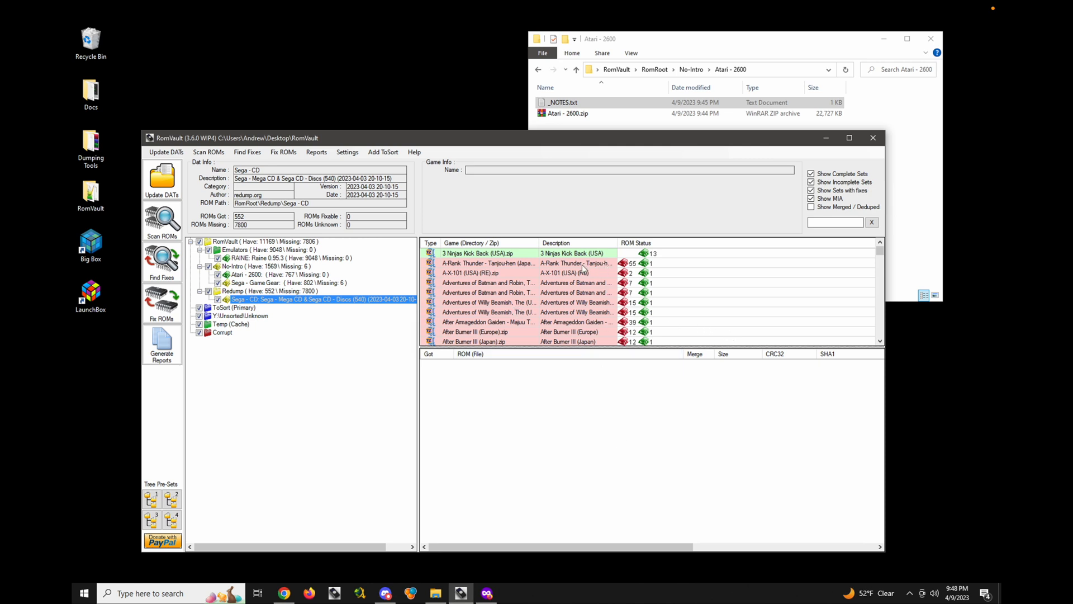
pyautogui.click(559, 283)
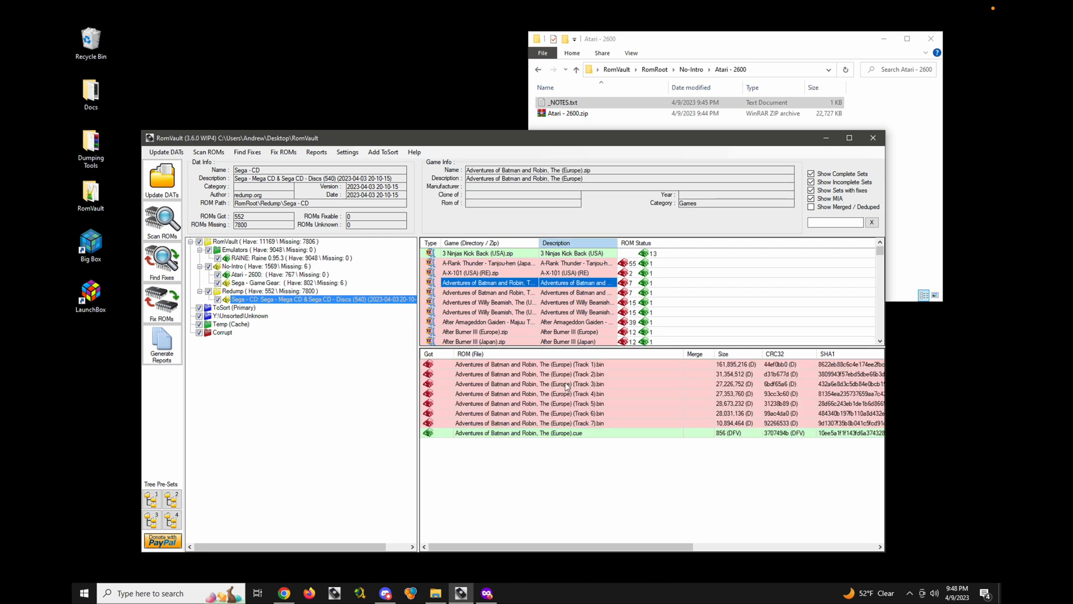
pyautogui.click(565, 322)
pyautogui.scroll(-8, 564, 320)
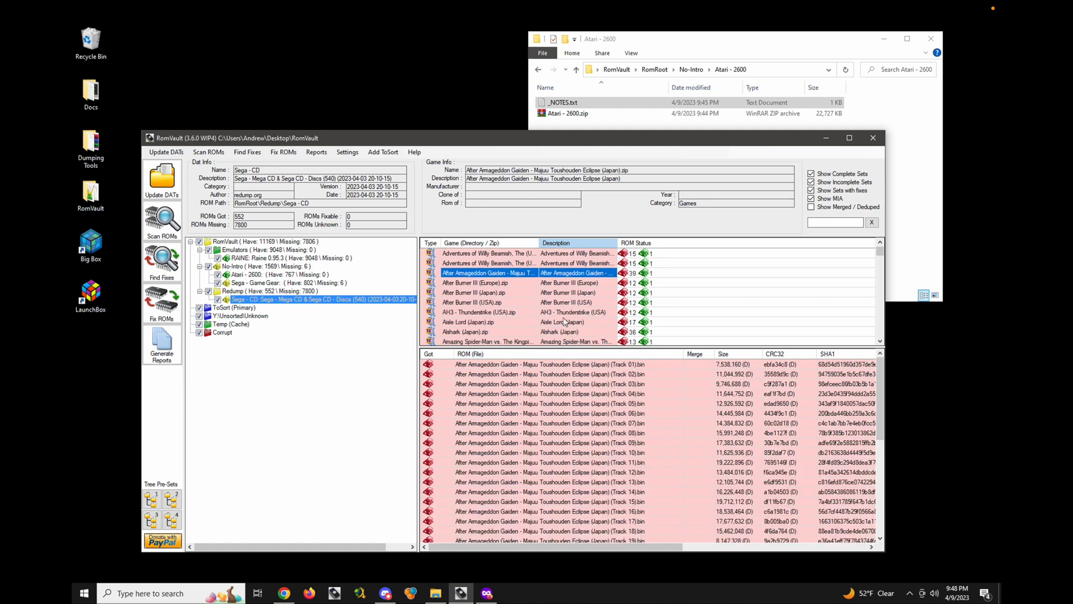
pyautogui.click(555, 312)
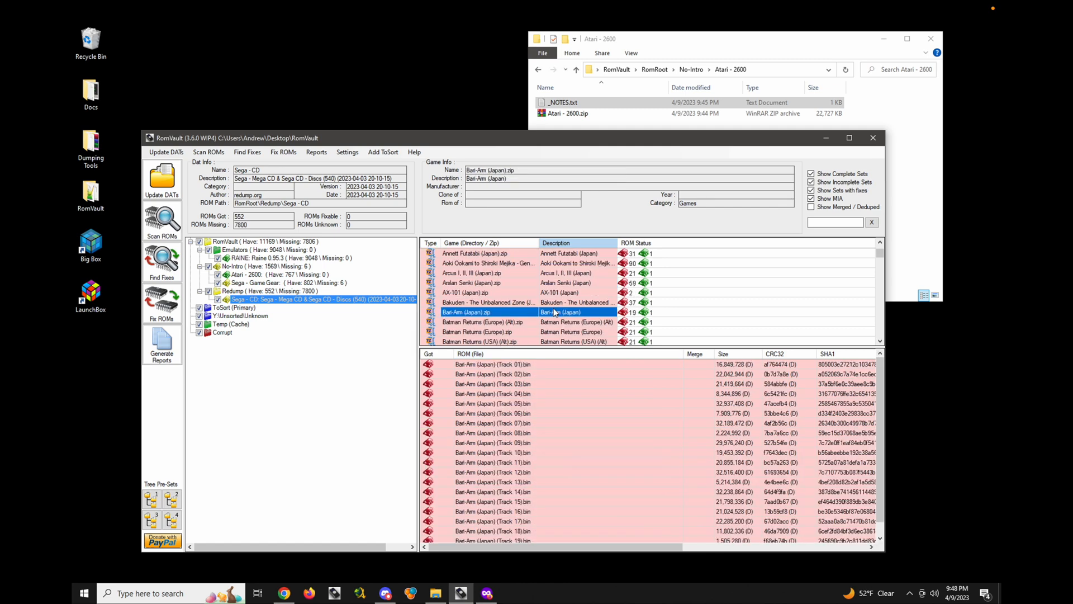
pyautogui.scroll(8, 559, 310)
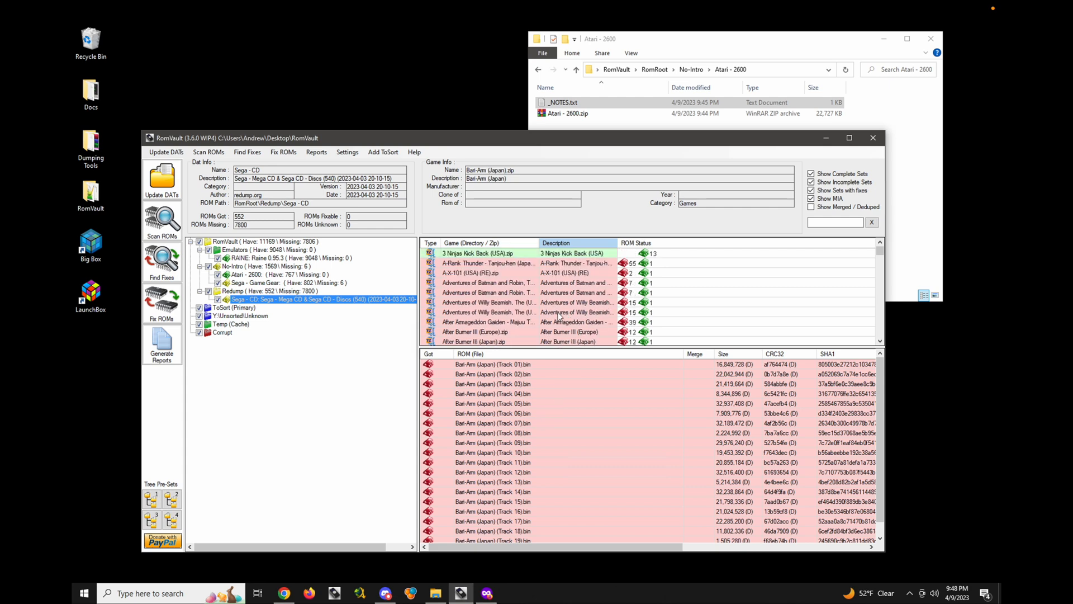
pyautogui.click(558, 312)
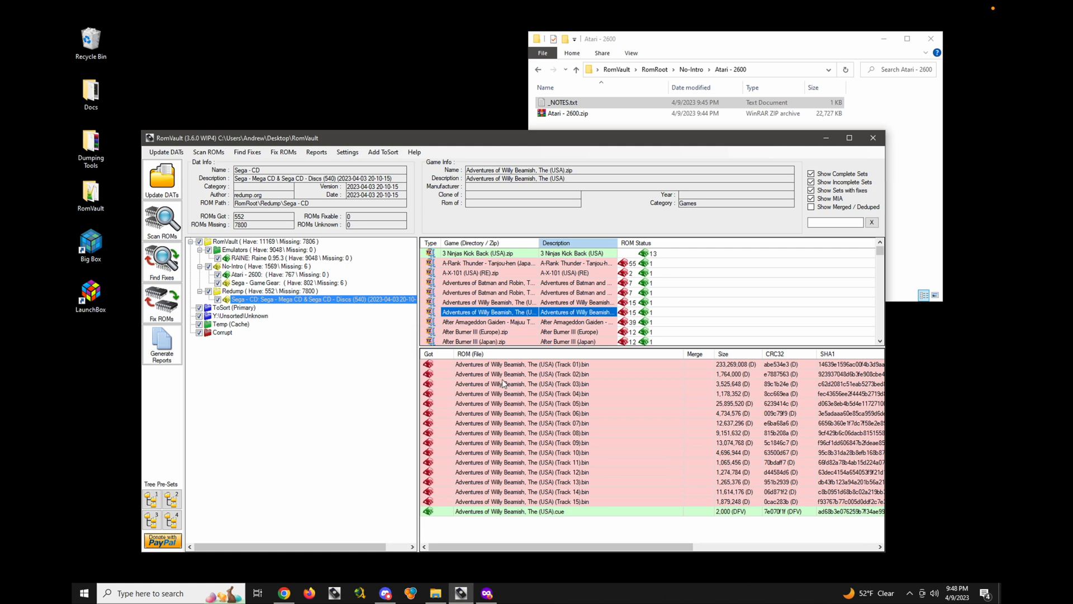
# Enable Only Keep Complete Sets in the advanced options of the Sega - CD rule and apply the rule.
pyautogui.rightClick(255, 301)
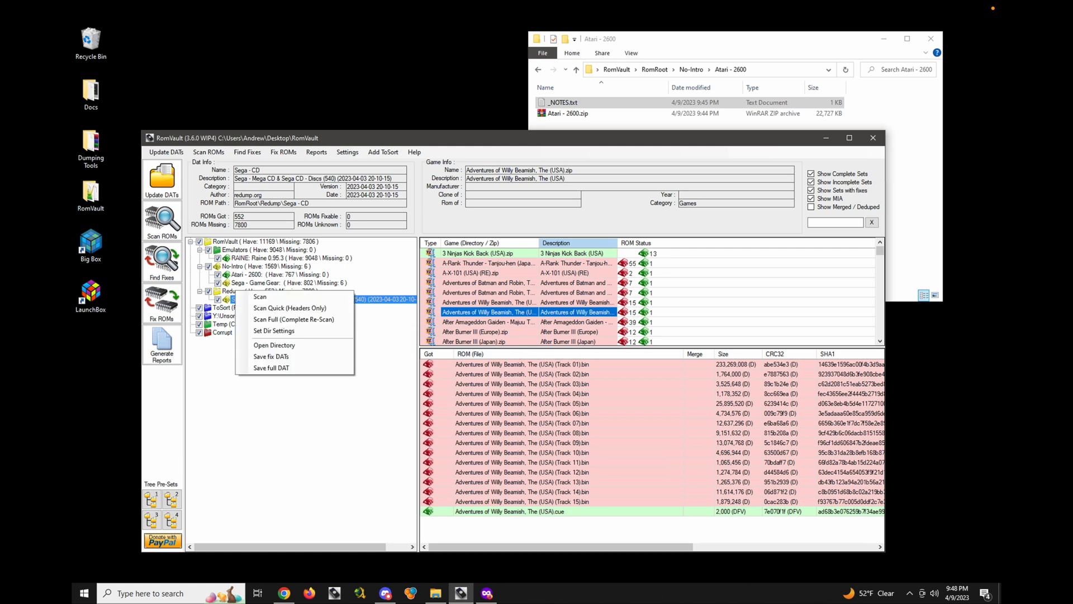
pyautogui.click(292, 332)
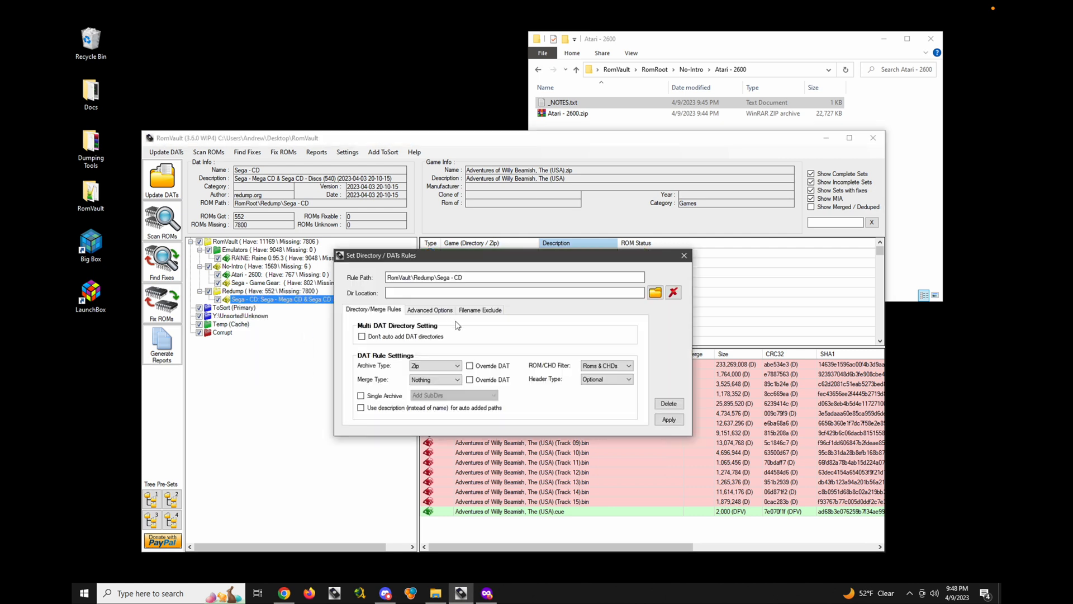
pyautogui.click(433, 311)
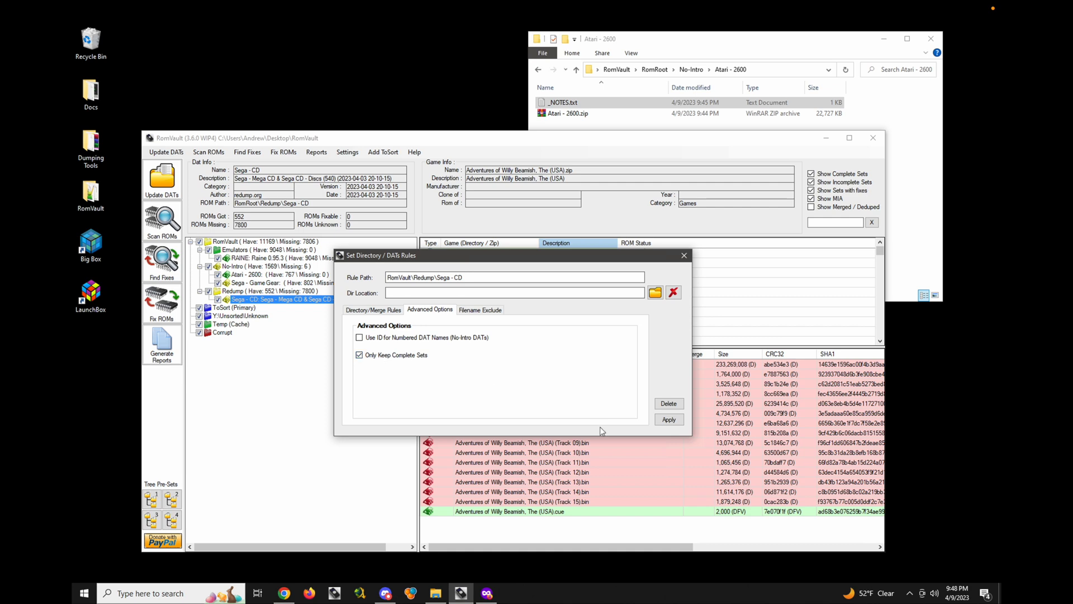
pyautogui.click(668, 420)
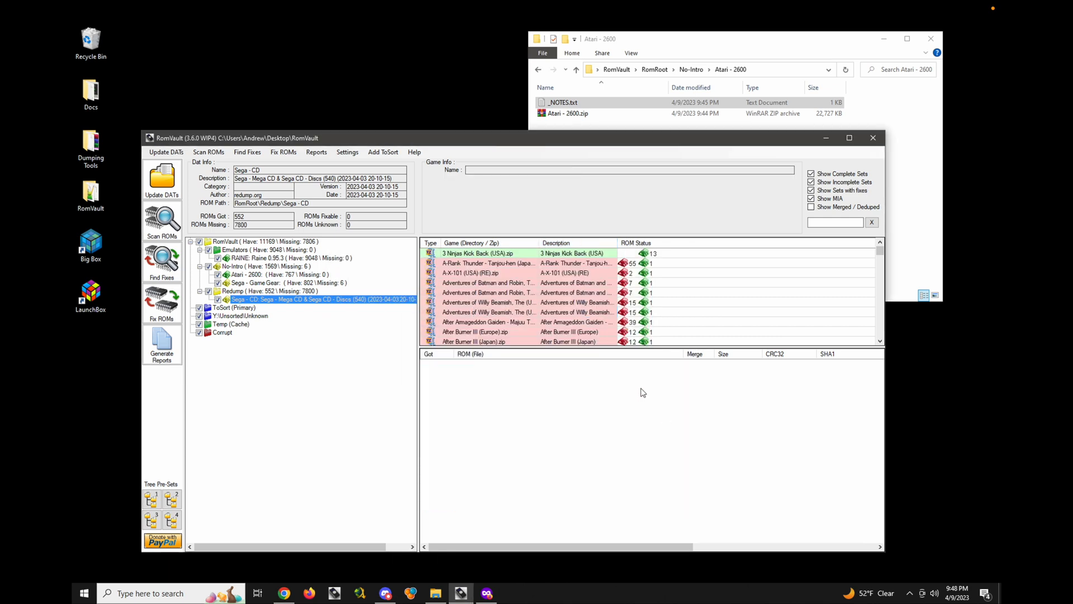
# Enlarge the set list slightly, find fixes under the complete-sets rule, run Fix ROMs and close the fixing report.
pyautogui.moveTo(598, 346); pyautogui.dragTo(598, 368)
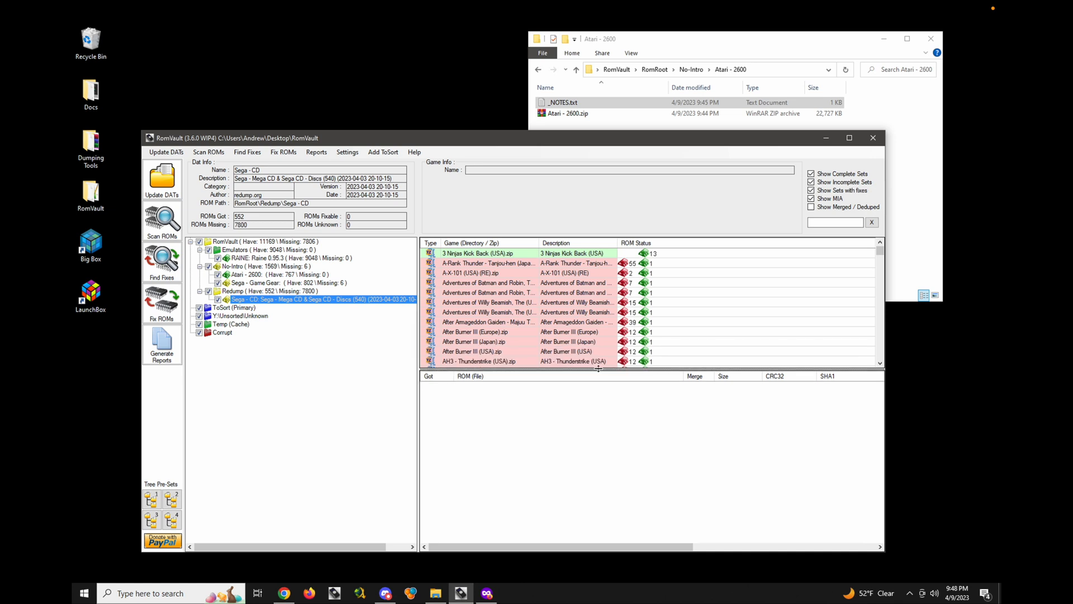
pyautogui.click(564, 275)
pyautogui.click(168, 261)
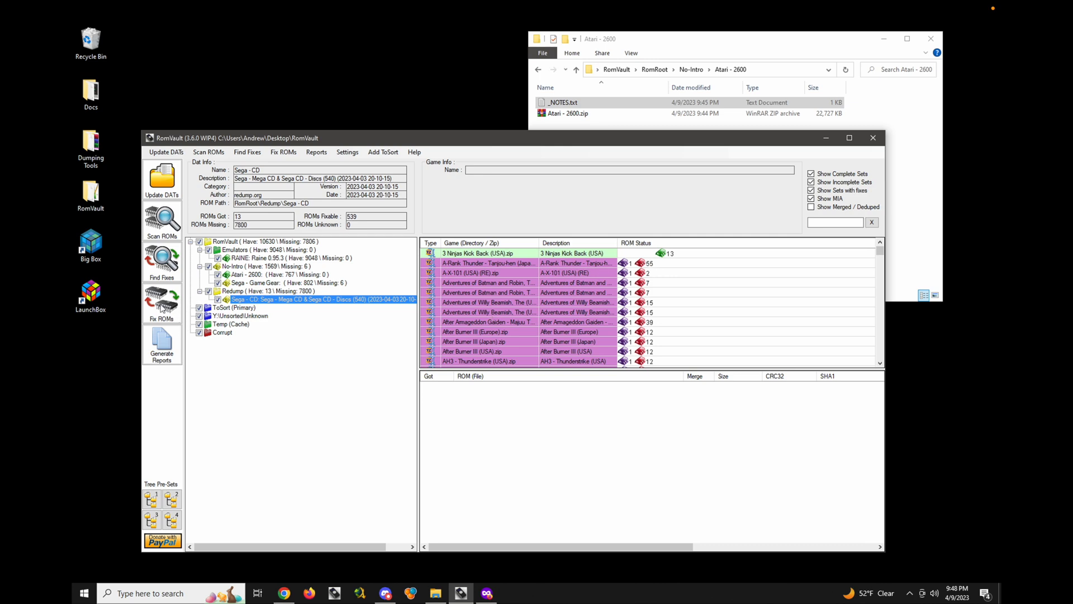
pyautogui.click(161, 304)
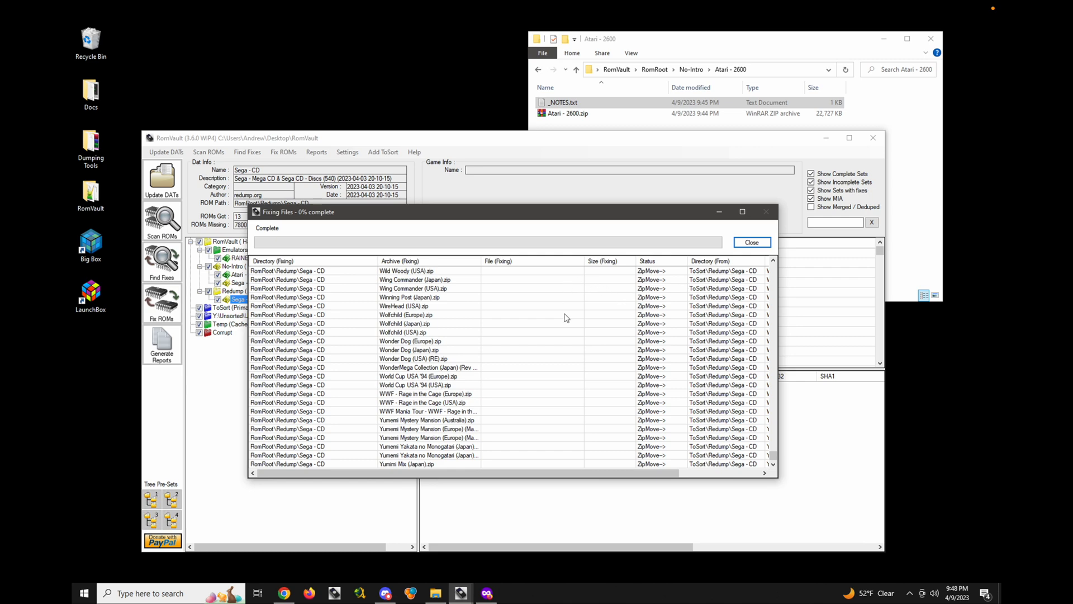
pyautogui.click(758, 242)
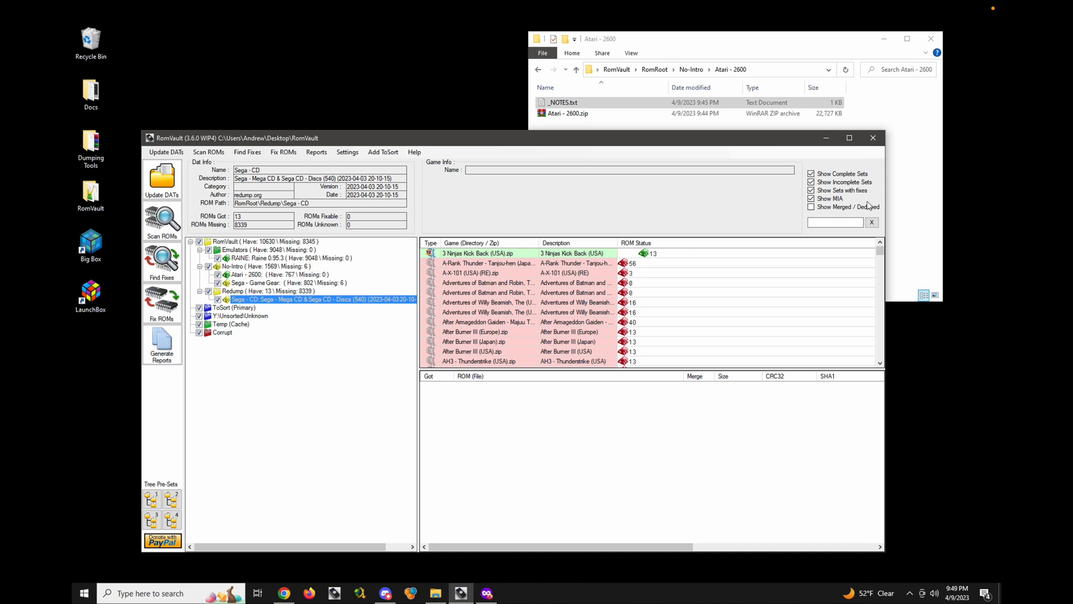
# Hide incomplete sets from the Sega - CD list and adjust the widths of the Game and Description columns.
pyautogui.click(811, 182)
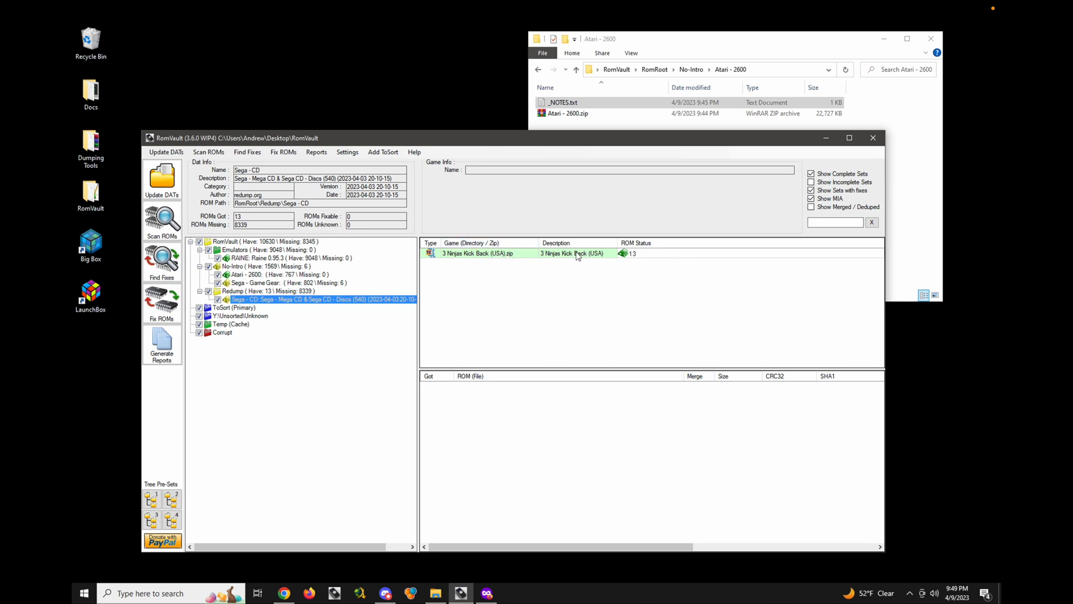
pyautogui.moveTo(539, 244); pyautogui.dragTo(531, 243)
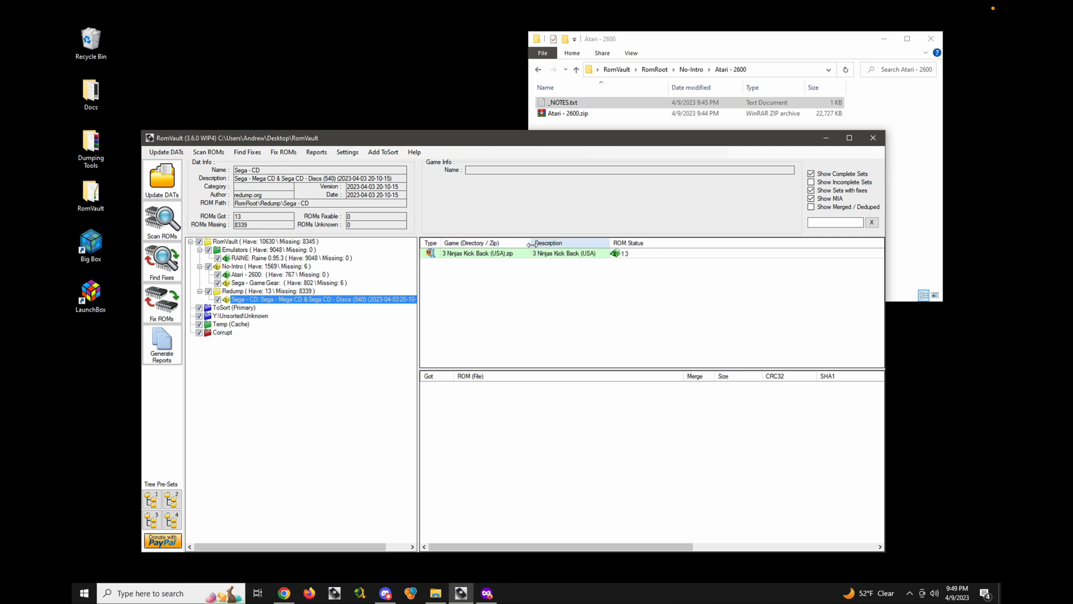
pyautogui.moveTo(612, 243); pyautogui.dragTo(628, 243)
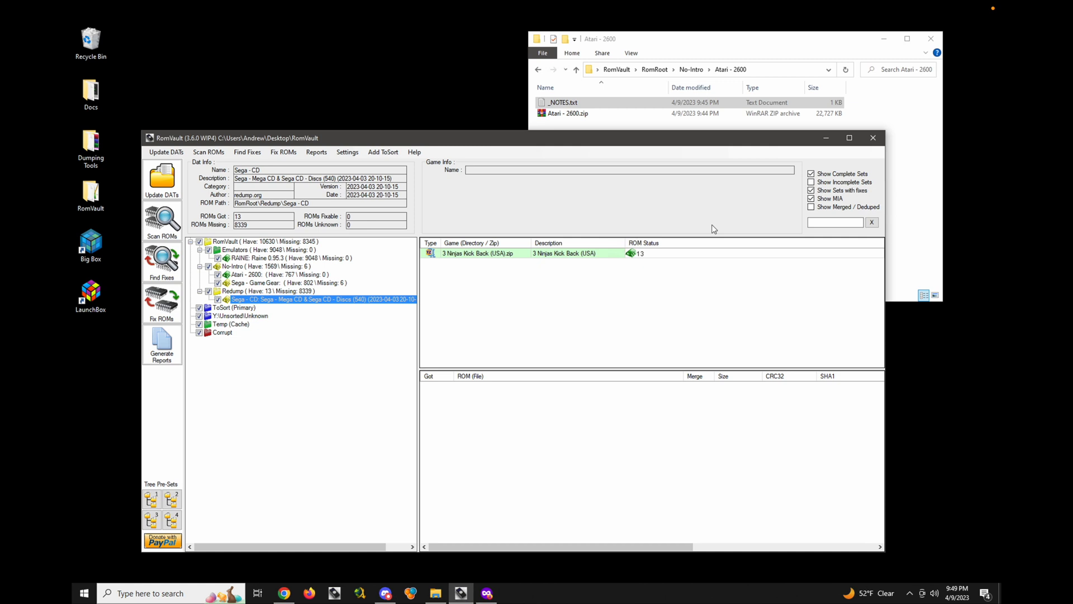
# Review the advanced options and the directory/merge rules of the Sega - CD DAT, then close the rules without changes.
pyautogui.rightClick(338, 304)
pyautogui.click(362, 339)
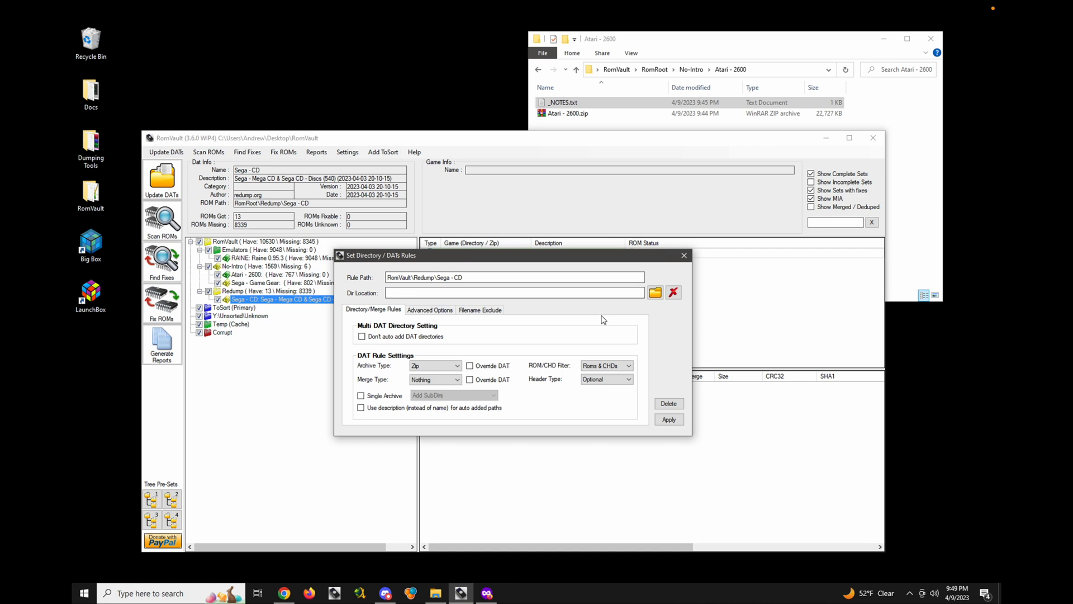
pyautogui.click(442, 311)
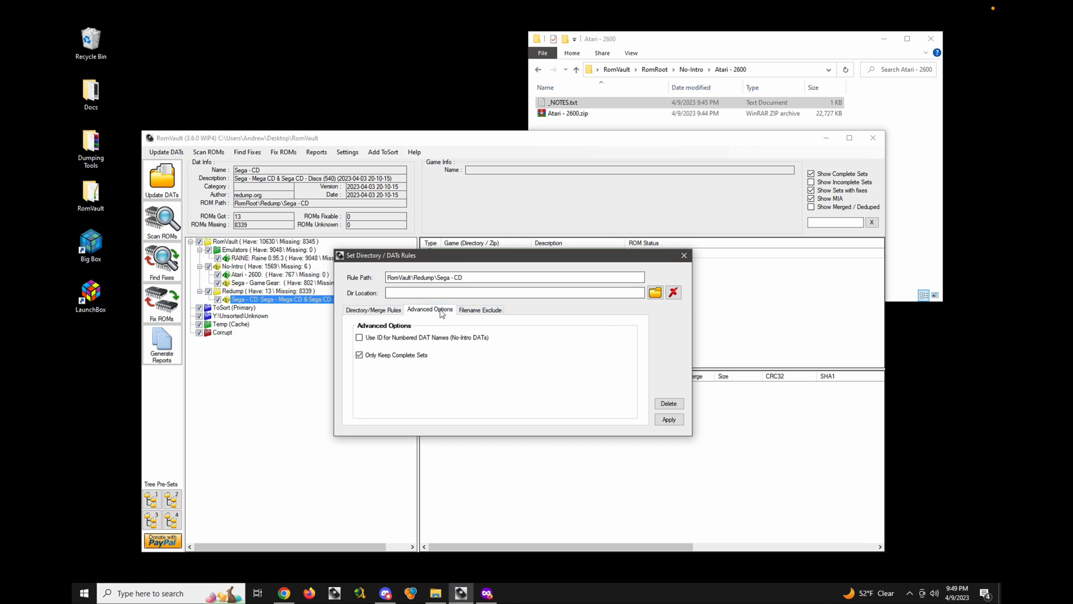
pyautogui.click(382, 314)
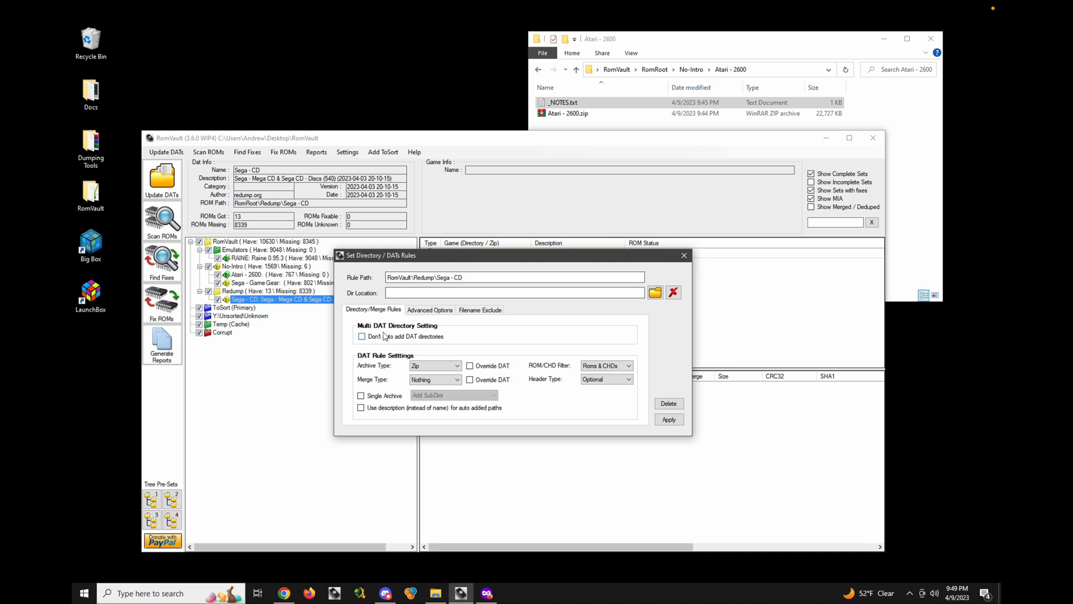
pyautogui.click(685, 257)
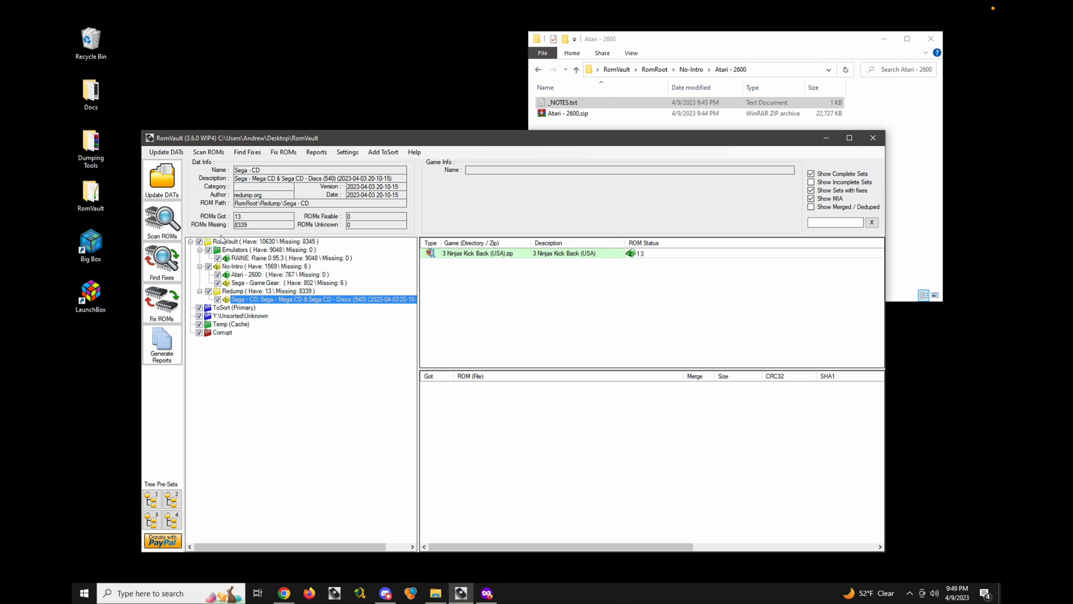
# Set the directory location of the Sega - CD rule to the BIG GAMES folder on the Games (Y:) drive and apply it.
pyautogui.click(249, 275)
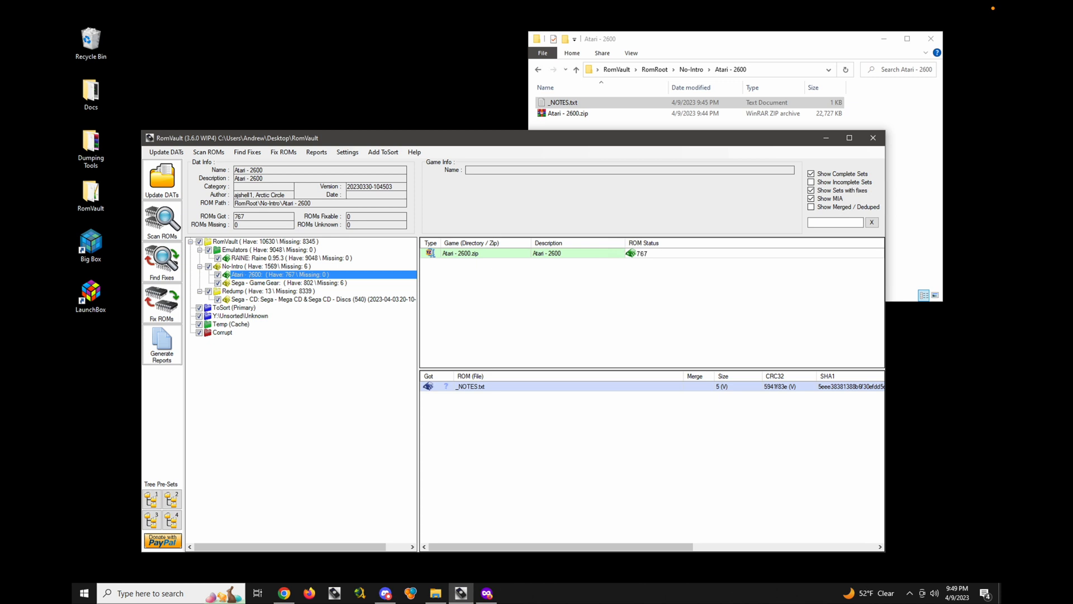
pyautogui.click(266, 300)
pyautogui.rightClick(265, 302)
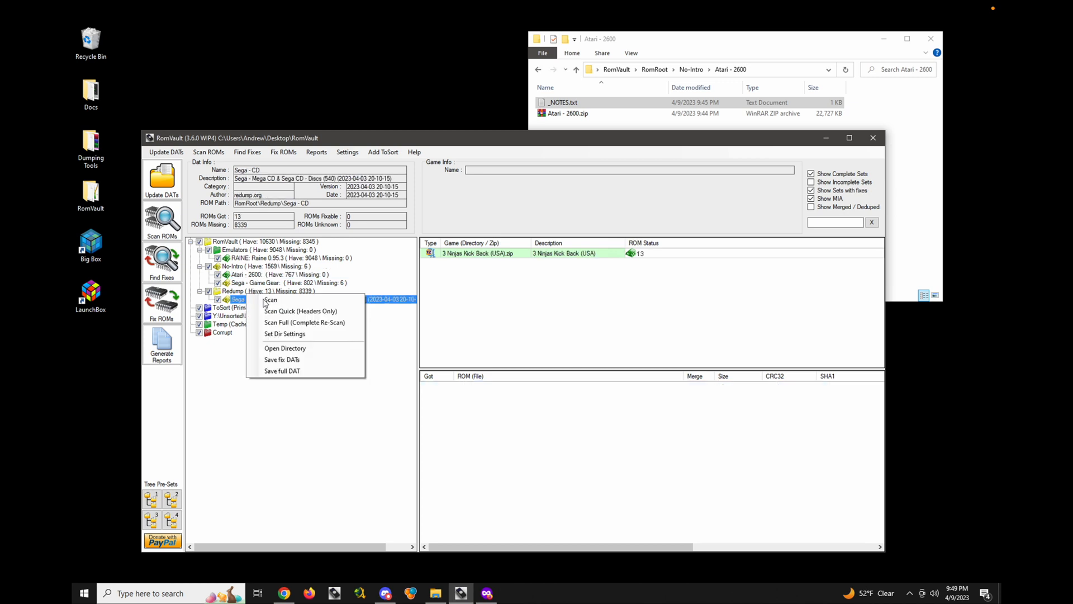
pyautogui.click(320, 335)
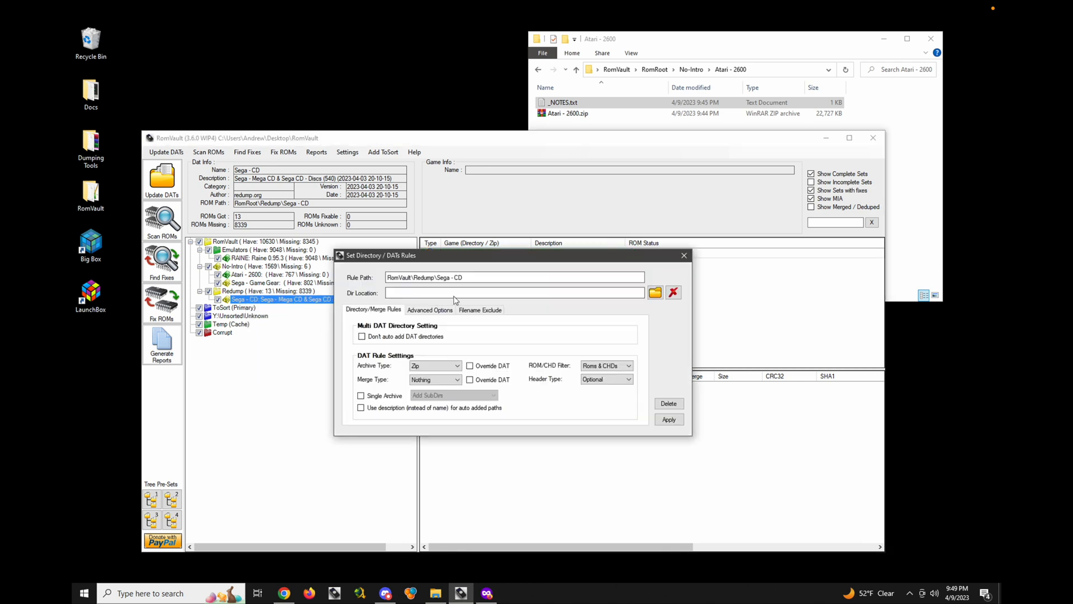
pyautogui.click(655, 293)
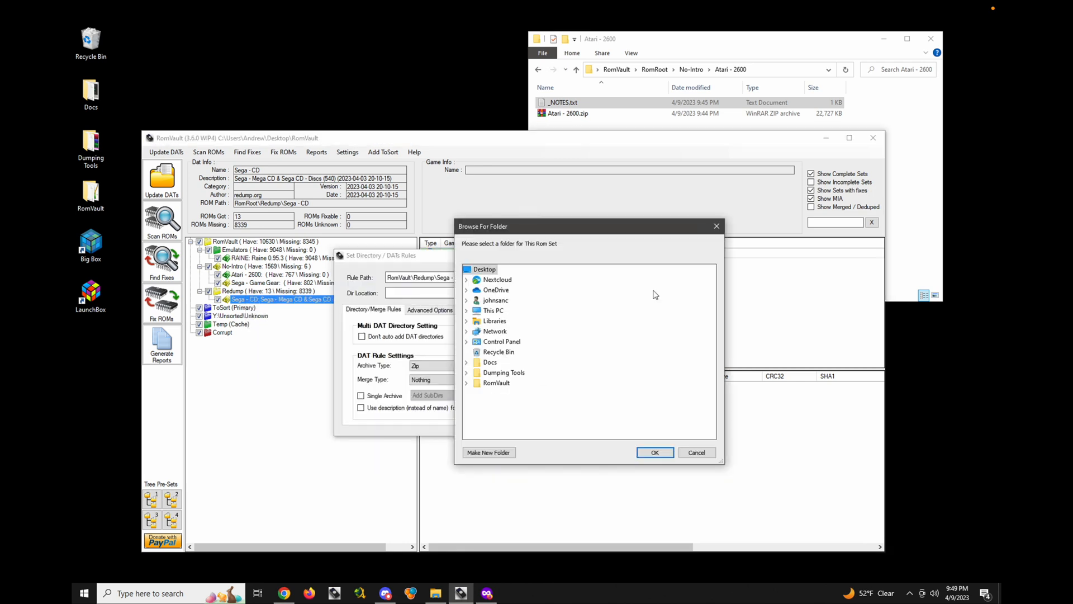
pyautogui.doubleClick(496, 311)
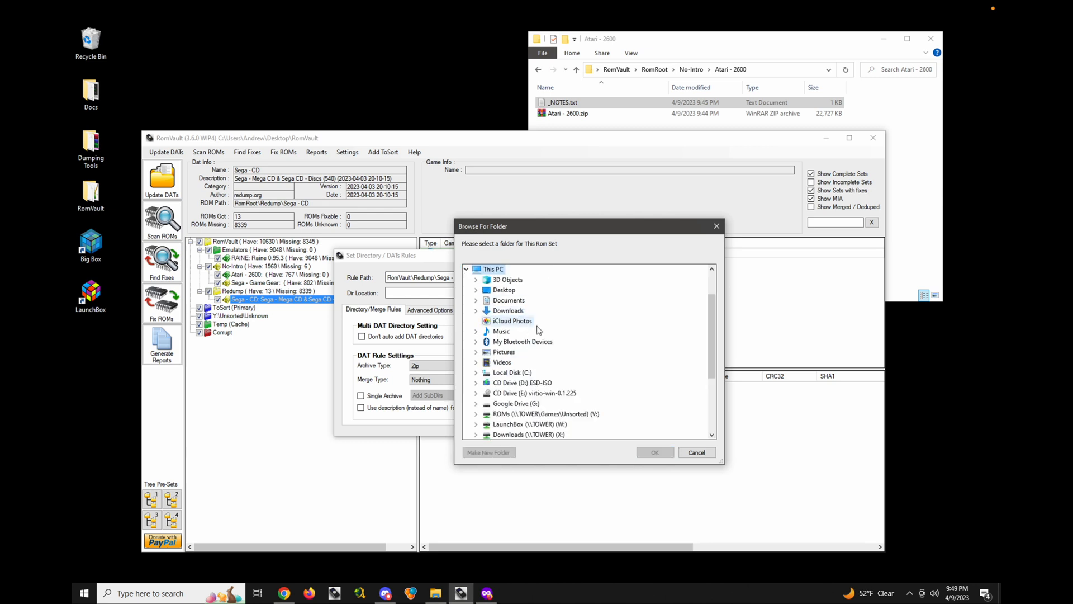
pyautogui.scroll(-3, 539, 335)
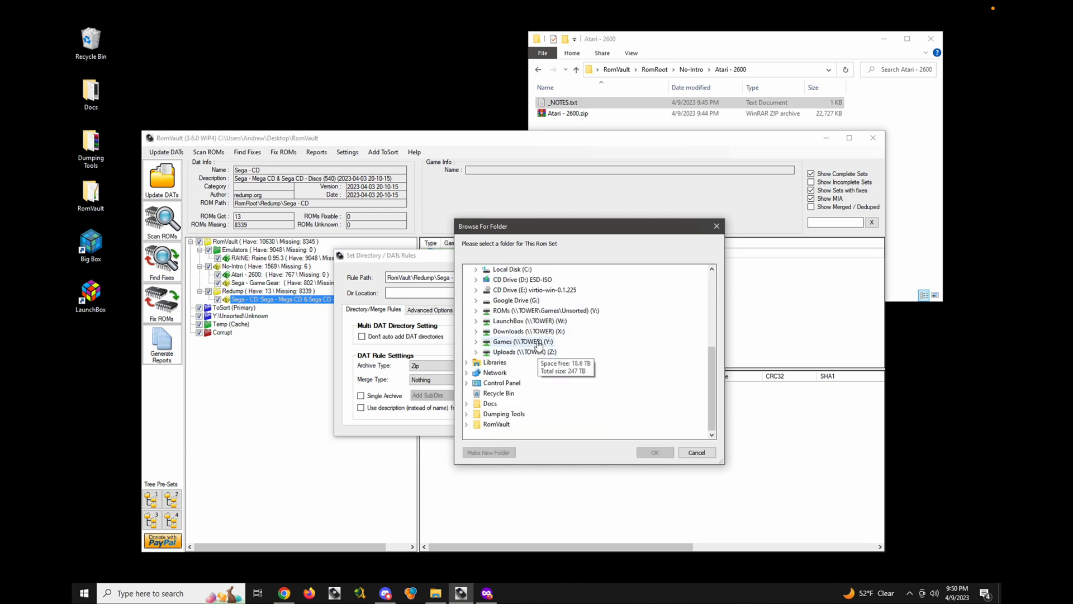
pyautogui.doubleClick(537, 341)
pyautogui.click(523, 311)
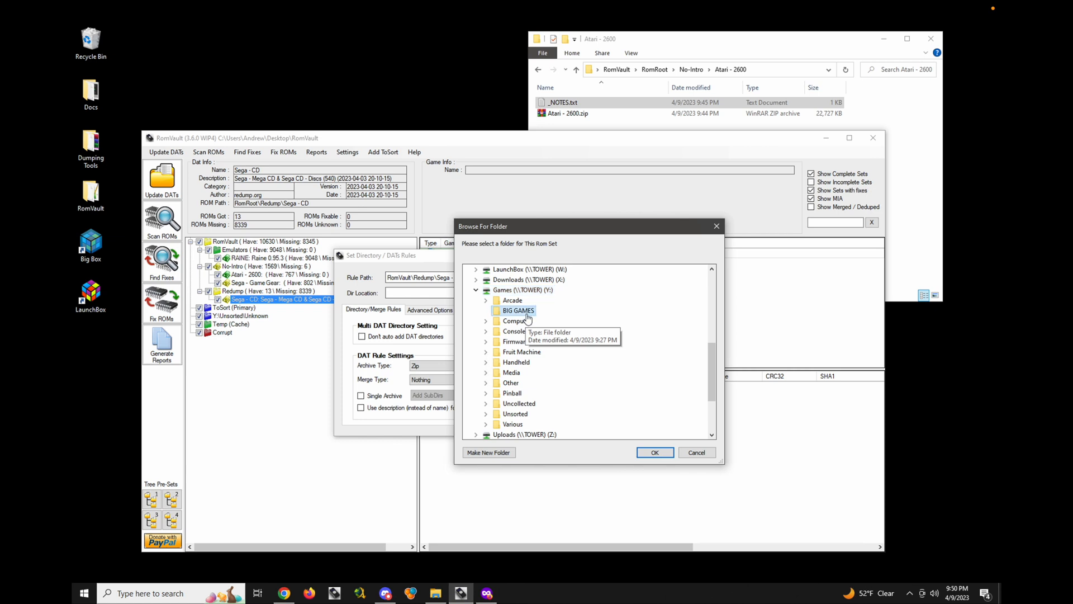
pyautogui.click(655, 453)
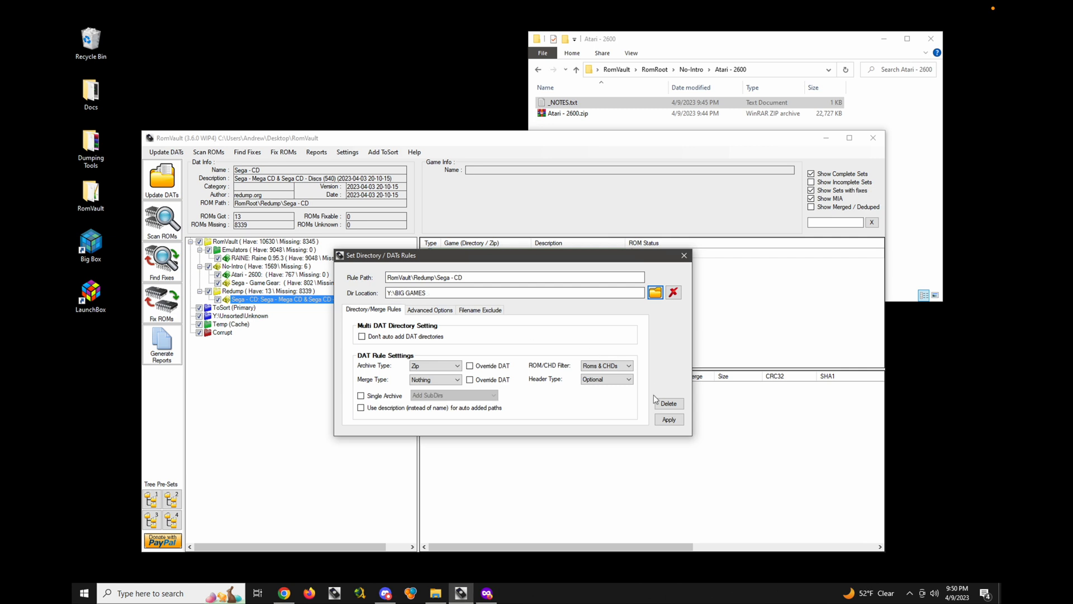
pyautogui.click(670, 420)
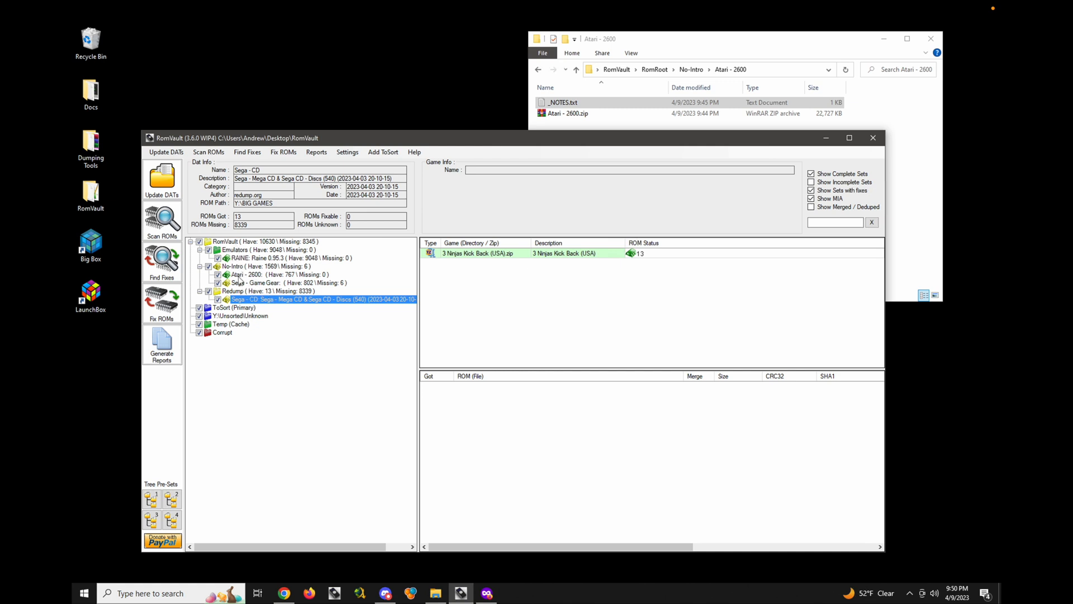
# Scan the ROMs, then switch to File Explorer and go up to the RomRoot folder.
pyautogui.click(160, 227)
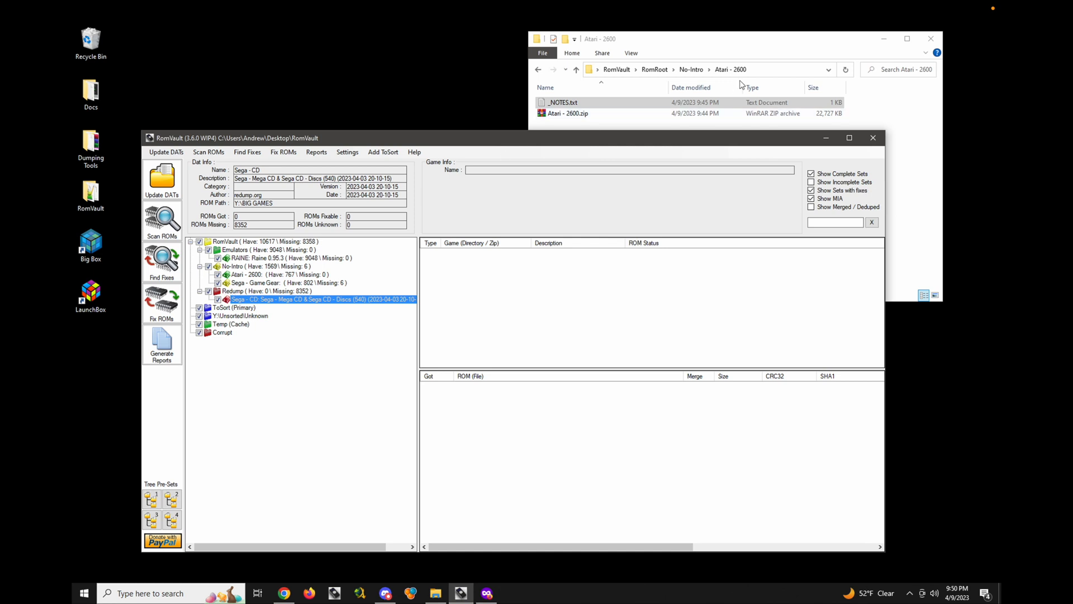
pyautogui.click(653, 73)
pyautogui.click(654, 69)
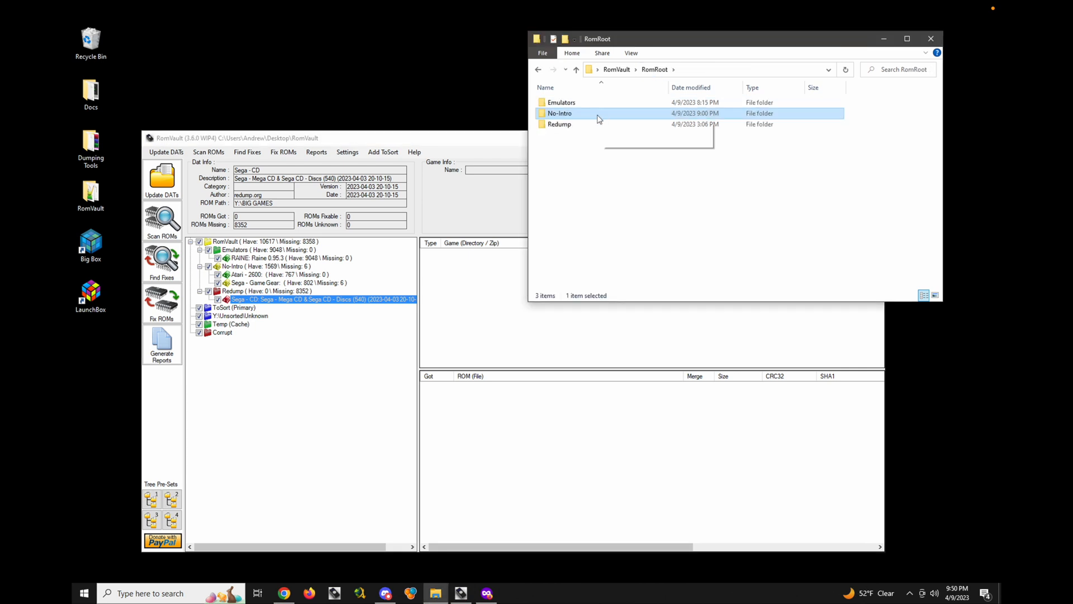
# Open the Sega - CD folder inside Redump, and compare it with the Redump and Sega - CD entries in RomVault.
pyautogui.click(566, 124)
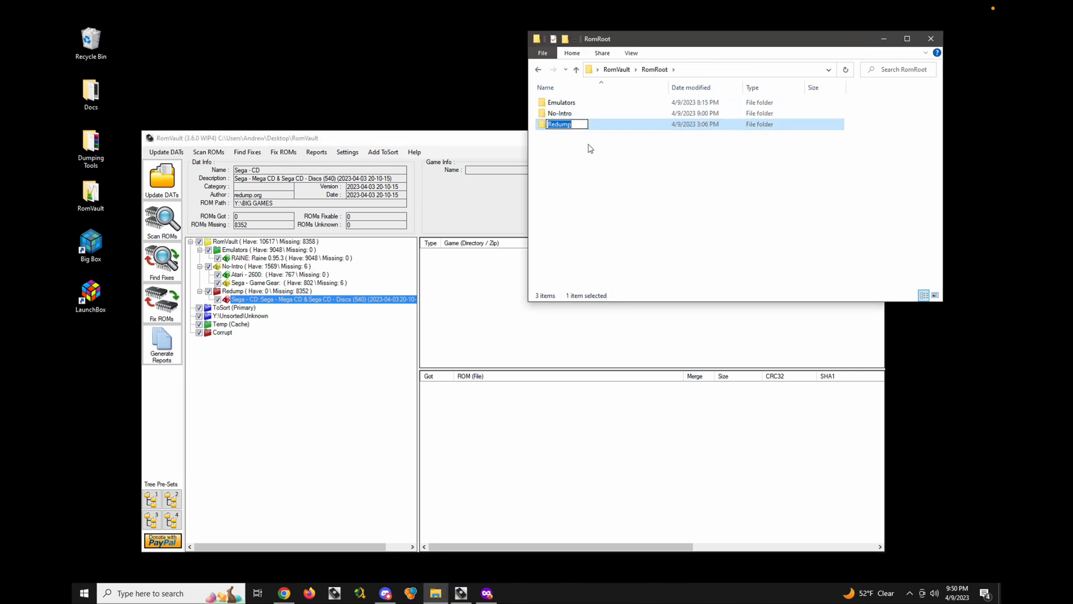
pyautogui.doubleClick(547, 126)
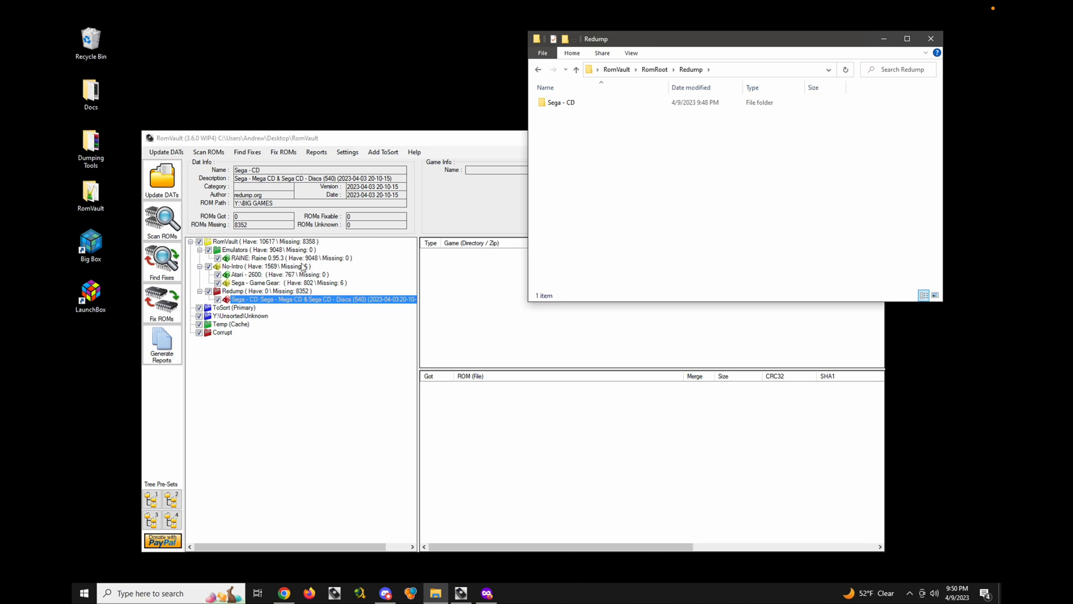
pyautogui.doubleClick(552, 106)
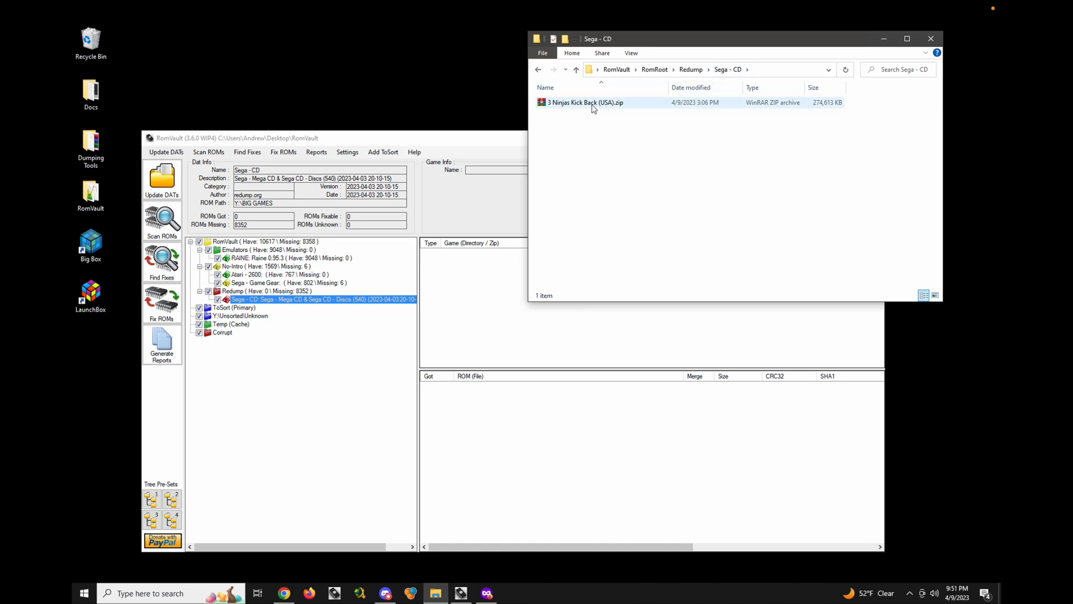
pyautogui.click(263, 291)
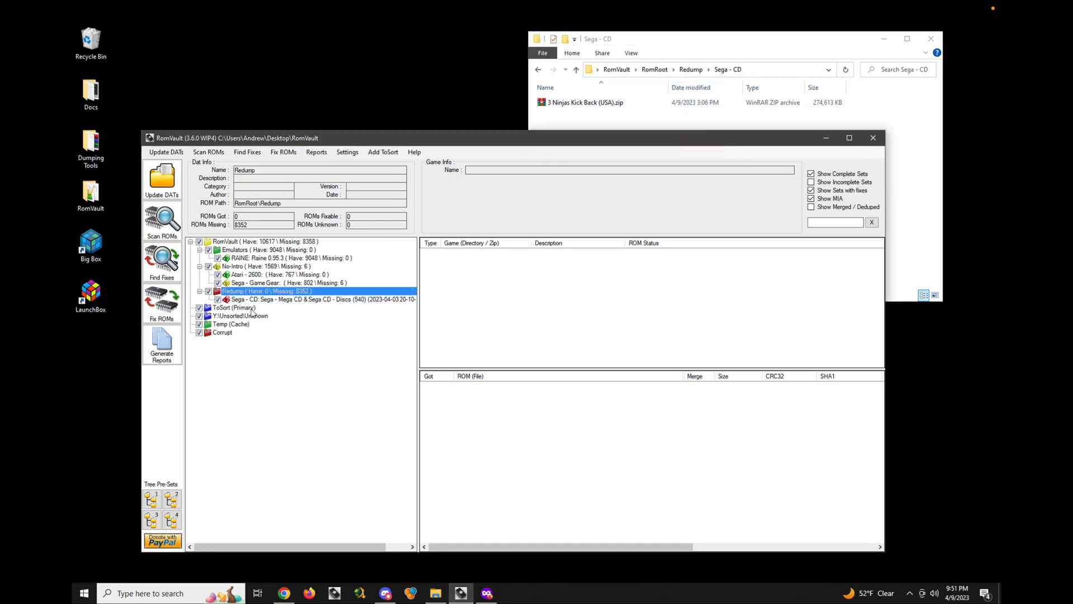
pyautogui.click(252, 301)
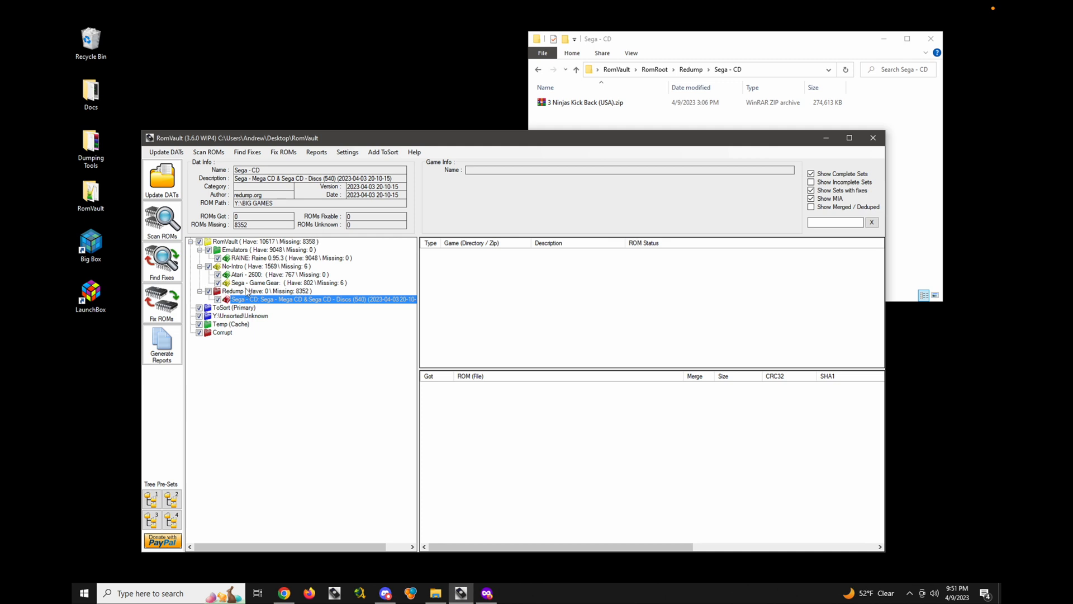
pyautogui.click(710, 126)
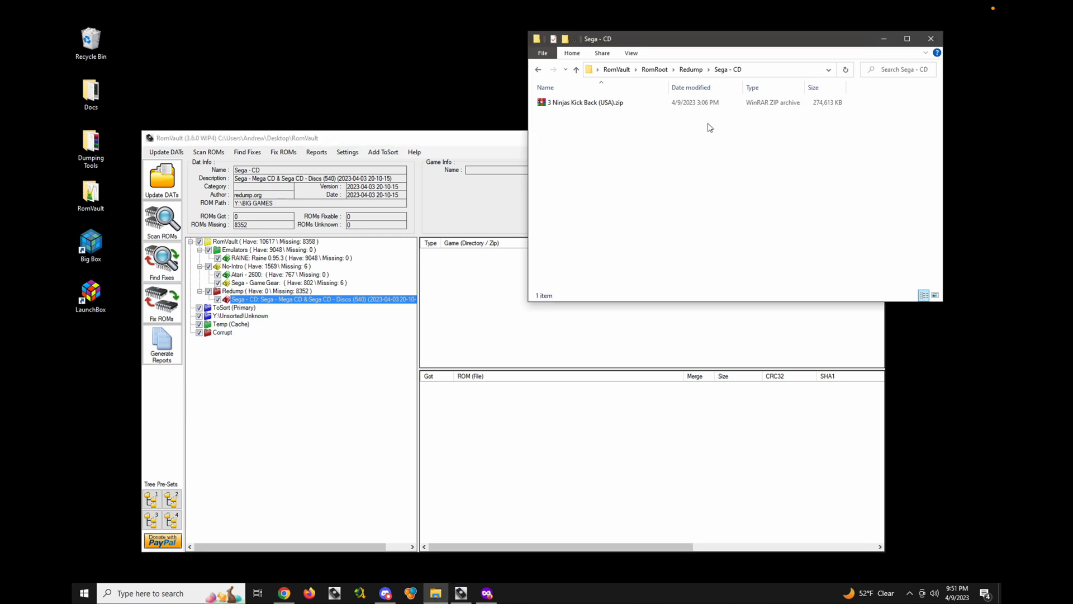
# Go back up to the Redump folder in File Explorer and rename the Sega - CD folder as Sega - CD (2).
pyautogui.click(693, 70)
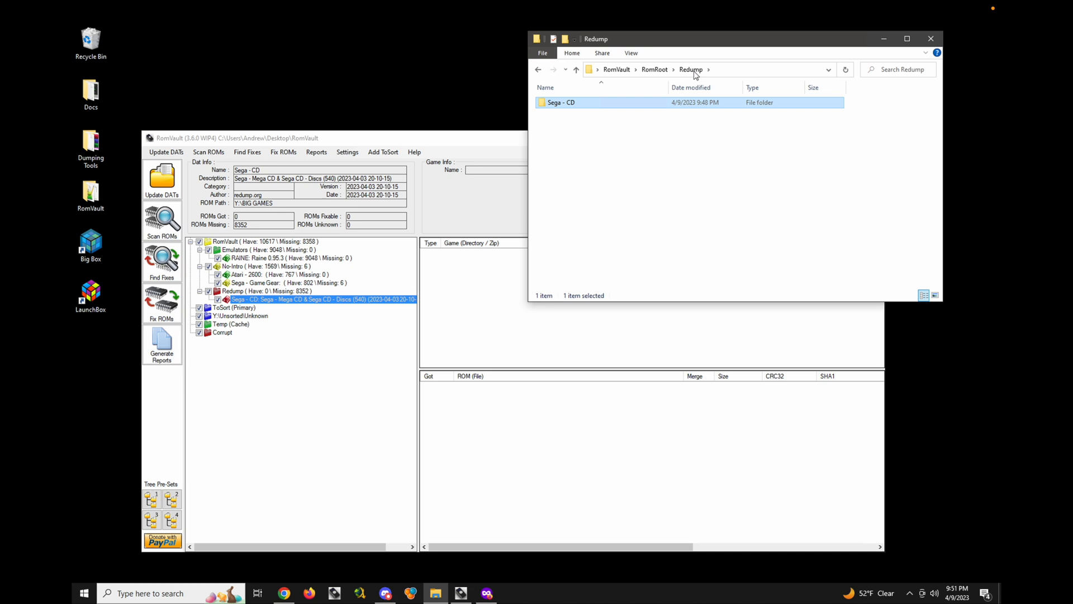
pyautogui.rightClick(600, 110)
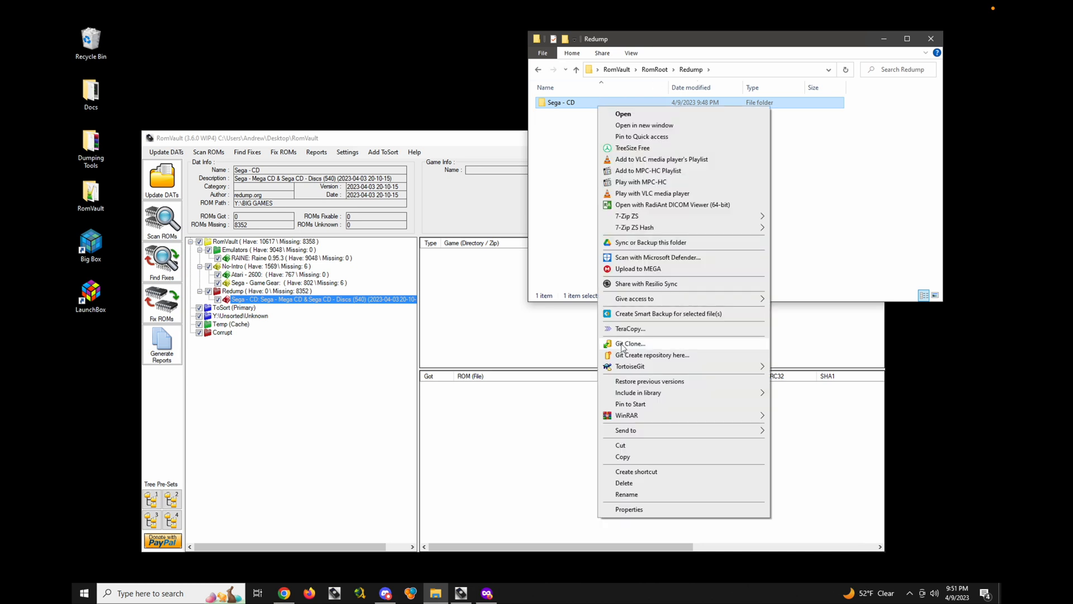
pyautogui.click(626, 495)
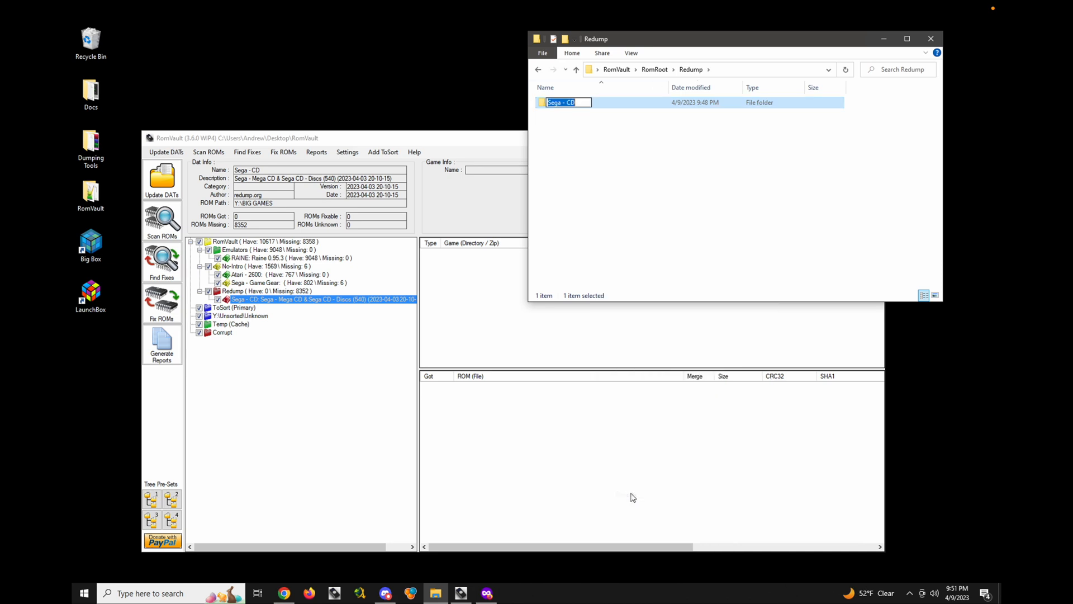
pyautogui.press('End')
pyautogui.click(620, 210)
# Switch to RomVault, scan the ROMs and inspect the Sega - CD (2) directory under Redump.
pyautogui.click(394, 134)
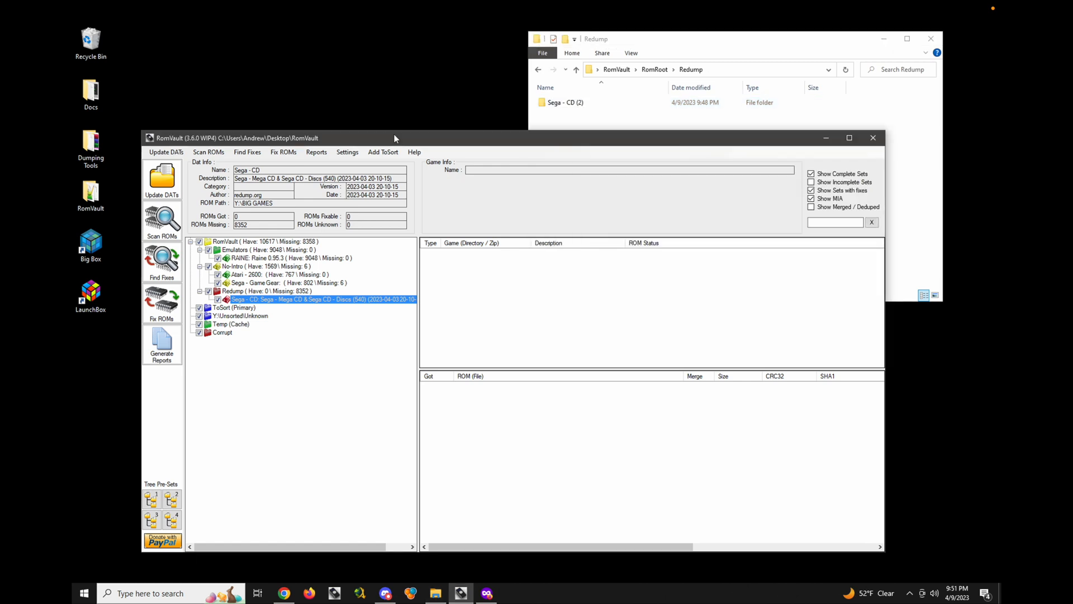
pyautogui.click(160, 221)
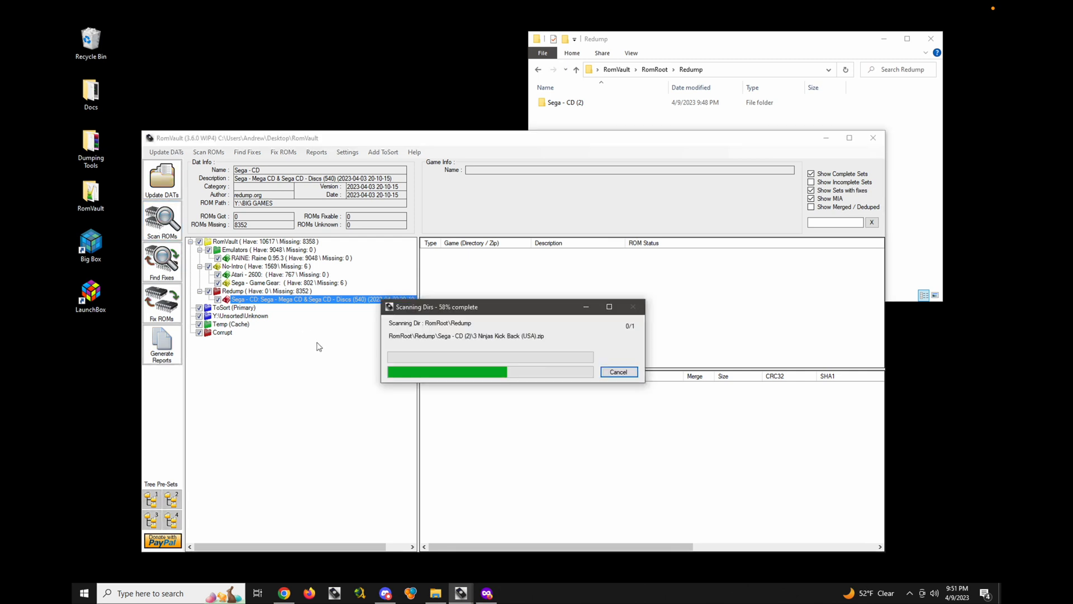
pyautogui.click(254, 292)
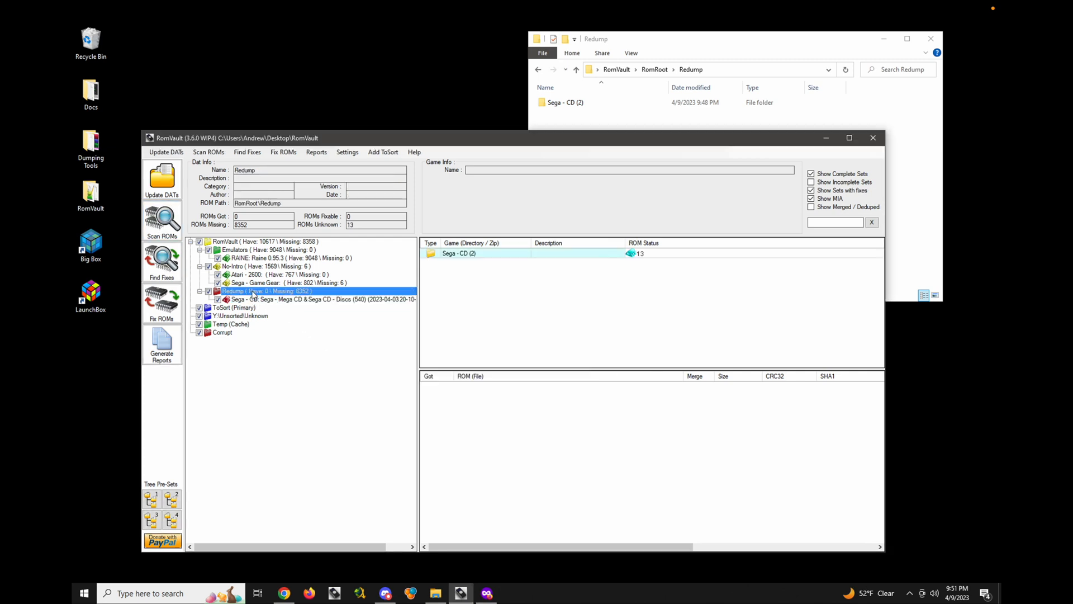
pyautogui.click(482, 254)
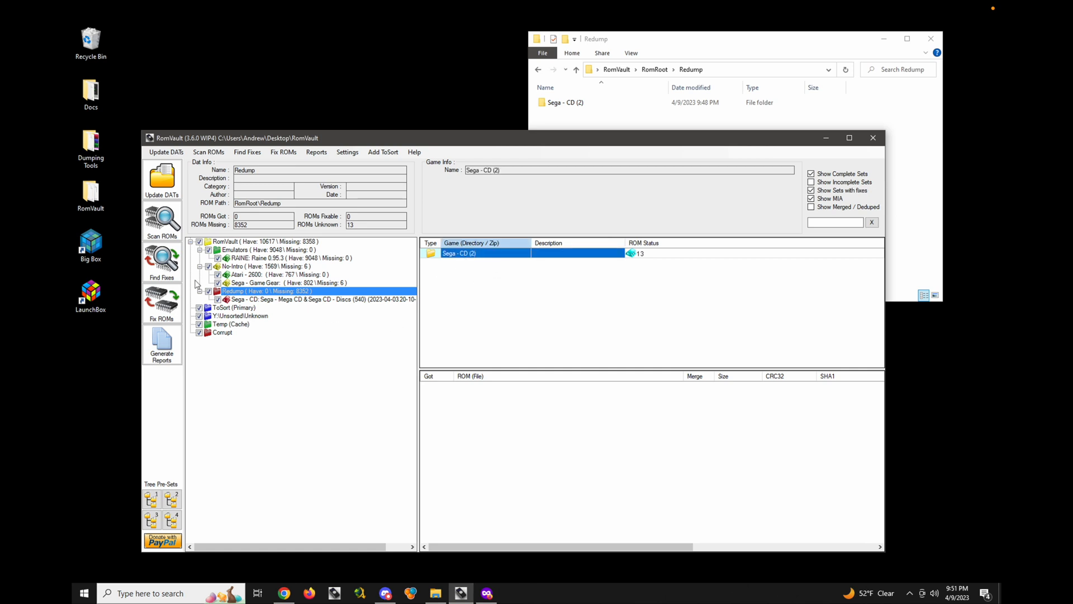
# Find fixes and fix the ROMs, check the Sega - CD set list, and close the fix report.
pyautogui.click(163, 268)
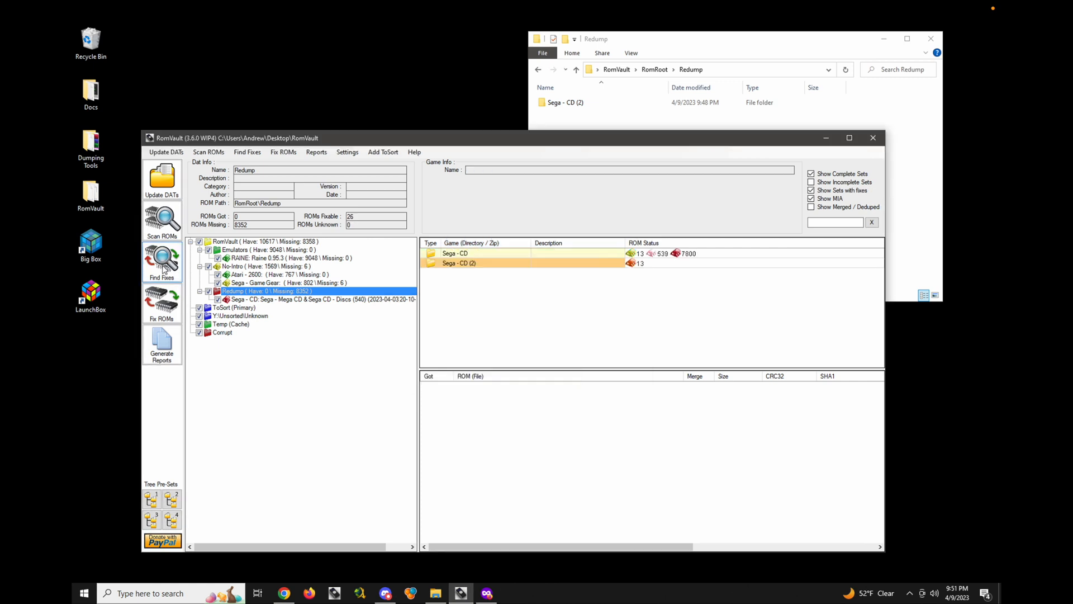
pyautogui.click(168, 313)
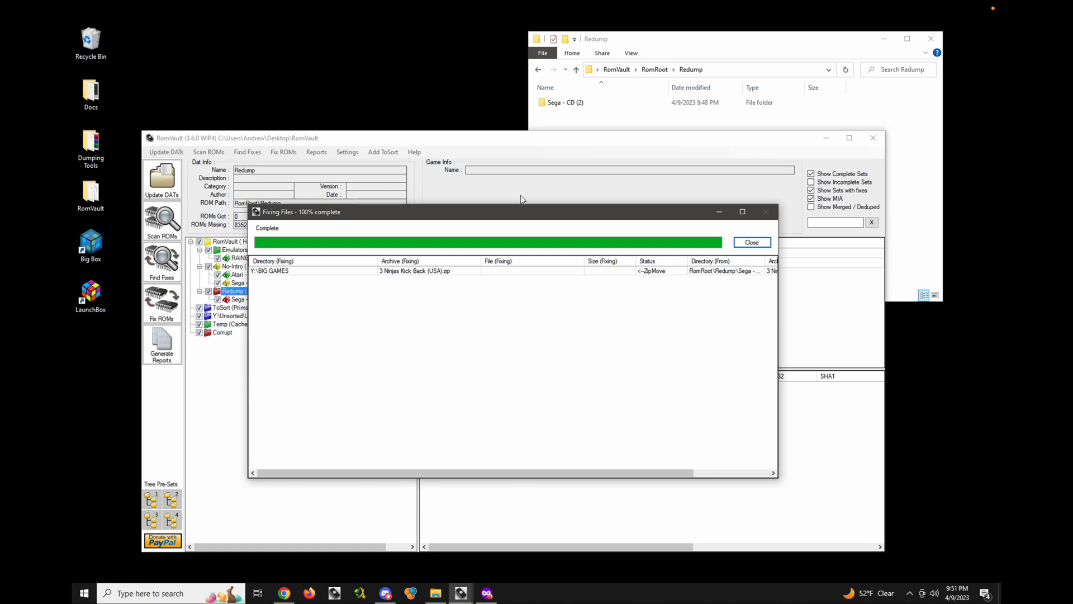
pyautogui.moveTo(511, 216); pyautogui.dragTo(652, 235)
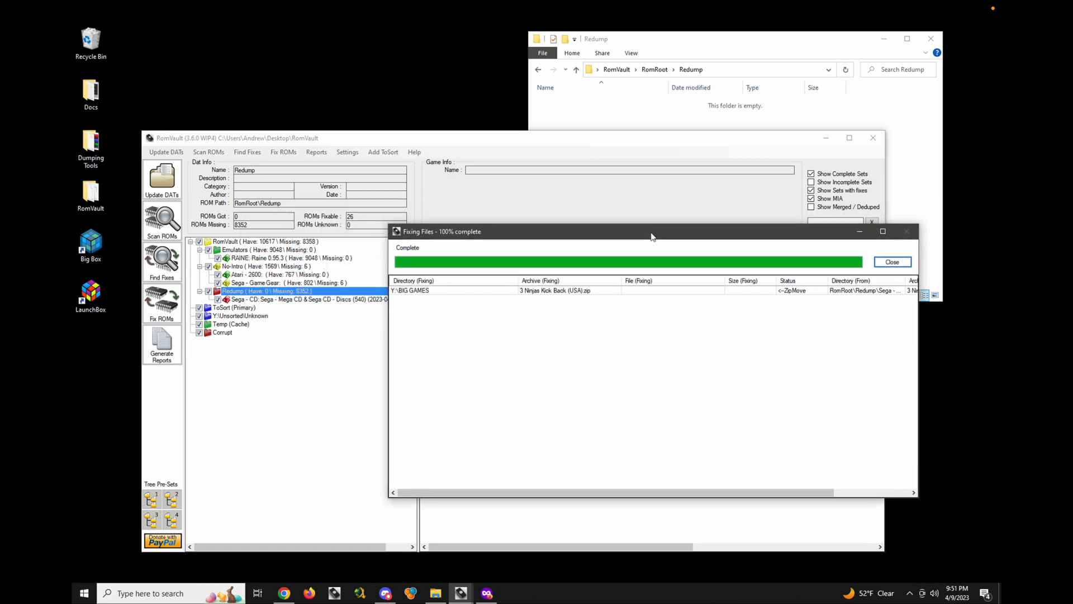
pyautogui.click(274, 300)
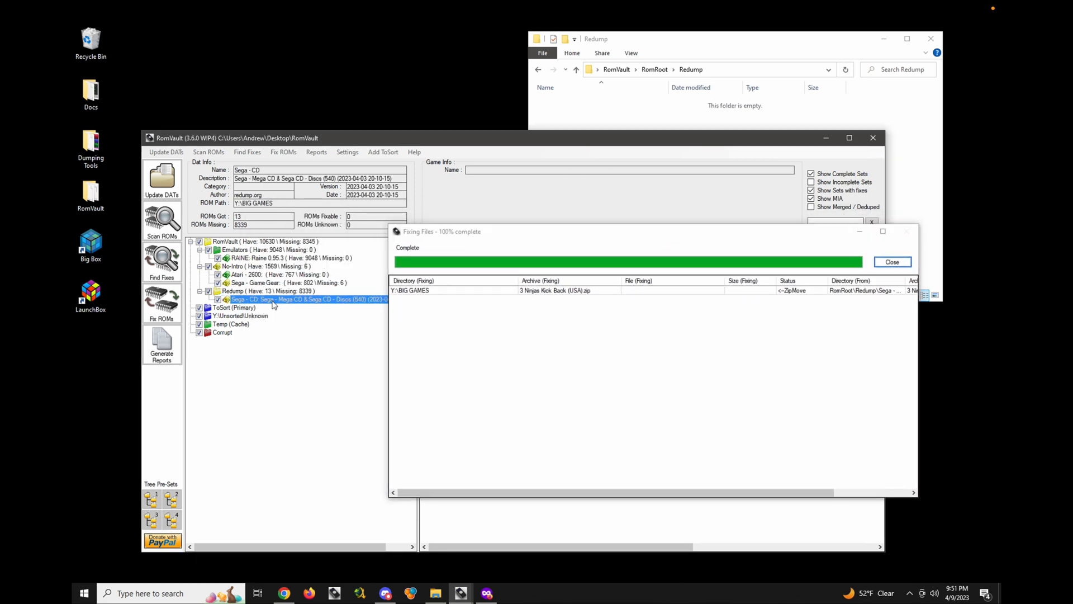
pyautogui.moveTo(637, 225); pyautogui.dragTo(647, 286)
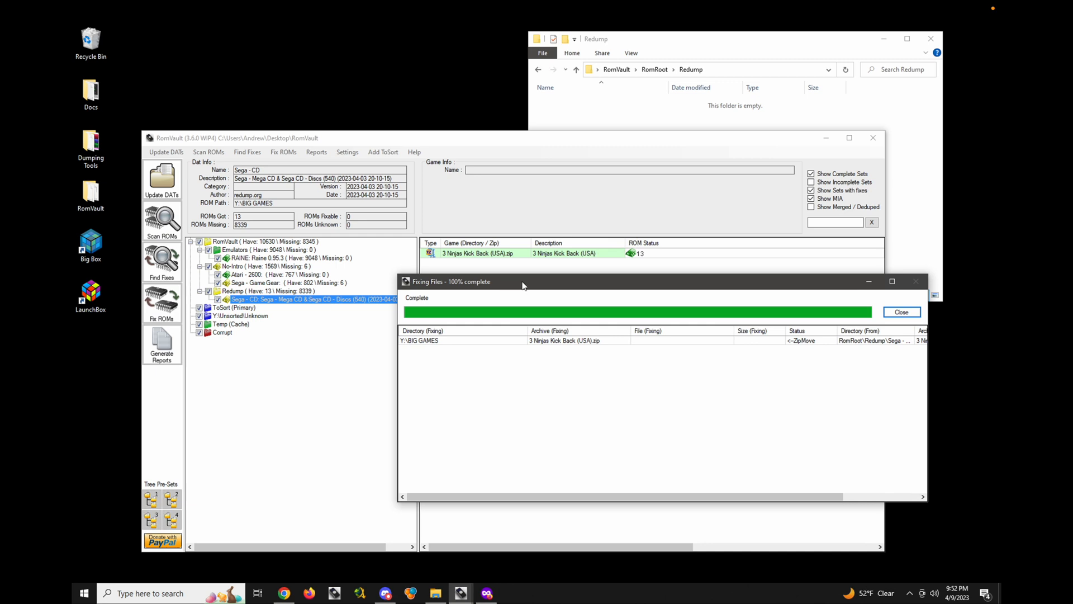
pyautogui.moveTo(524, 285); pyautogui.dragTo(556, 276)
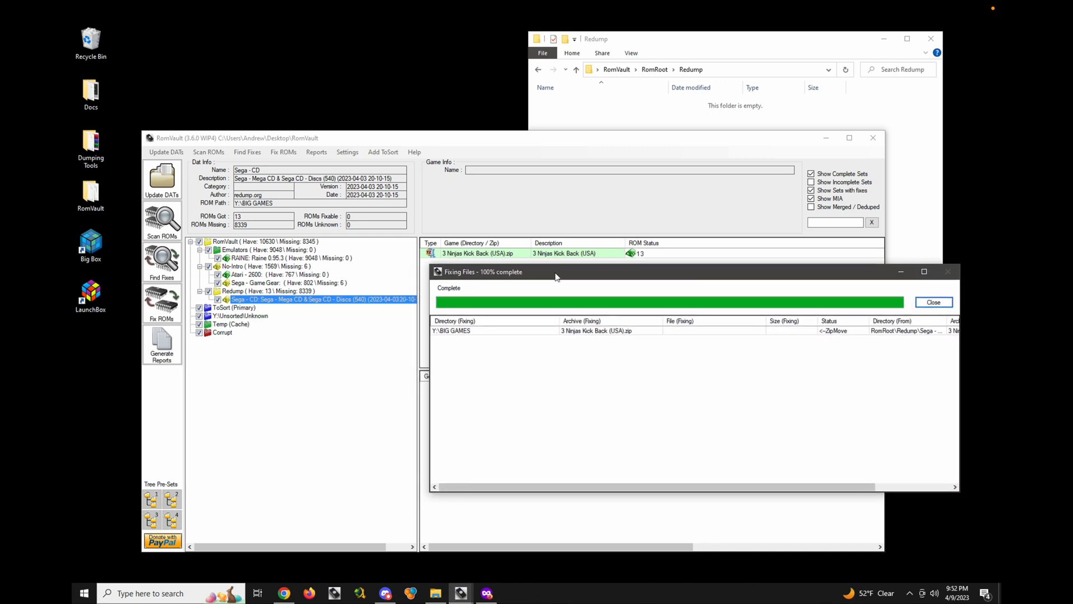
pyautogui.click(934, 303)
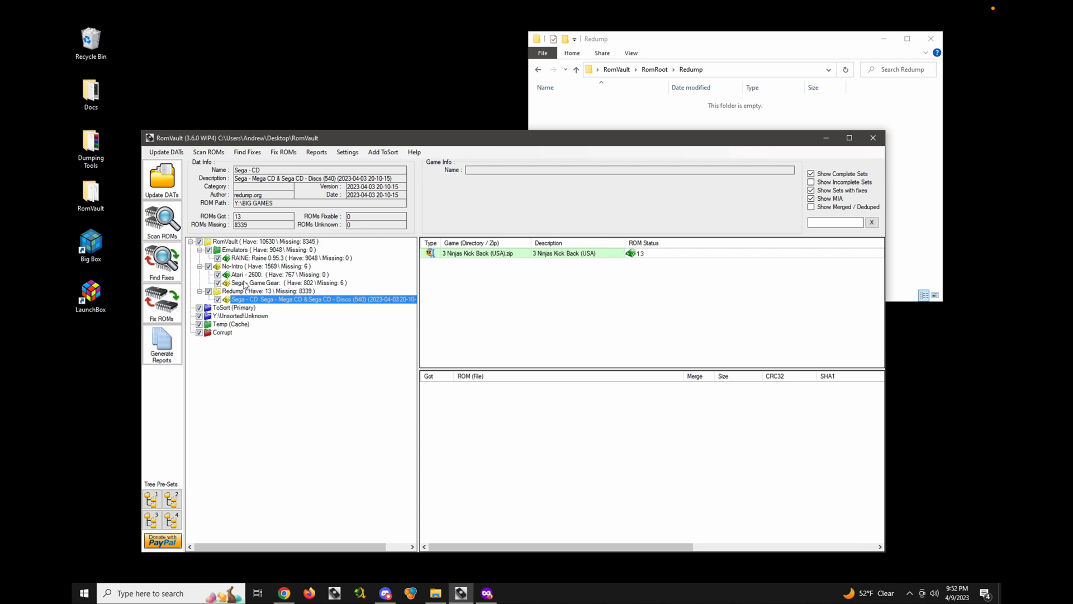
# Review the directory/merge rules, advanced options and filename exclusions of the Sega - CD DAT, then close the rules without changes.
pyautogui.rightClick(269, 305)
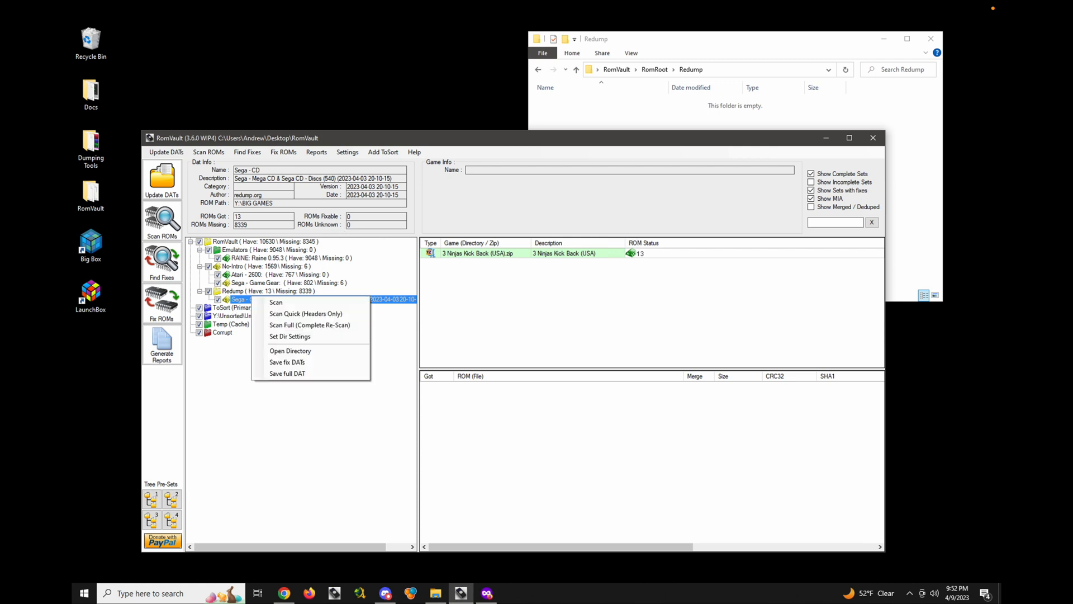
pyautogui.click(288, 337)
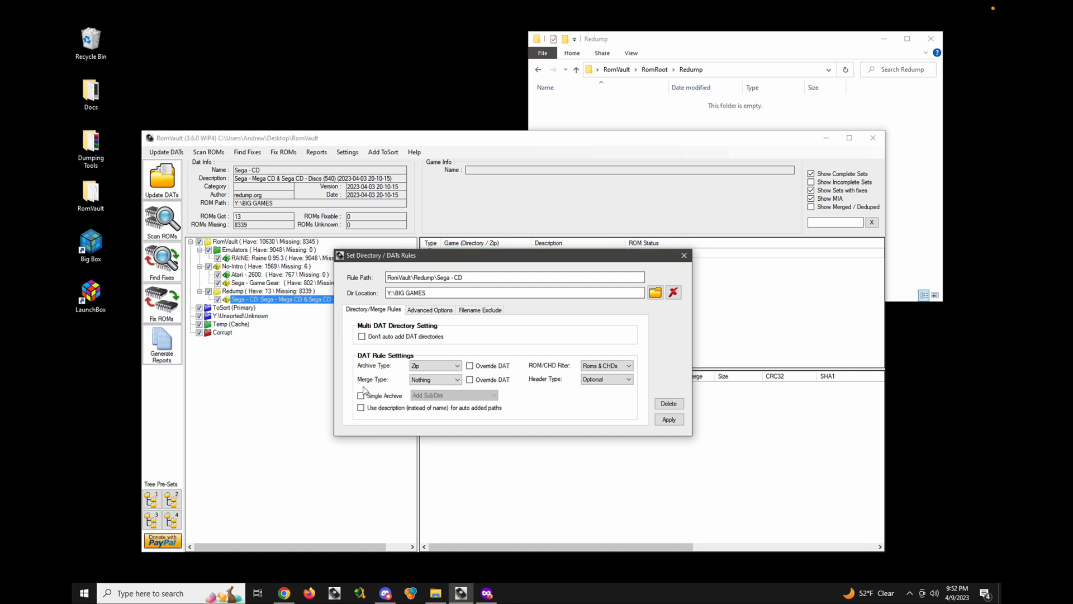
pyautogui.click(425, 310)
pyautogui.click(479, 313)
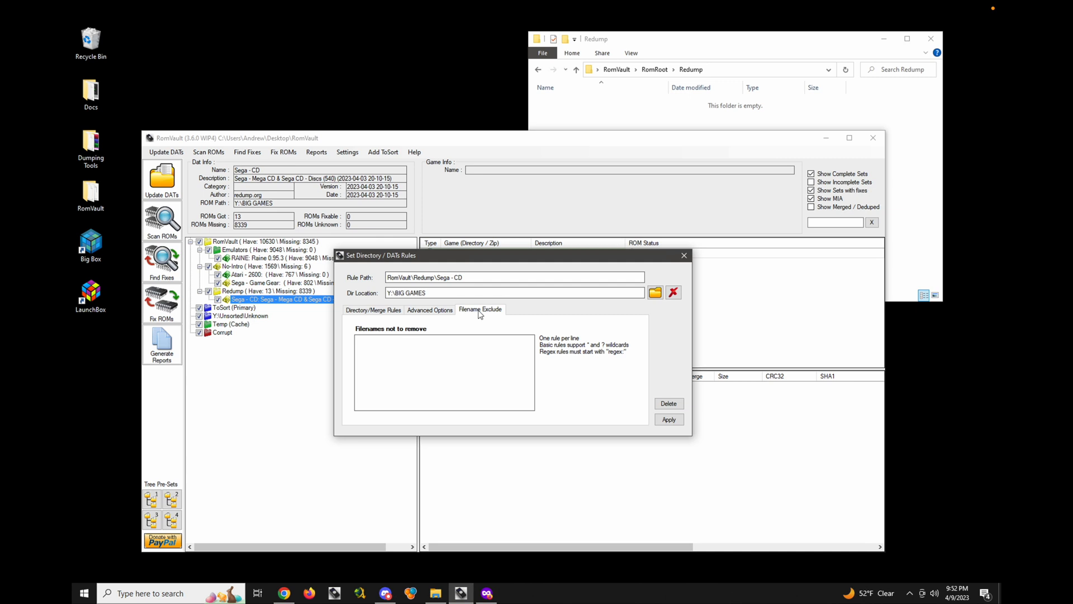
pyautogui.click(442, 311)
pyautogui.click(373, 311)
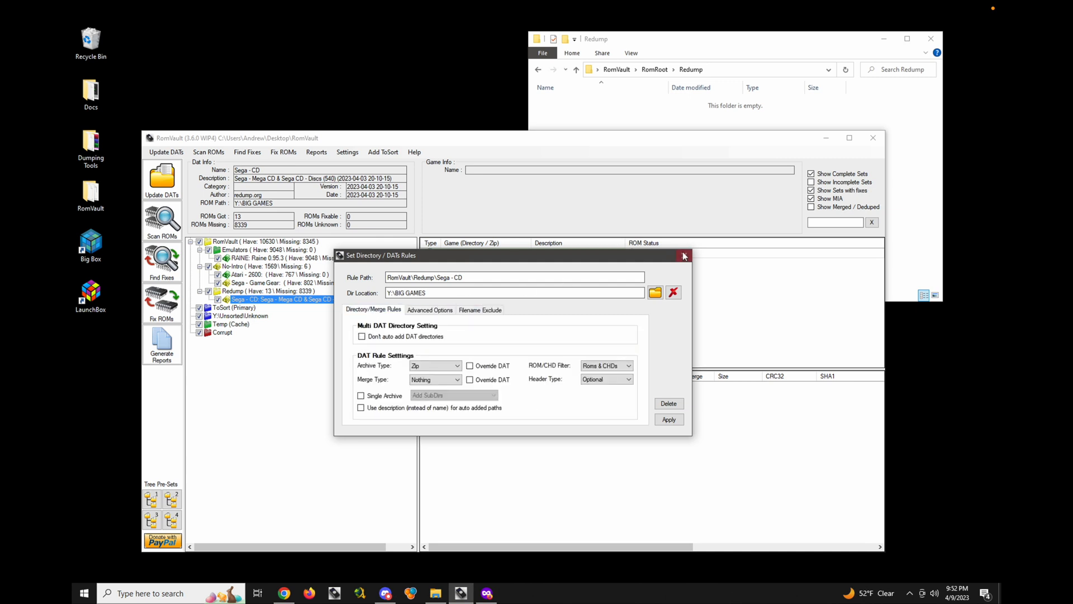
pyautogui.click(684, 256)
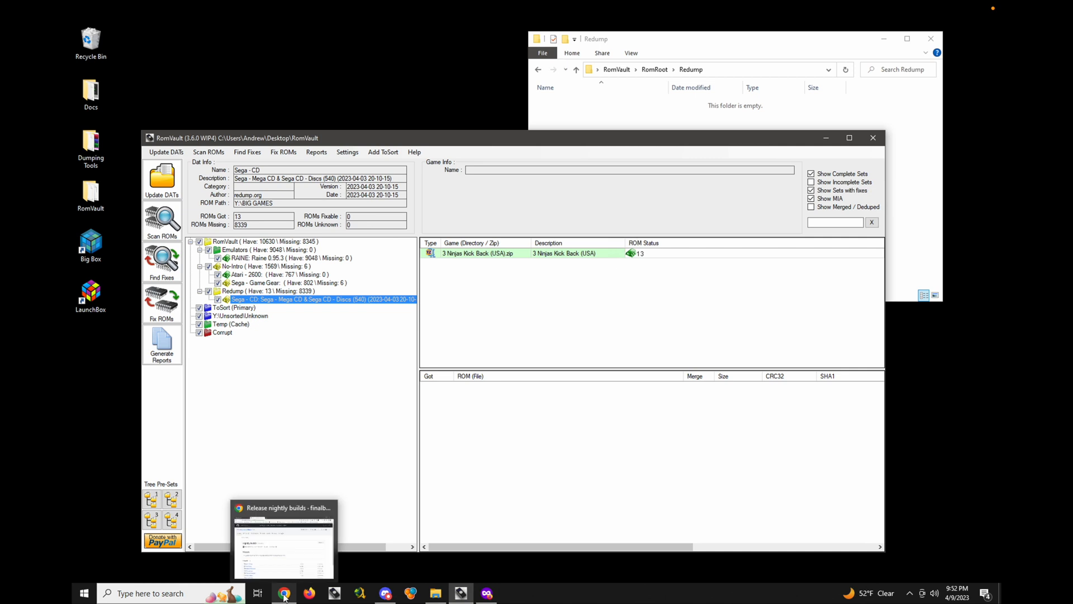
# Switch to the RomVault Wiki in the browser and review the Directory Rules page, including its Cascading Directory Rules section.
pyautogui.click(487, 593)
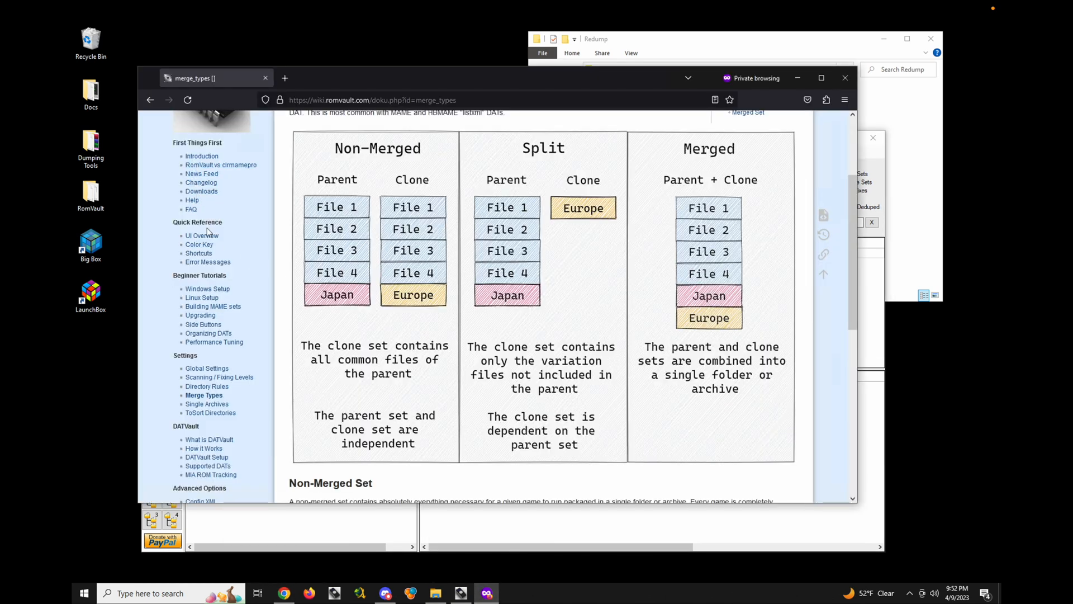
pyautogui.scroll(-2, 207, 232)
pyautogui.scroll(-1, 207, 231)
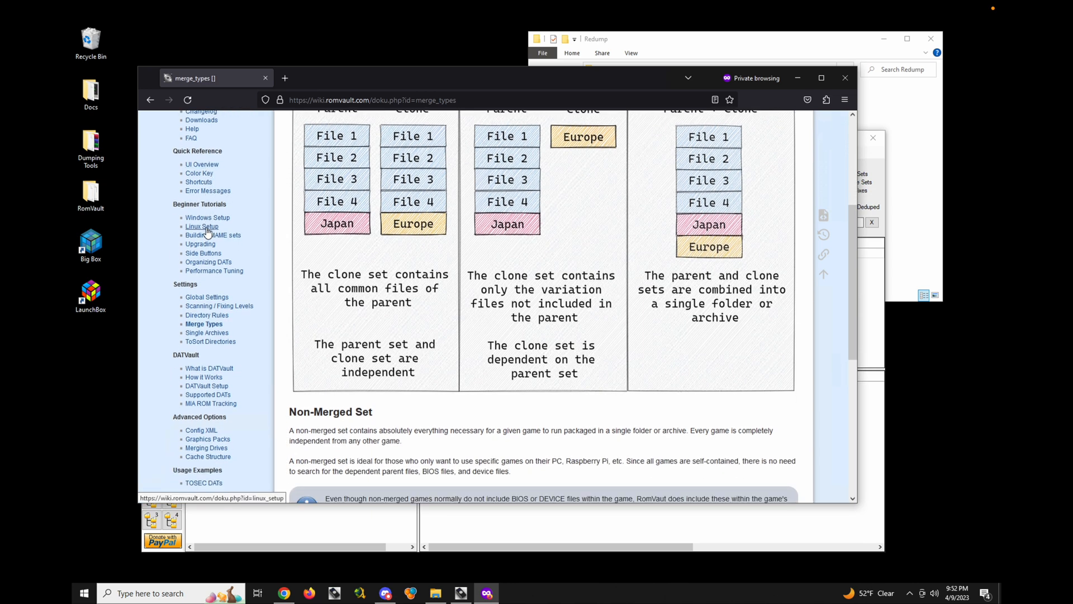
pyautogui.click(216, 318)
pyautogui.scroll(-3, 576, 304)
pyautogui.scroll(-15, 575, 303)
pyautogui.scroll(-15, 576, 303)
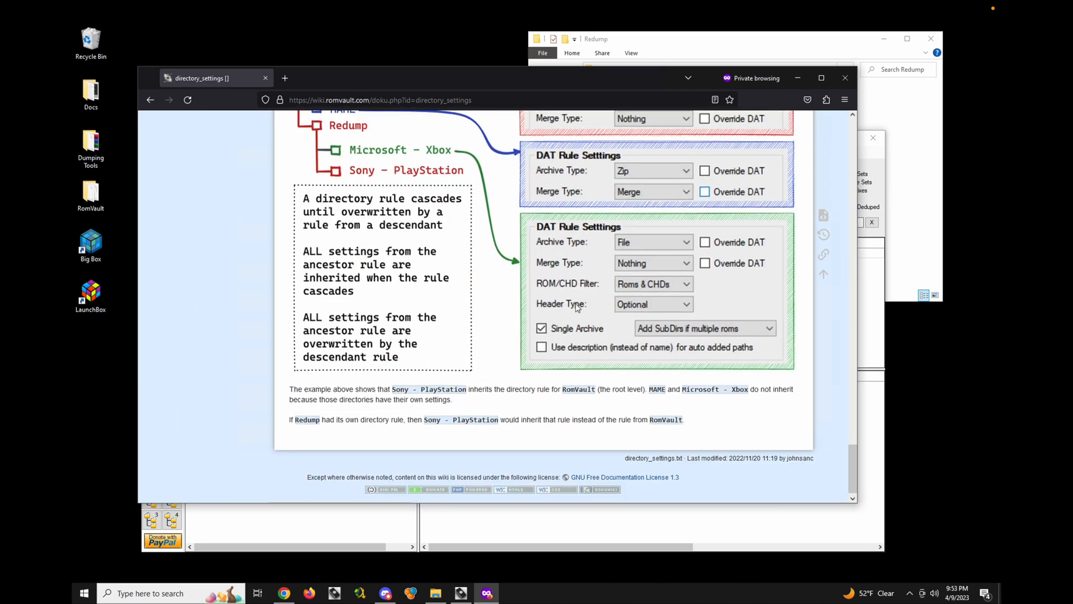
pyautogui.scroll(3, 578, 307)
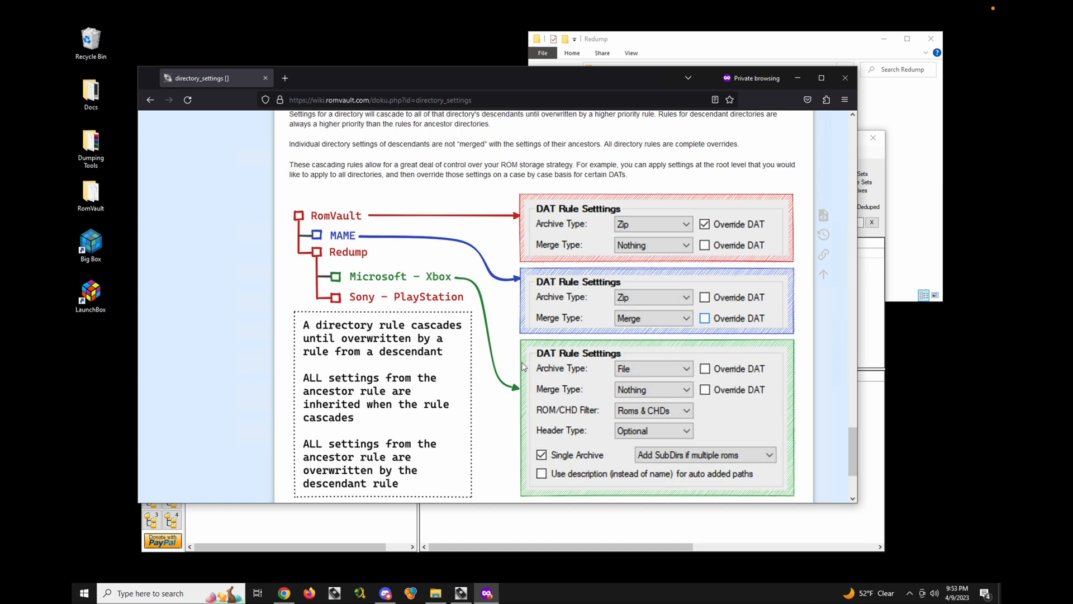
pyautogui.scroll(15, 619, 436)
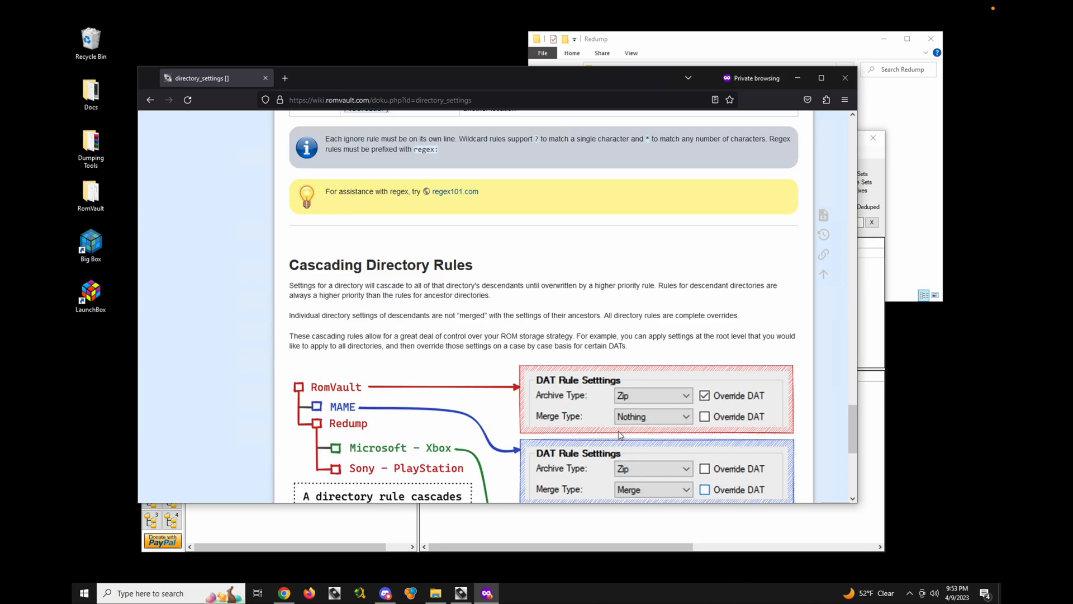
# Review the wiki's Organizing DATs page on mapping the DATRoot to the ROMRoot, then minimize the browser to return to RomVault.
pyautogui.scroll(12, 619, 435)
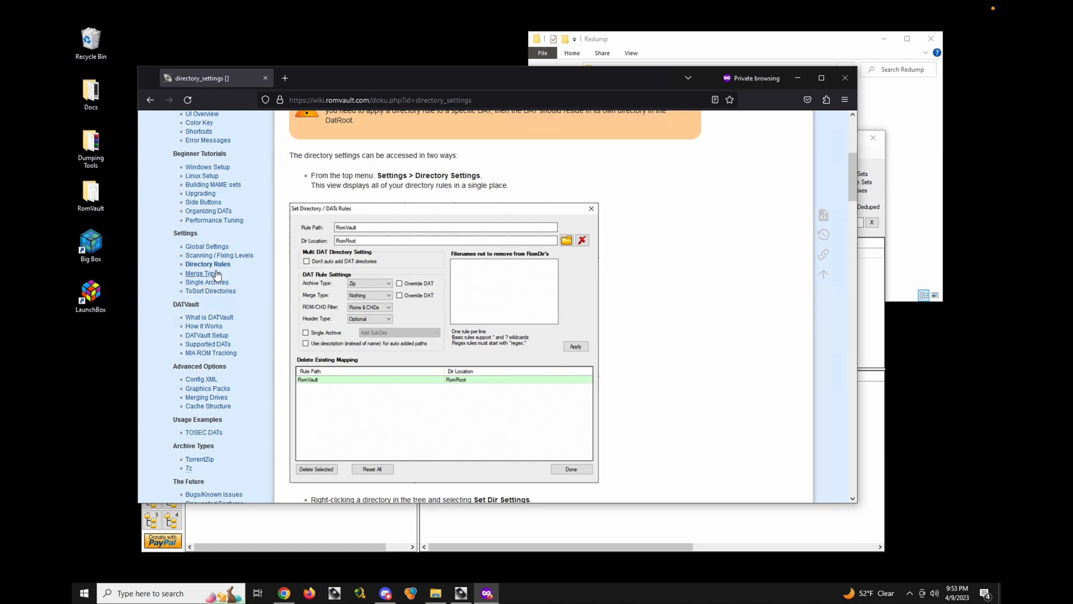
pyautogui.scroll(2, 218, 274)
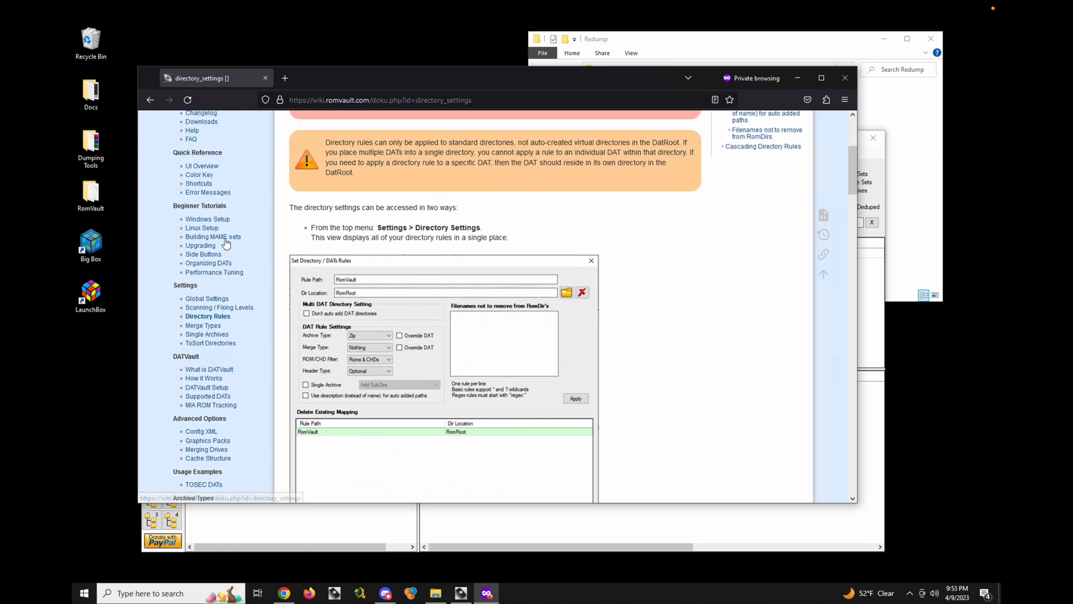
pyautogui.scroll(3, 225, 242)
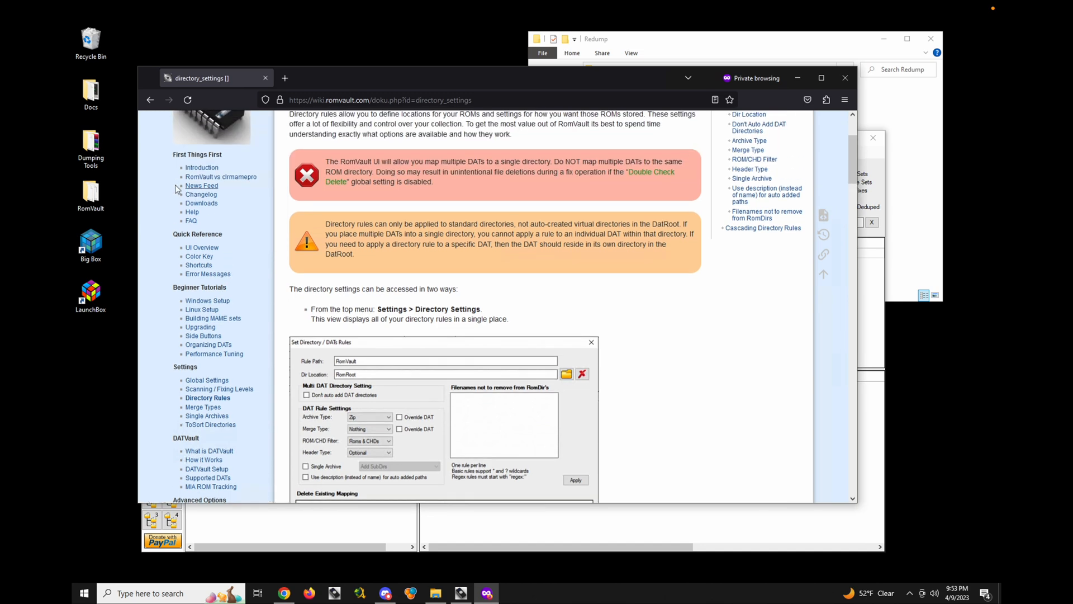
pyautogui.click(214, 346)
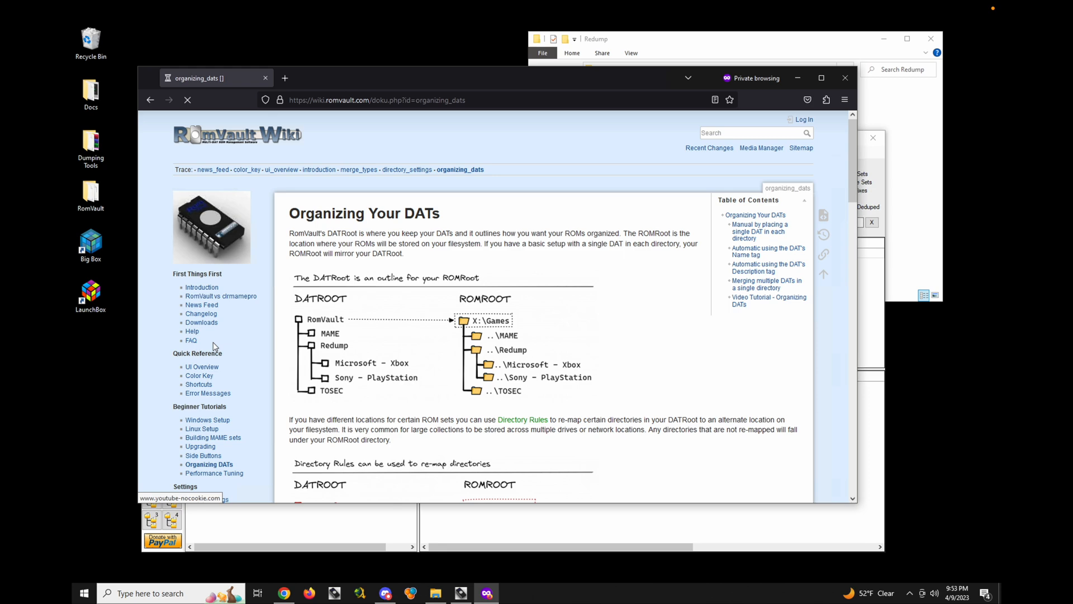
pyautogui.scroll(-2, 620, 323)
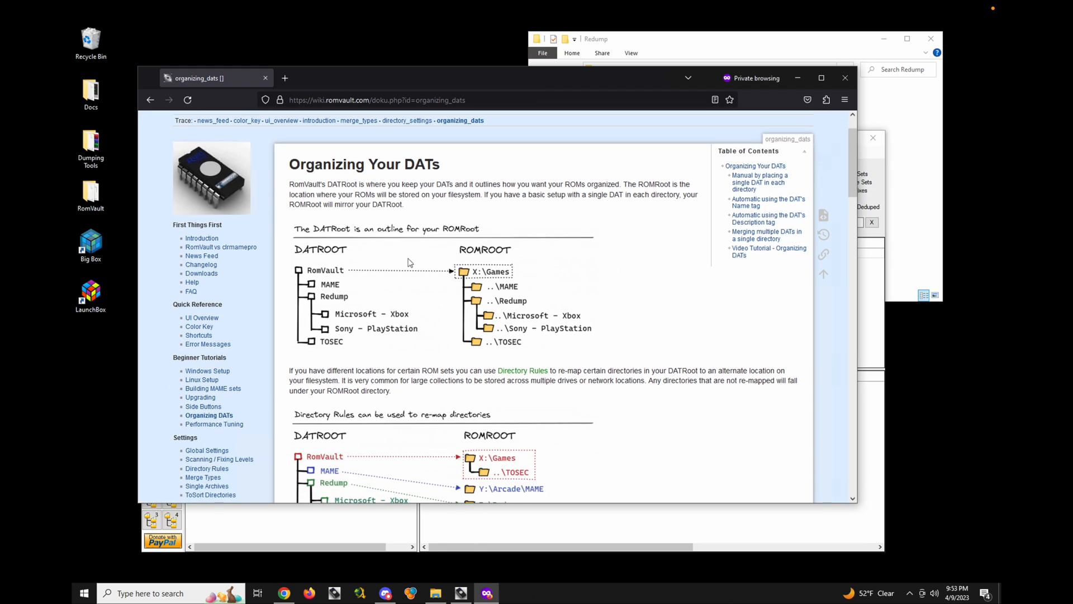
pyautogui.scroll(-1, 410, 262)
pyautogui.scroll(-1, 410, 263)
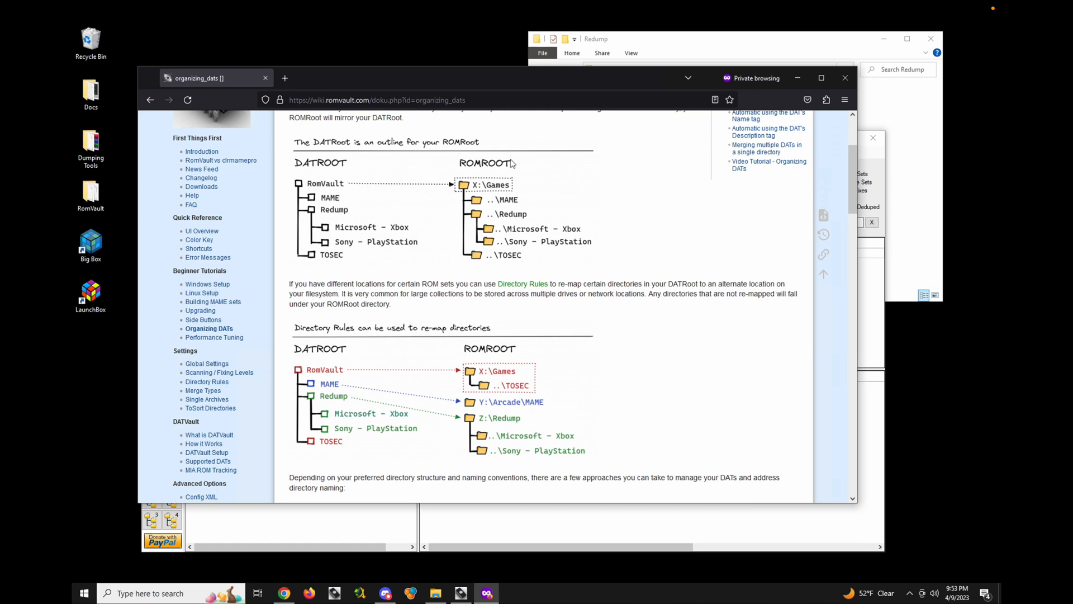
pyautogui.scroll(-2, 492, 271)
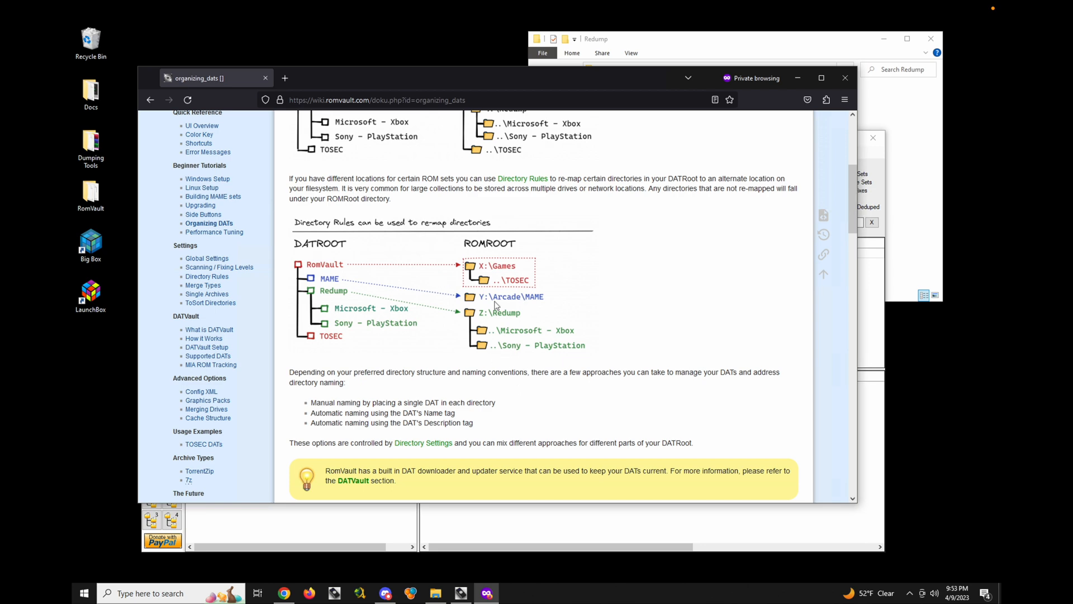
pyautogui.scroll(-2, 495, 305)
pyautogui.scroll(6, 503, 290)
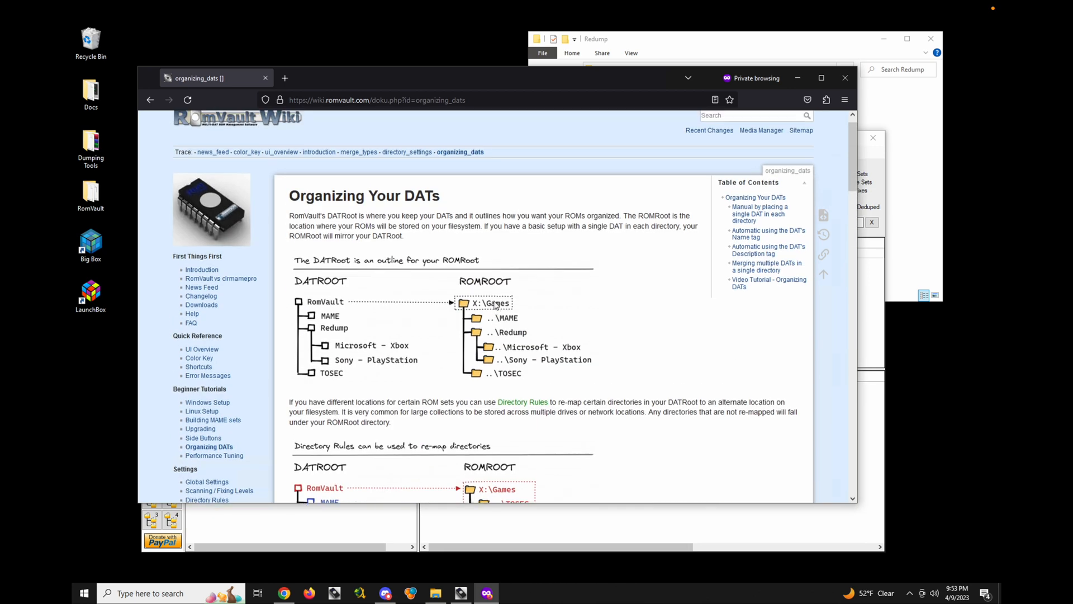
pyautogui.click(799, 83)
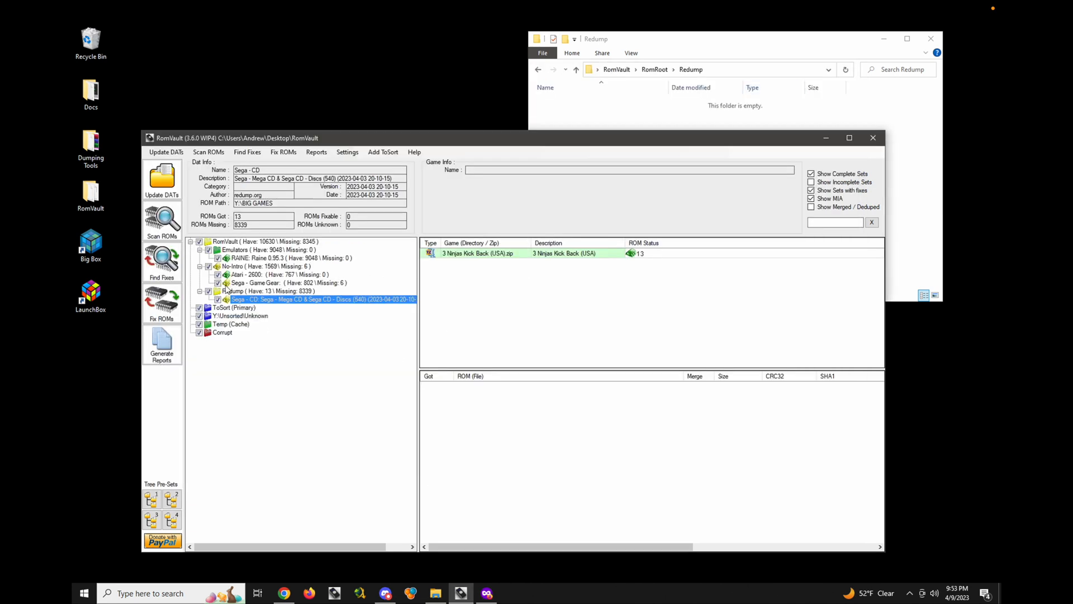